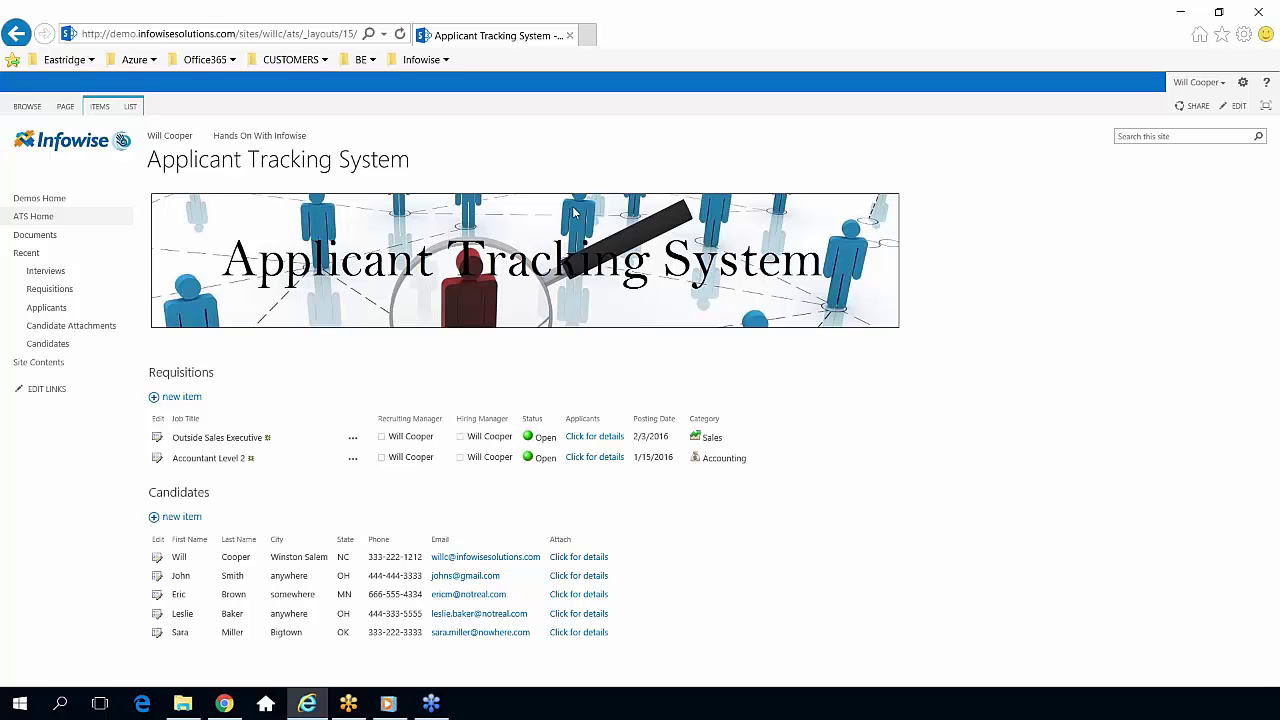
Open the Requisitions list and show its LIST ribbon commands.
left_click(194, 374)
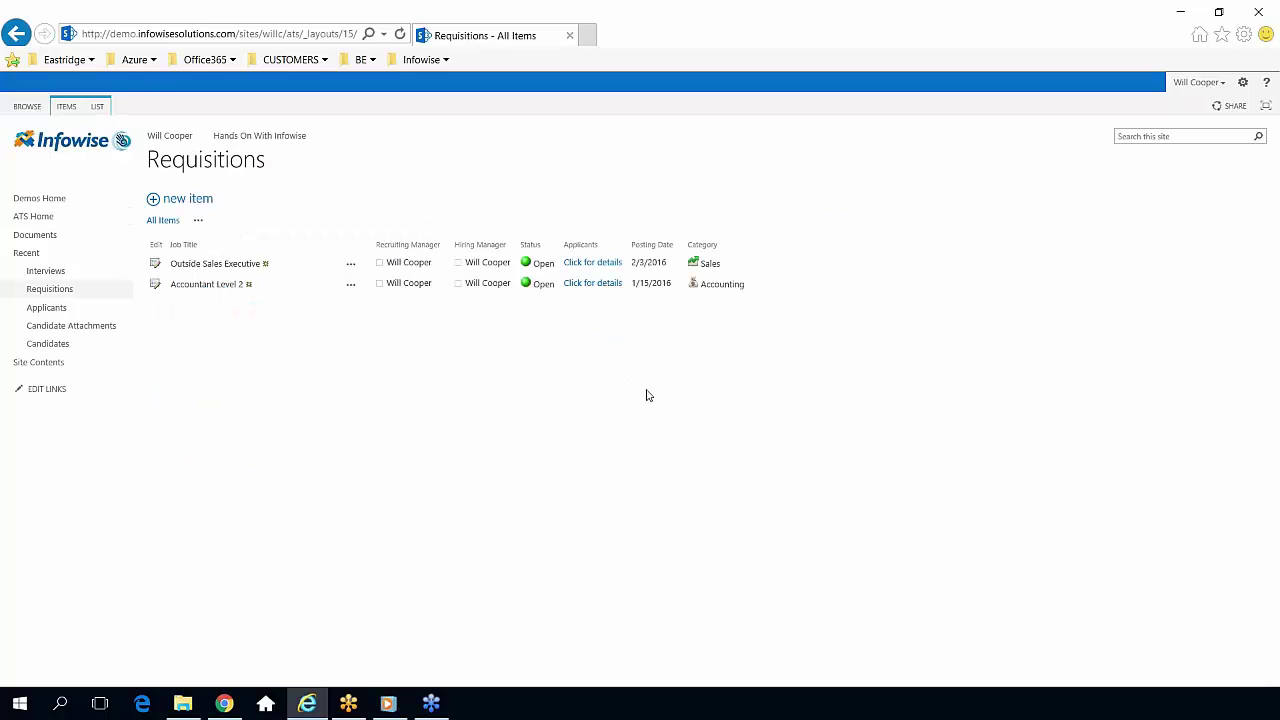
left_click(97, 106)
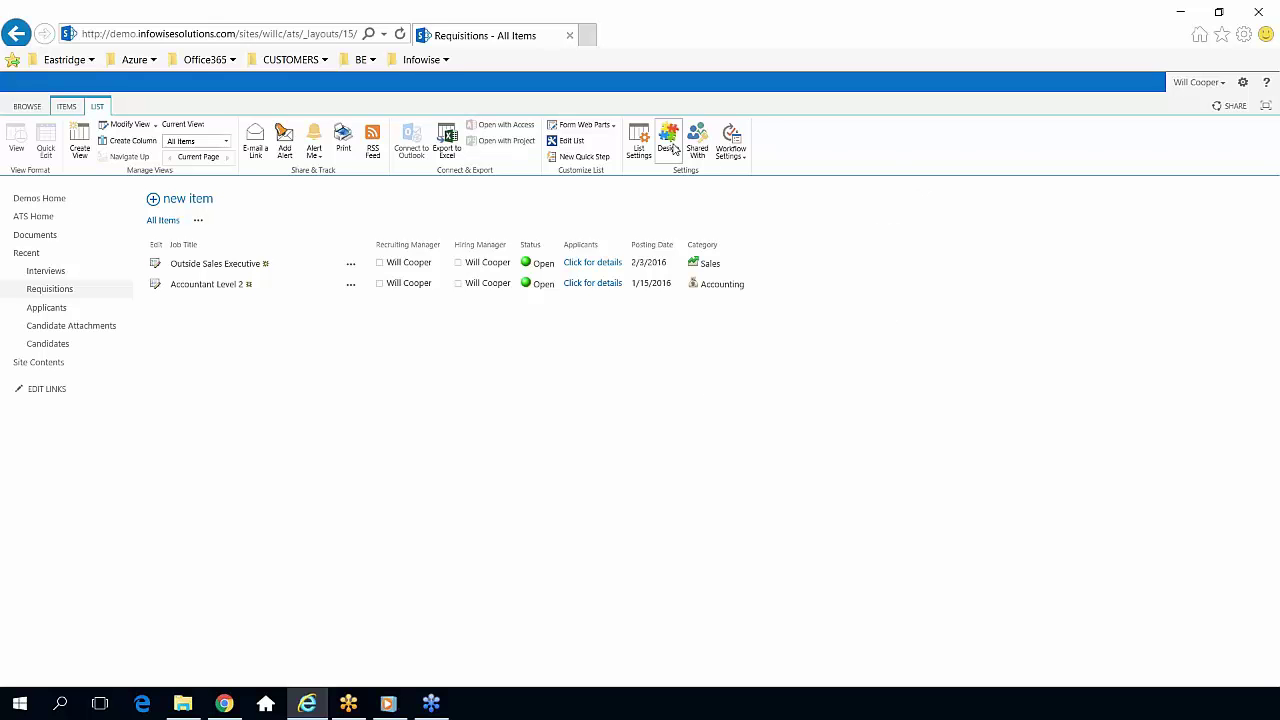
Open the Design with Infowise Ultimate Forms page for the Requisitions list.
left_click(673, 148)
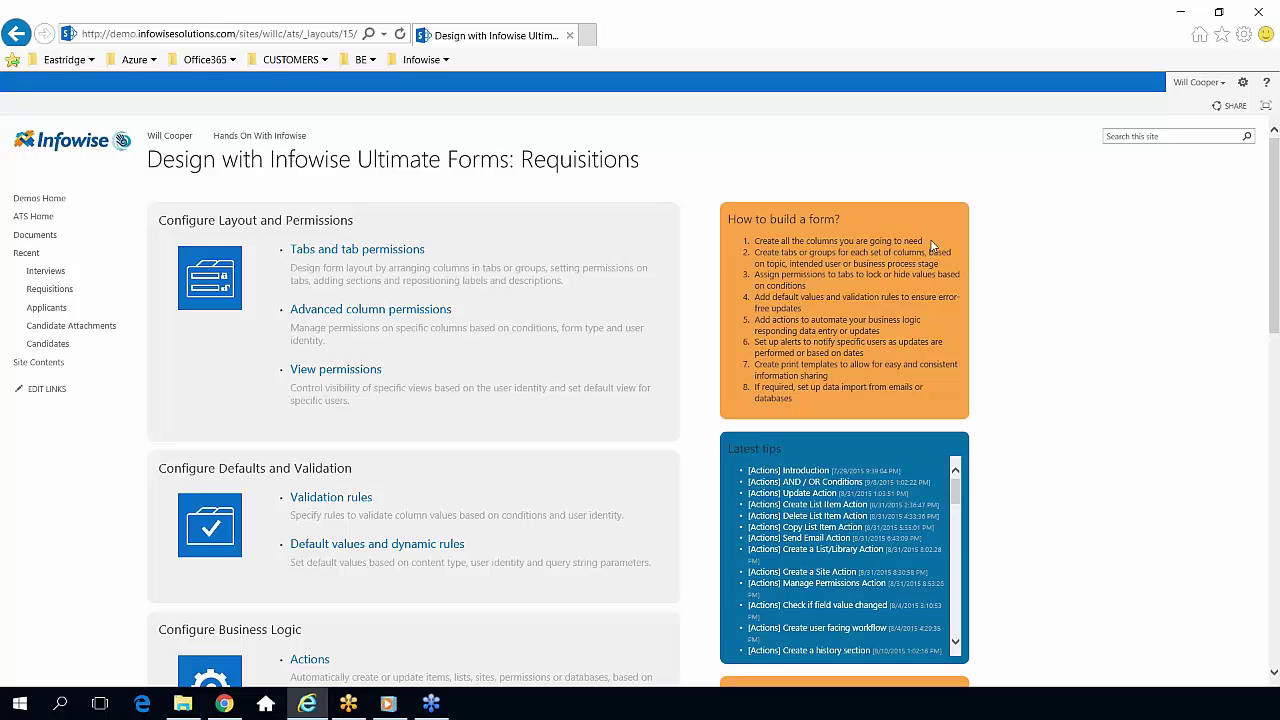
left_click_drag(930, 242, 746, 241)
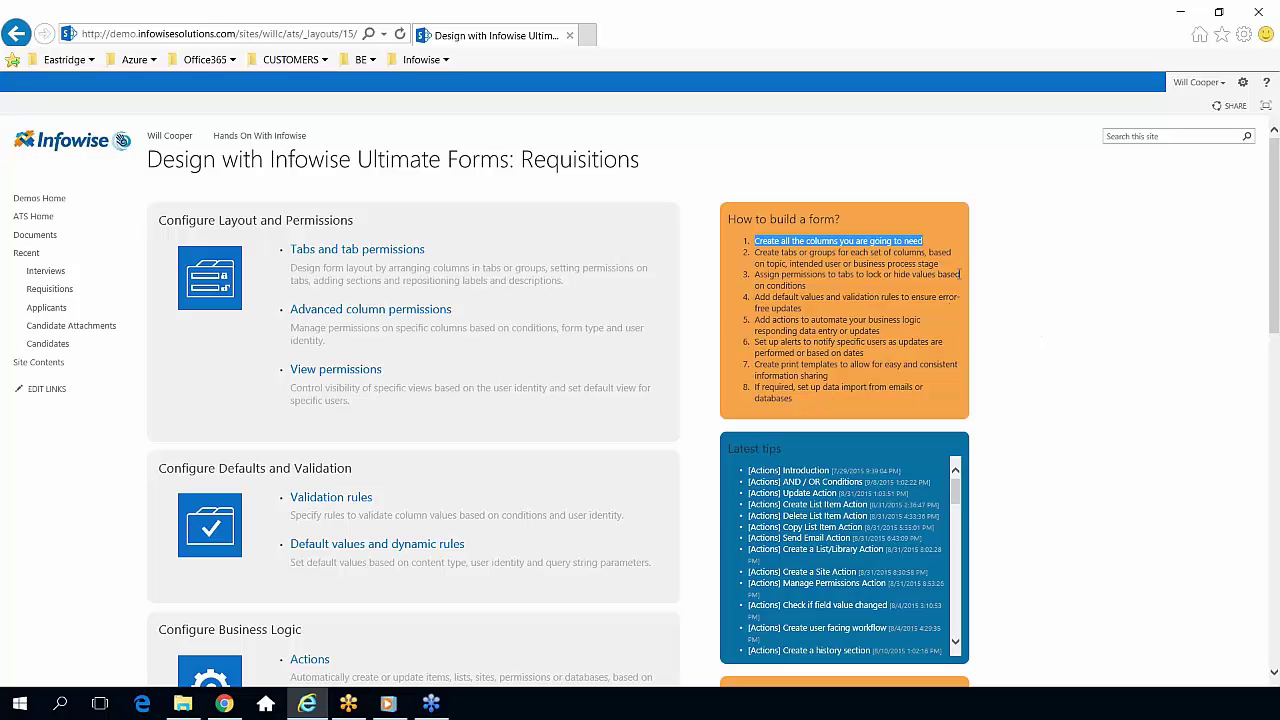
left_click_drag(941, 264, 777, 251)
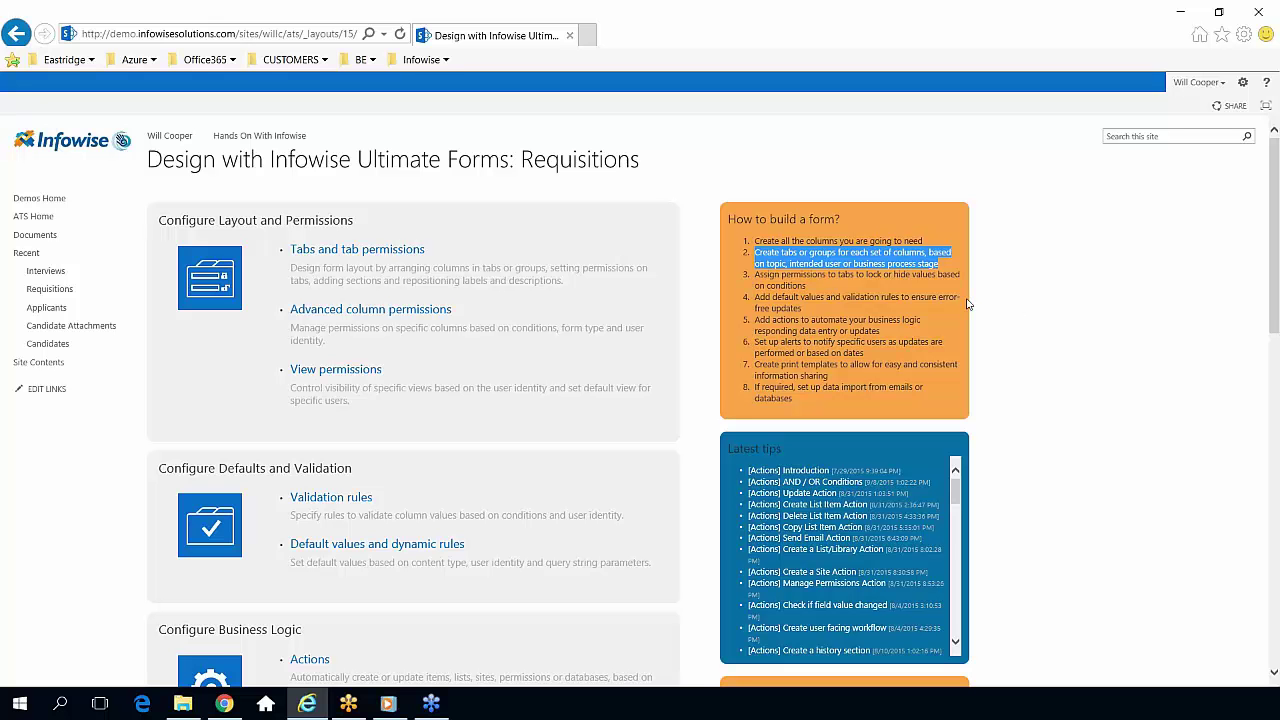
left_click_drag(852, 297, 880, 297)
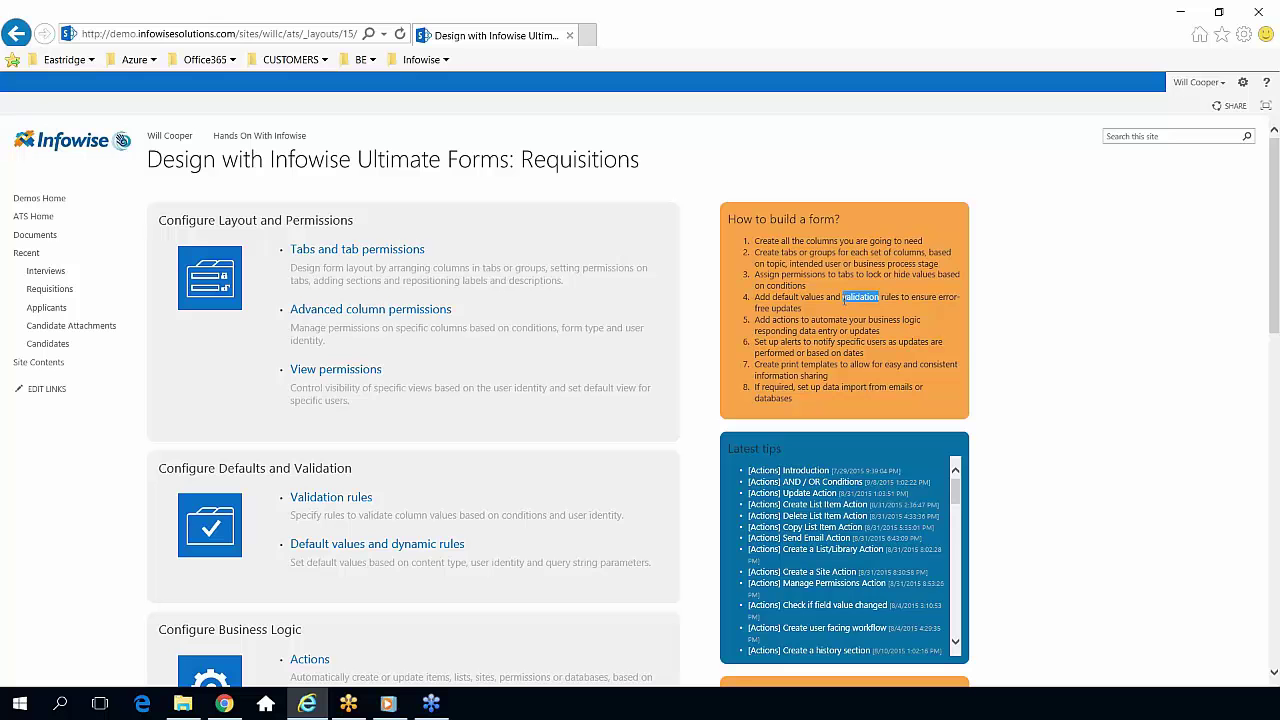
left_click(981, 320)
triple_click(878, 332)
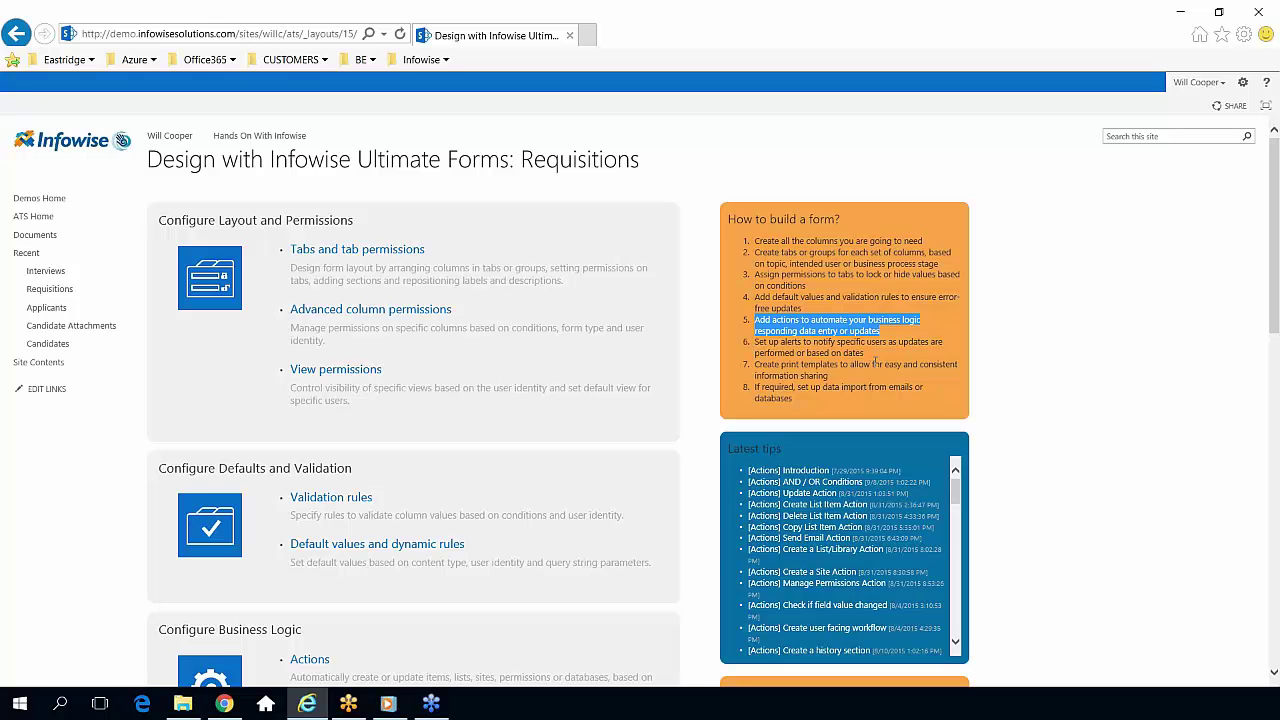
left_click(1040, 367)
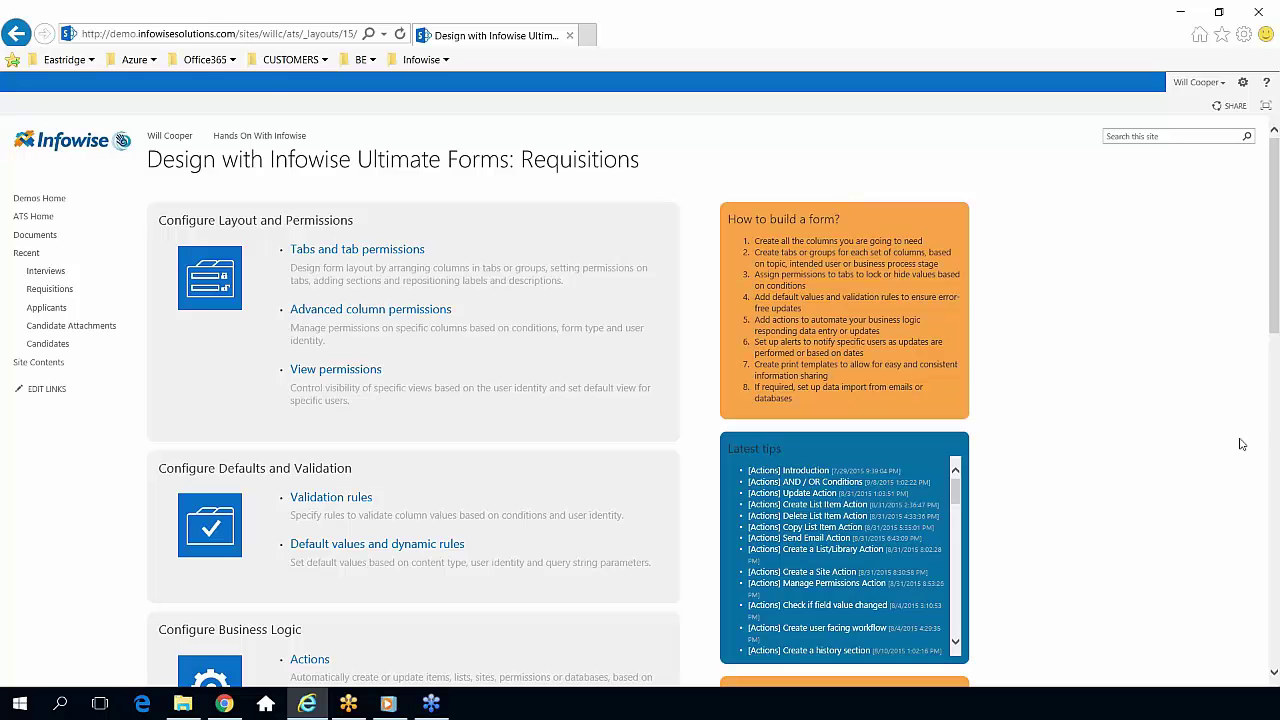
left_click_drag(1276, 278, 1276, 304)
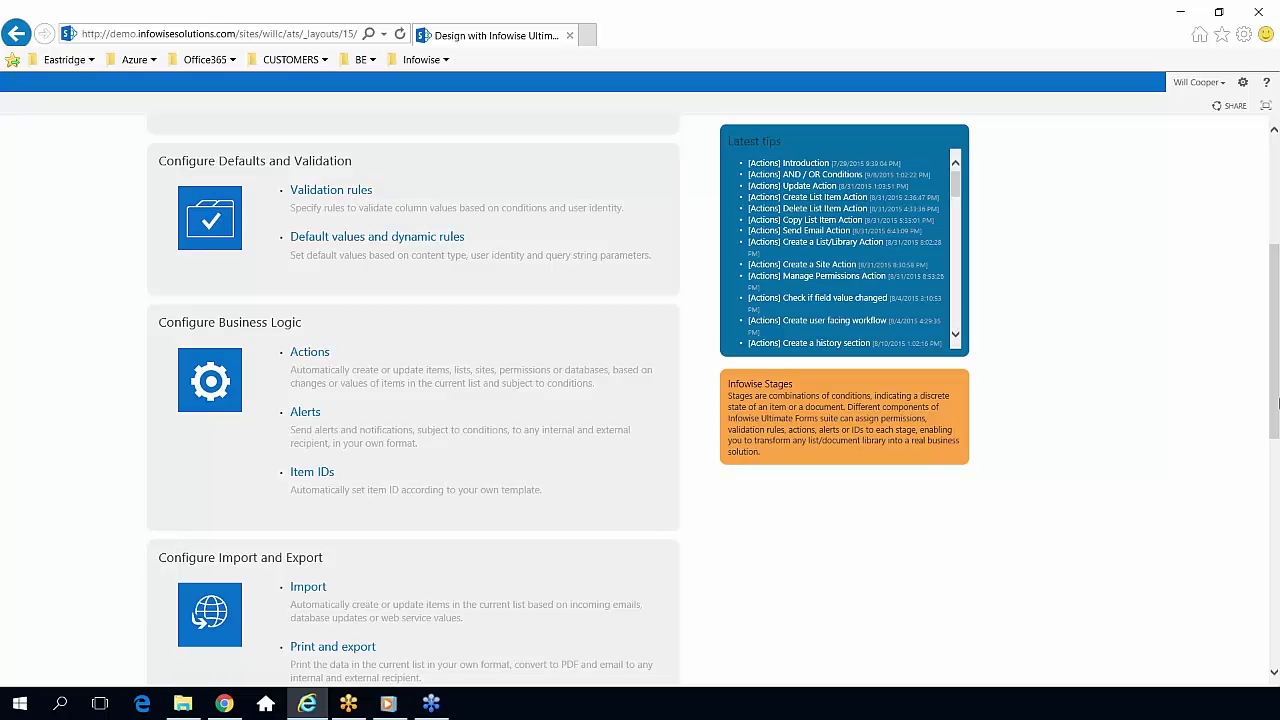
scroll(1276, 395, "up", 3)
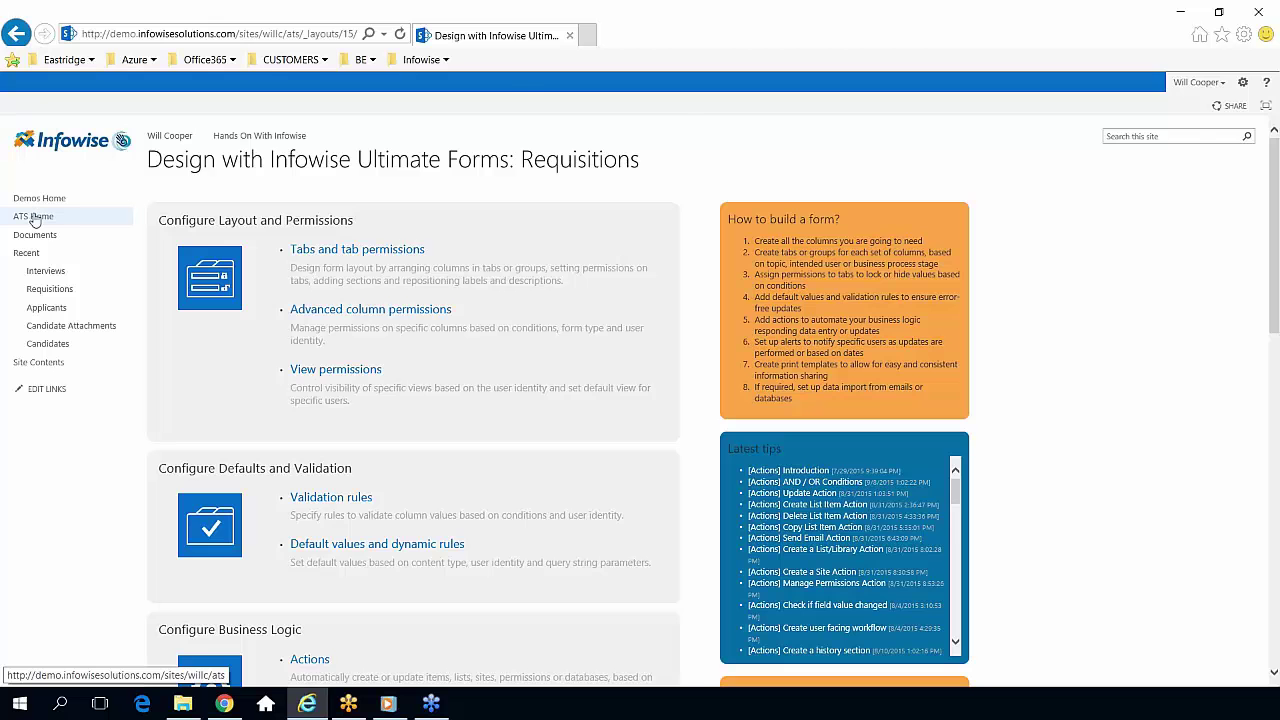
Go back to ATS Home and start a new item in the Candidates list.
left_click(35, 218)
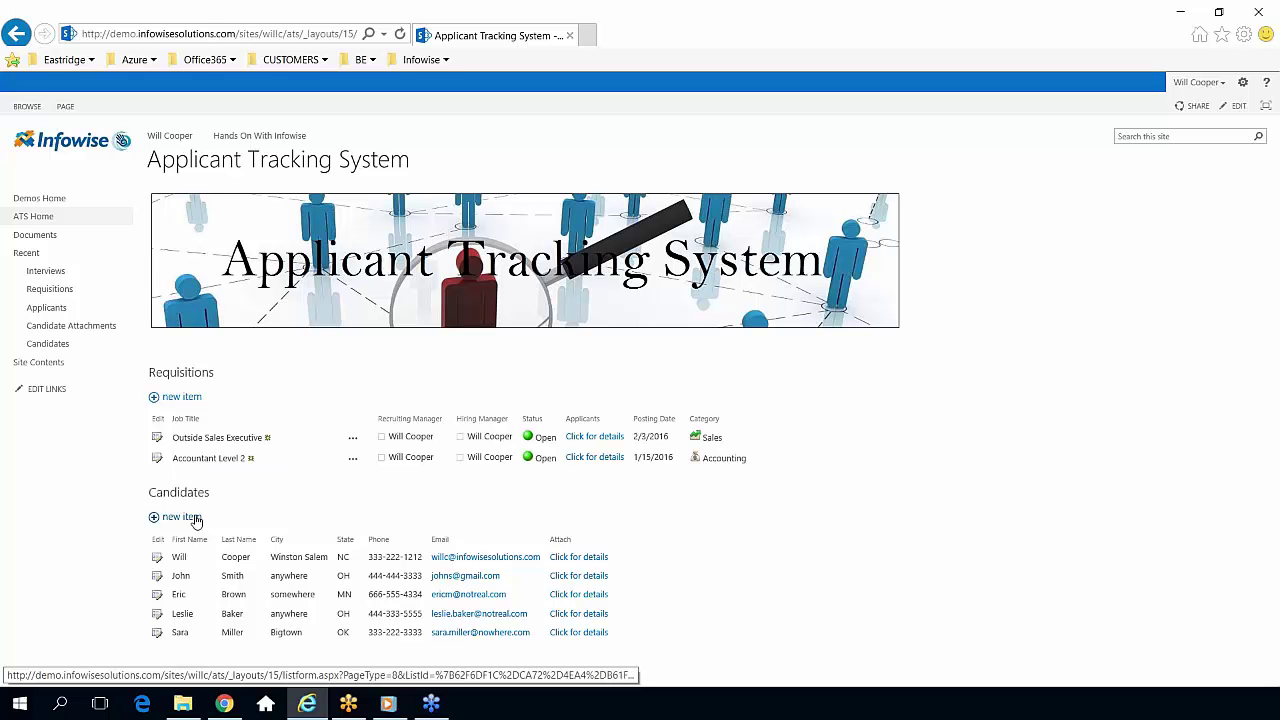
left_click(196, 519)
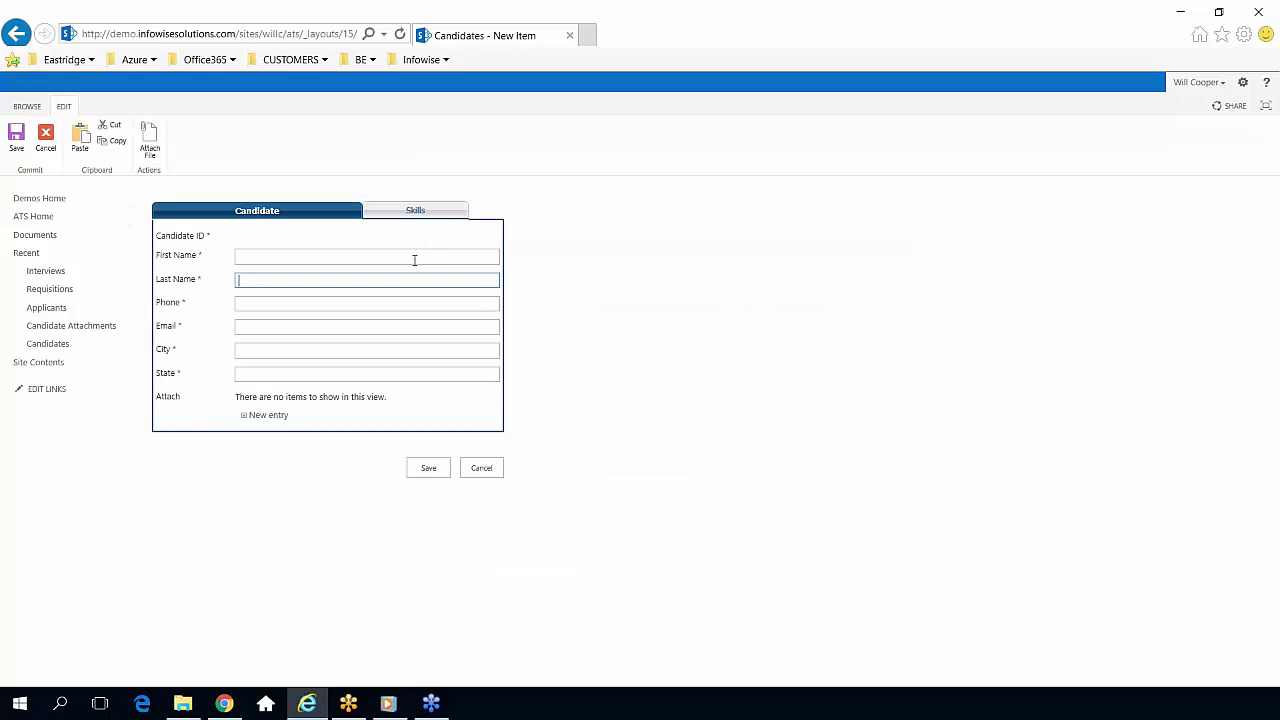
Enter the candidate's first name, last name and phone number.
left_click(298, 258)
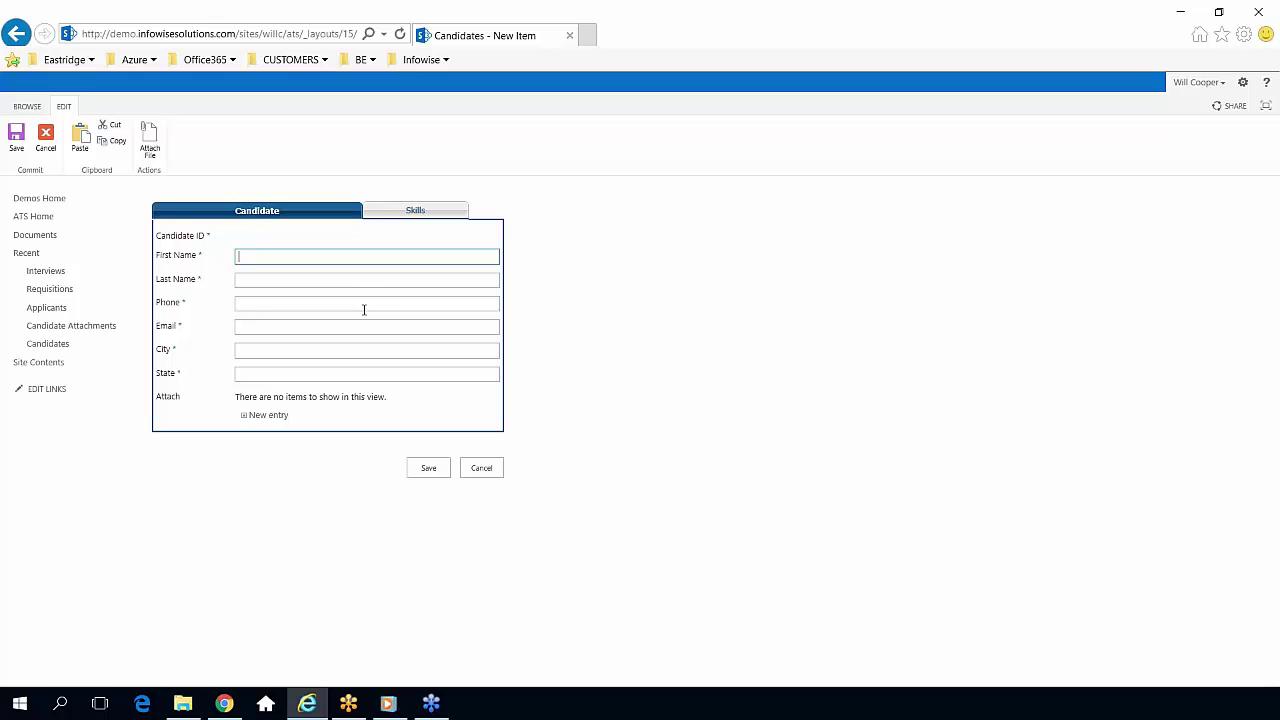
key("Tab")
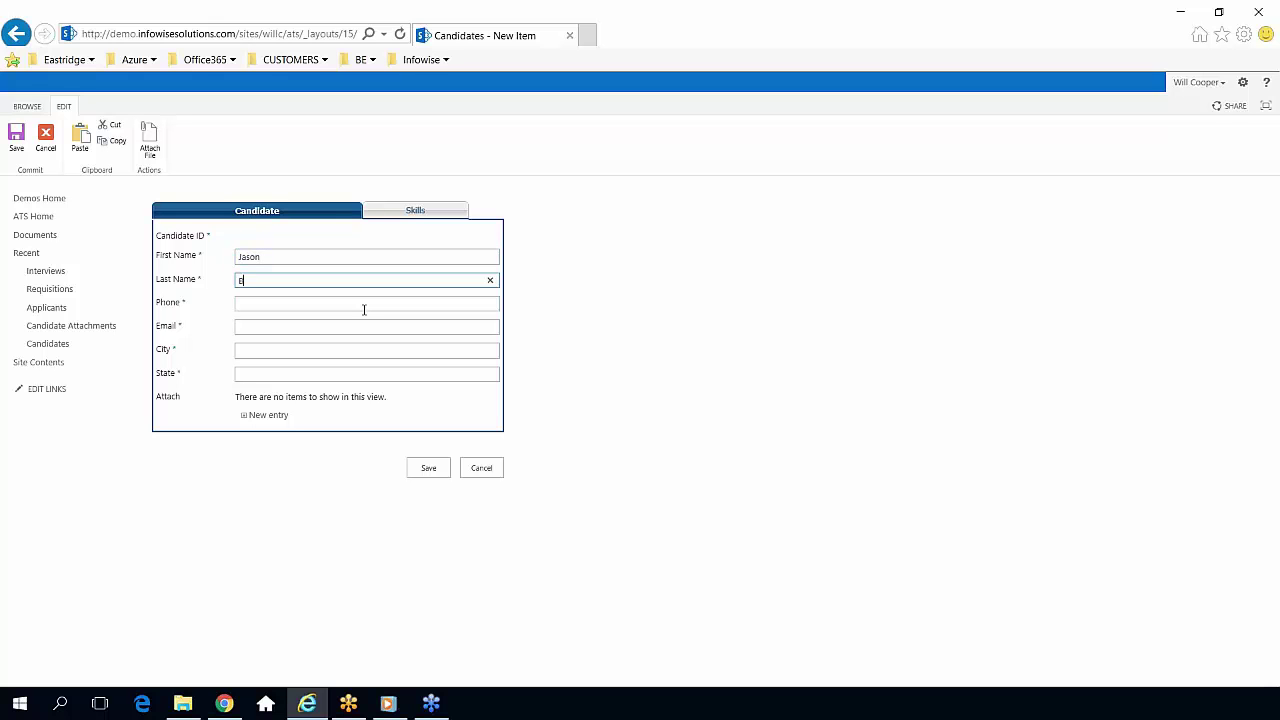
key("Tab")
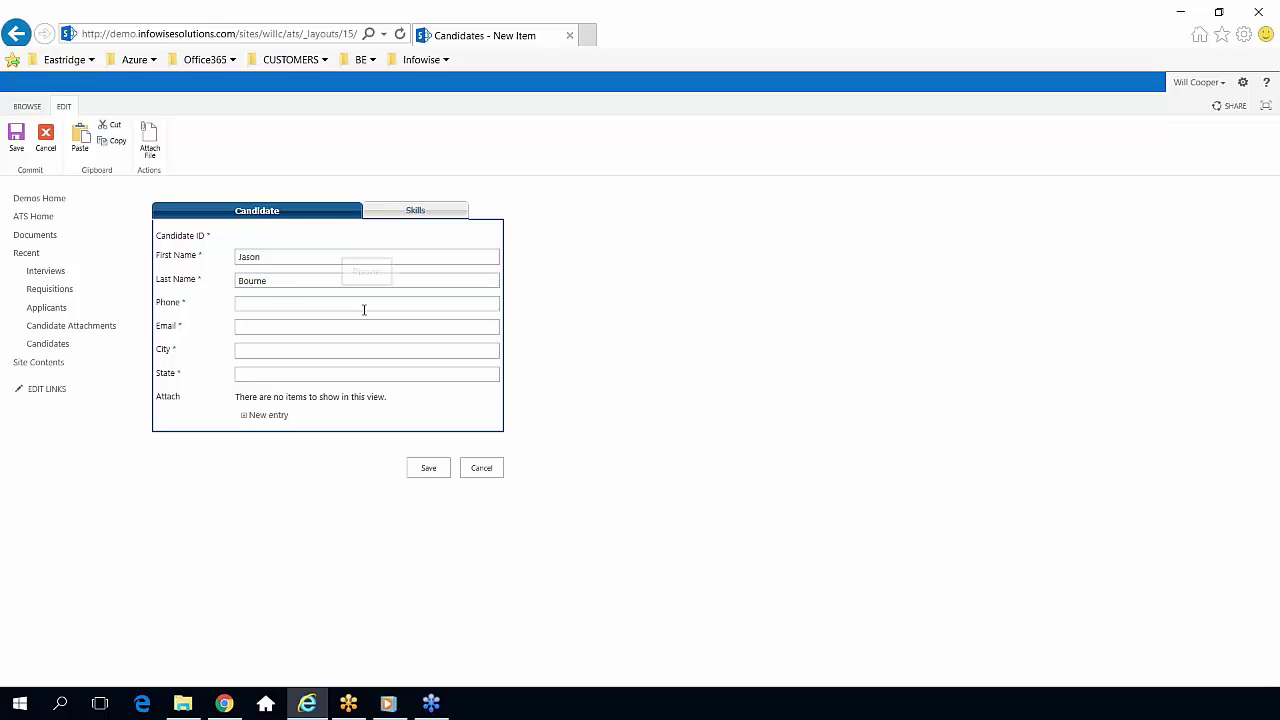
Fill in the candidate's e-mail, city and state, correcting a misspelled city.
key("Tab")
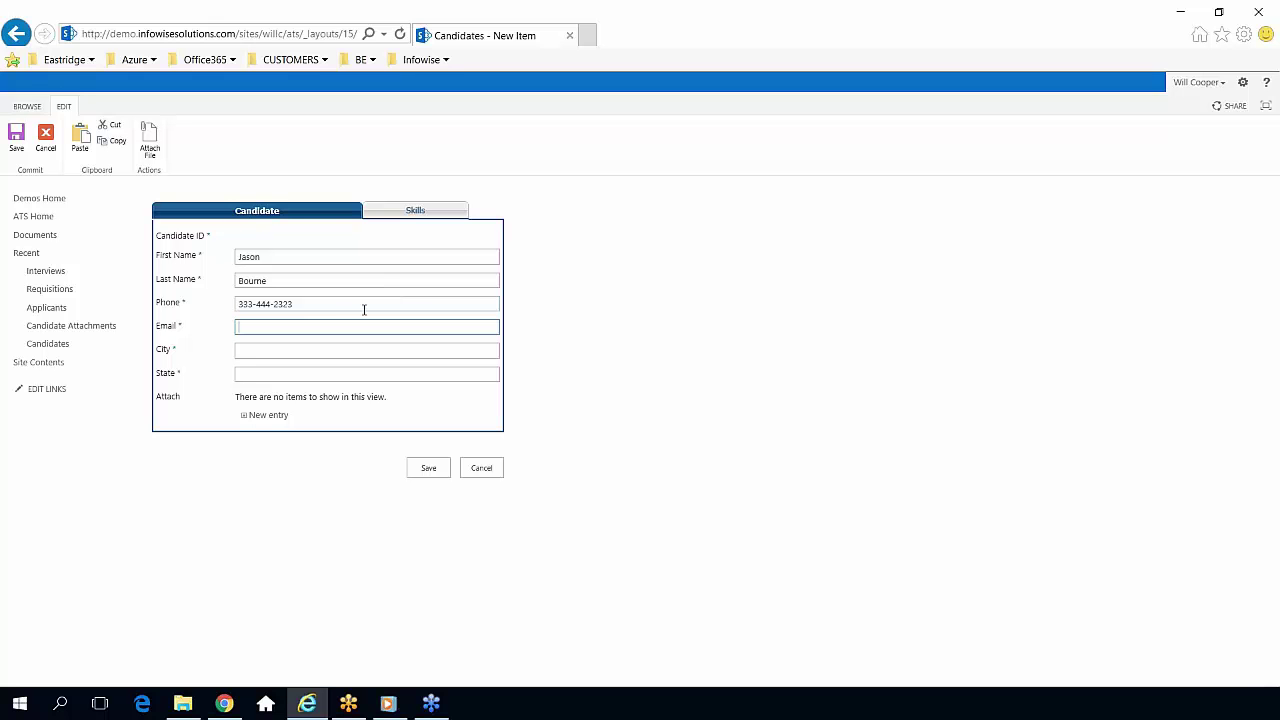
type("jason@notreal.com")
key("Tab")
type("anywher")
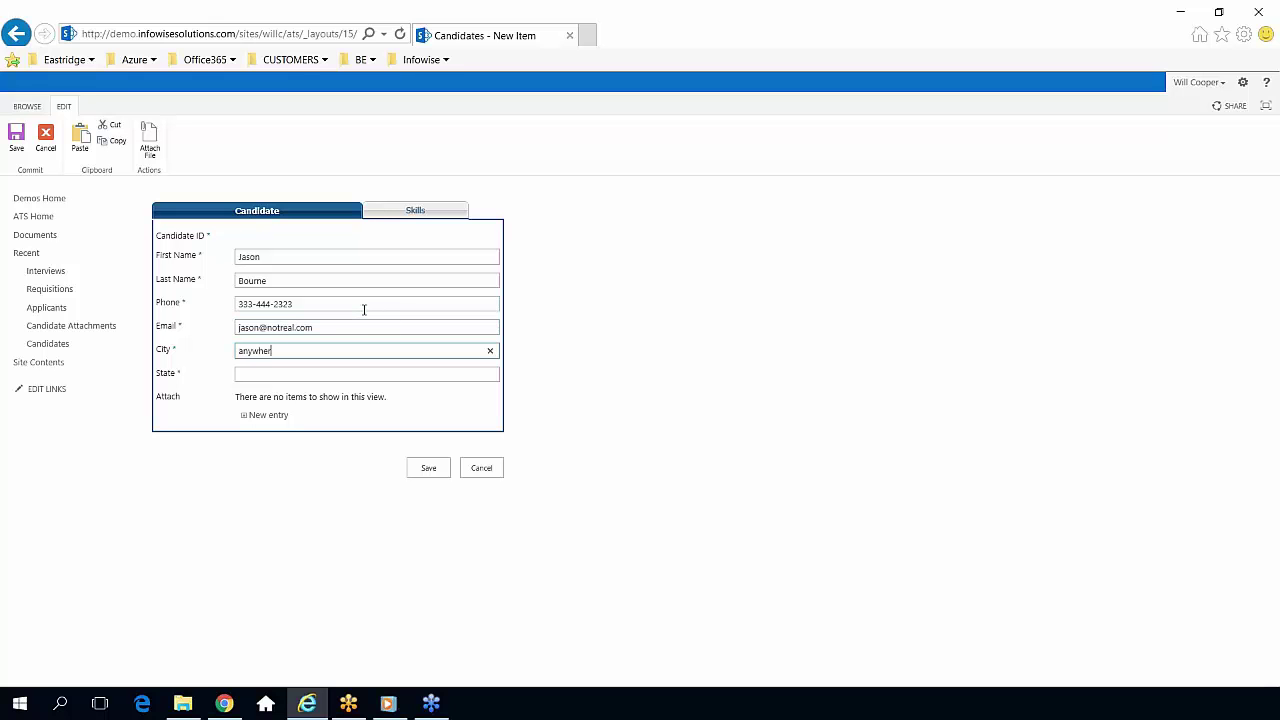
key("Tab")
key("shift+Tab")
type("anywhere")
key("Tab")
type("OH")
key("Tab")
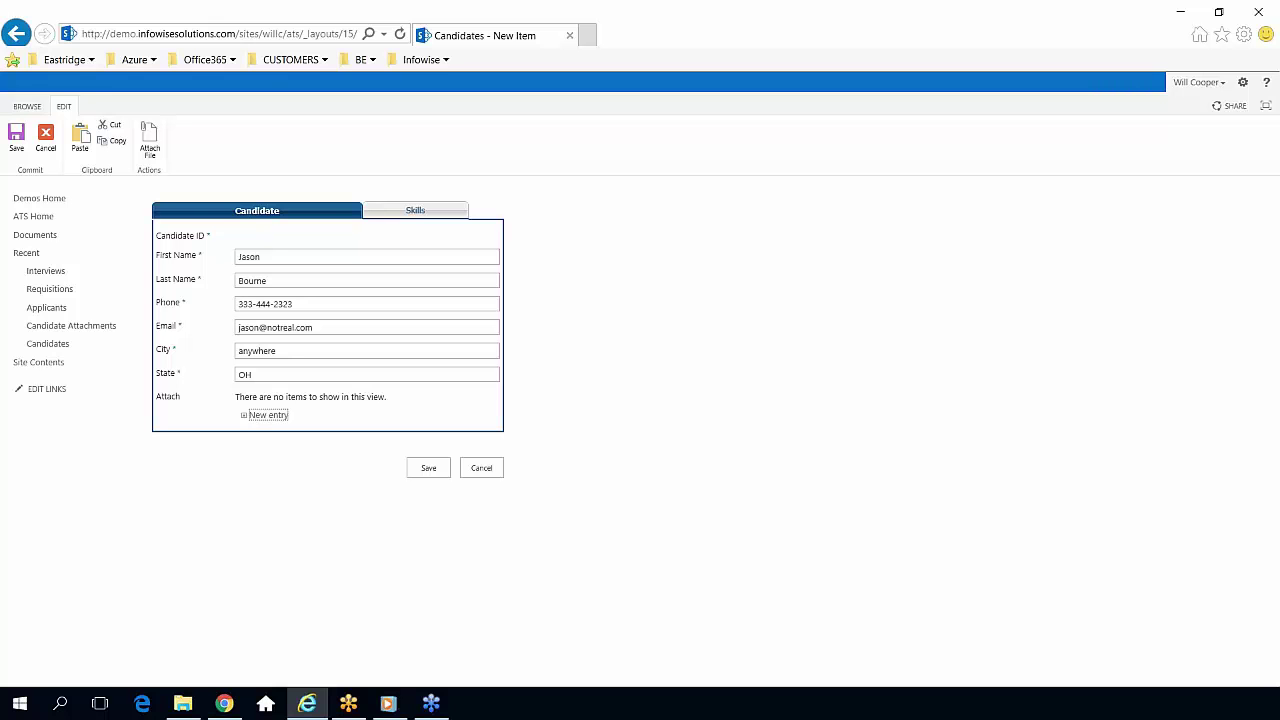
Upload the candidate's PDF from the Desktop as a new attachment entry.
left_click(270, 418)
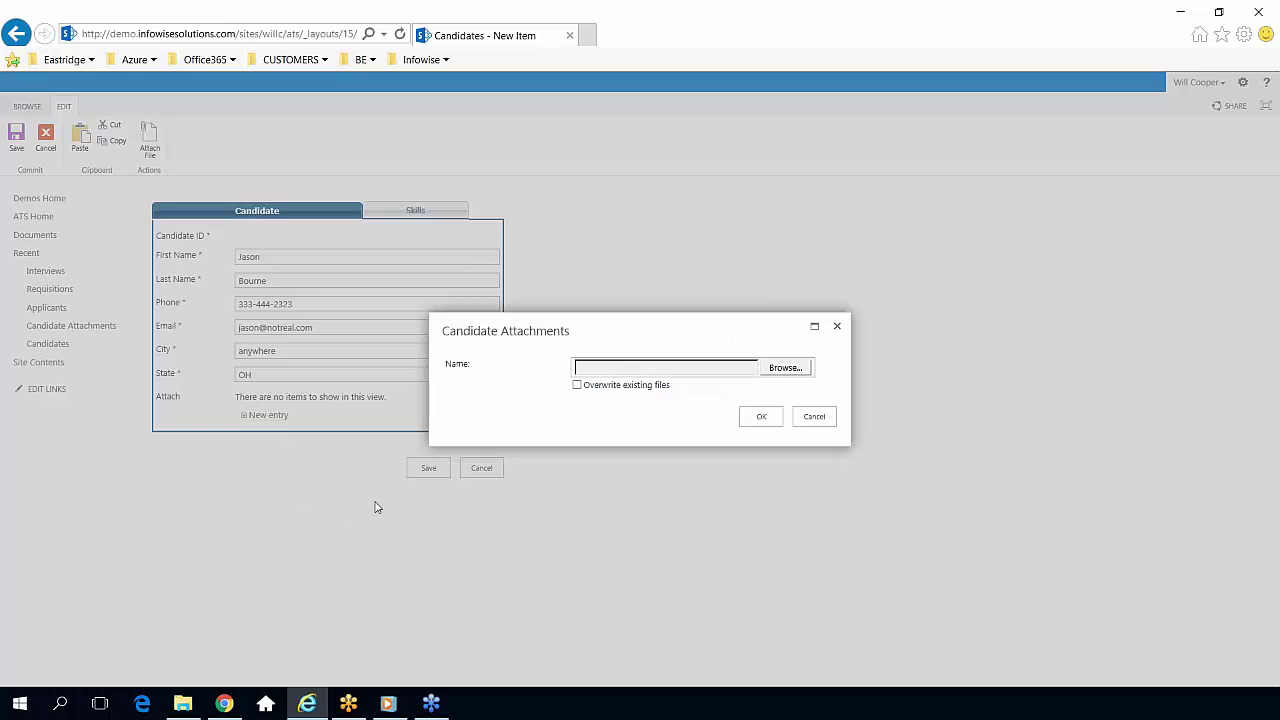
left_click(785, 370)
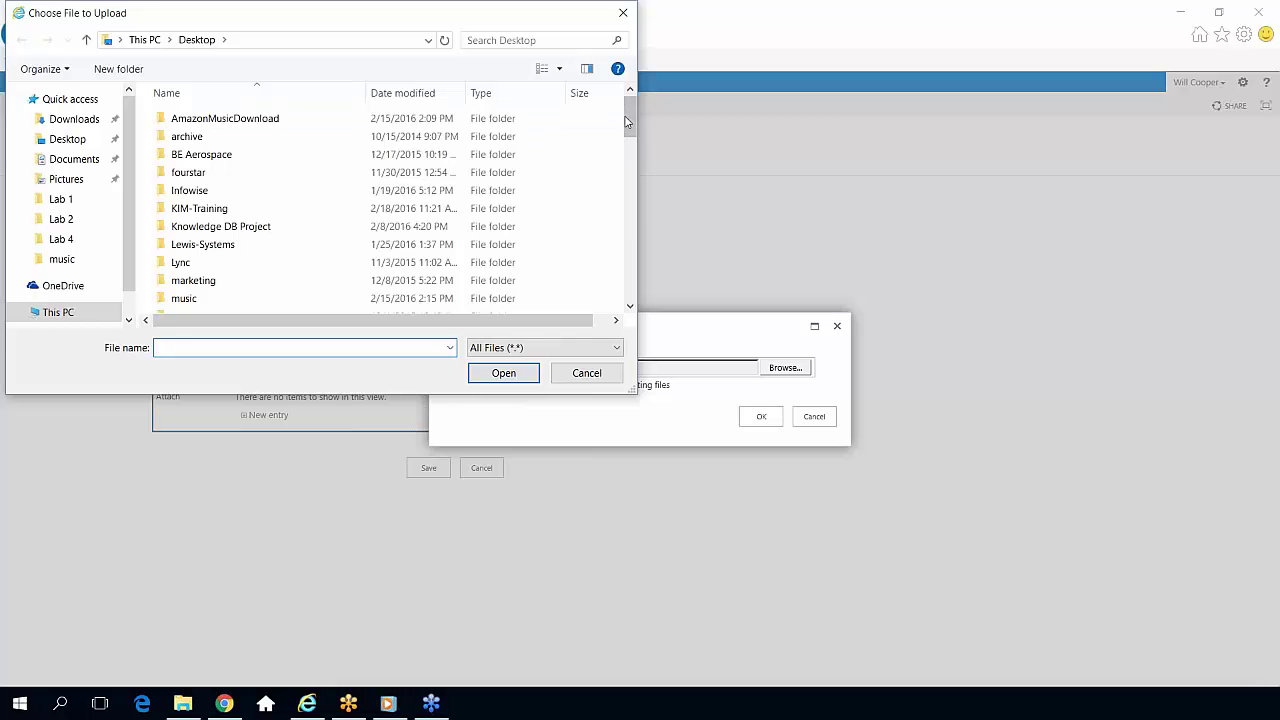
left_click_drag(621, 118, 632, 225)
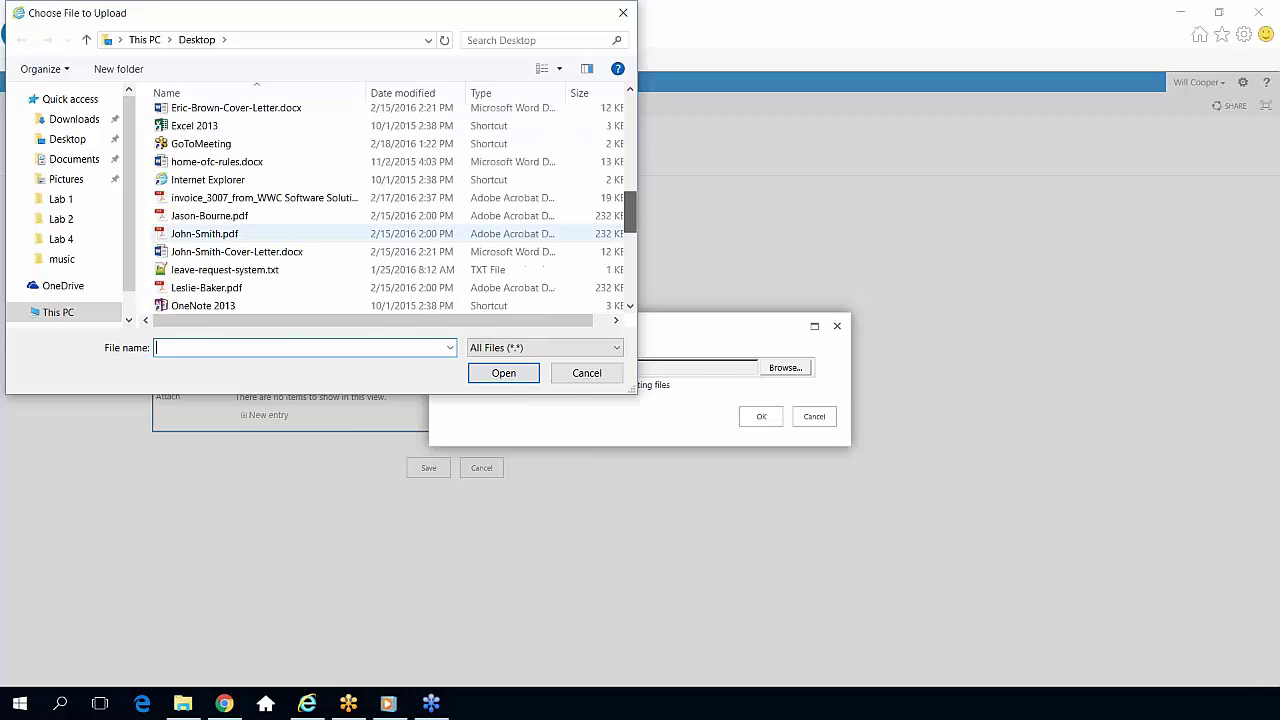
left_click(320, 215)
left_click(503, 372)
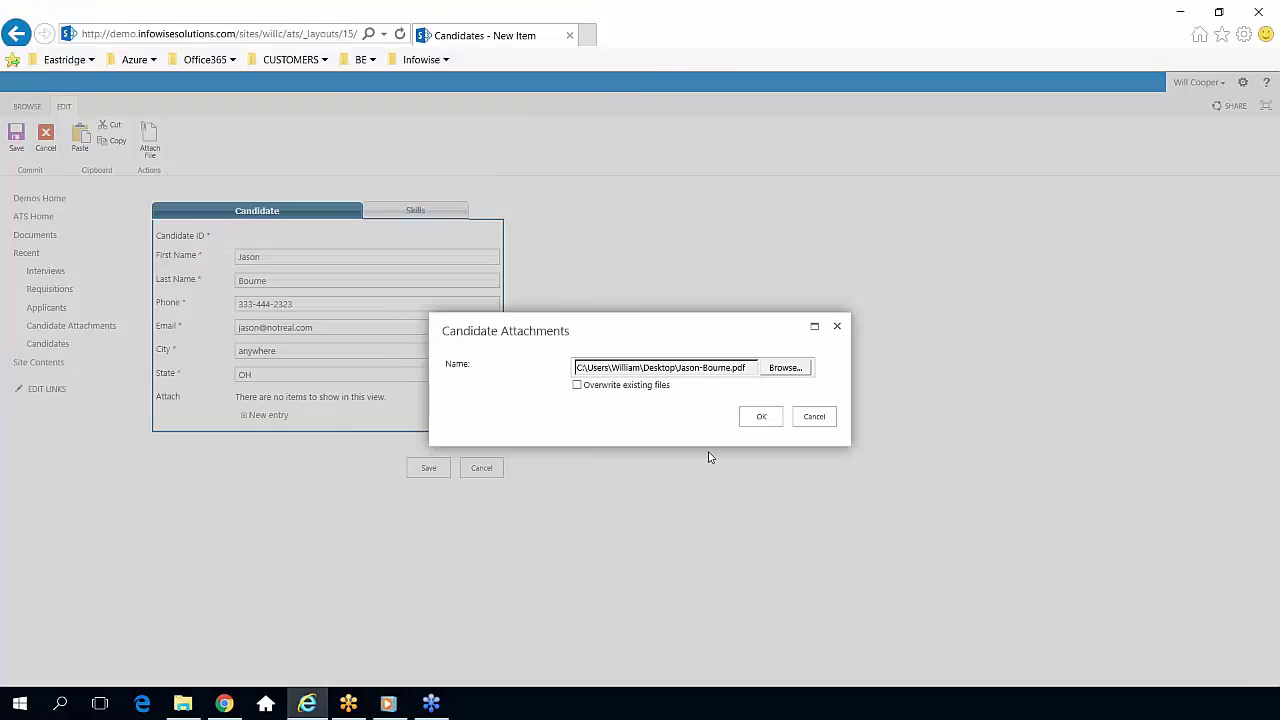
left_click(760, 417)
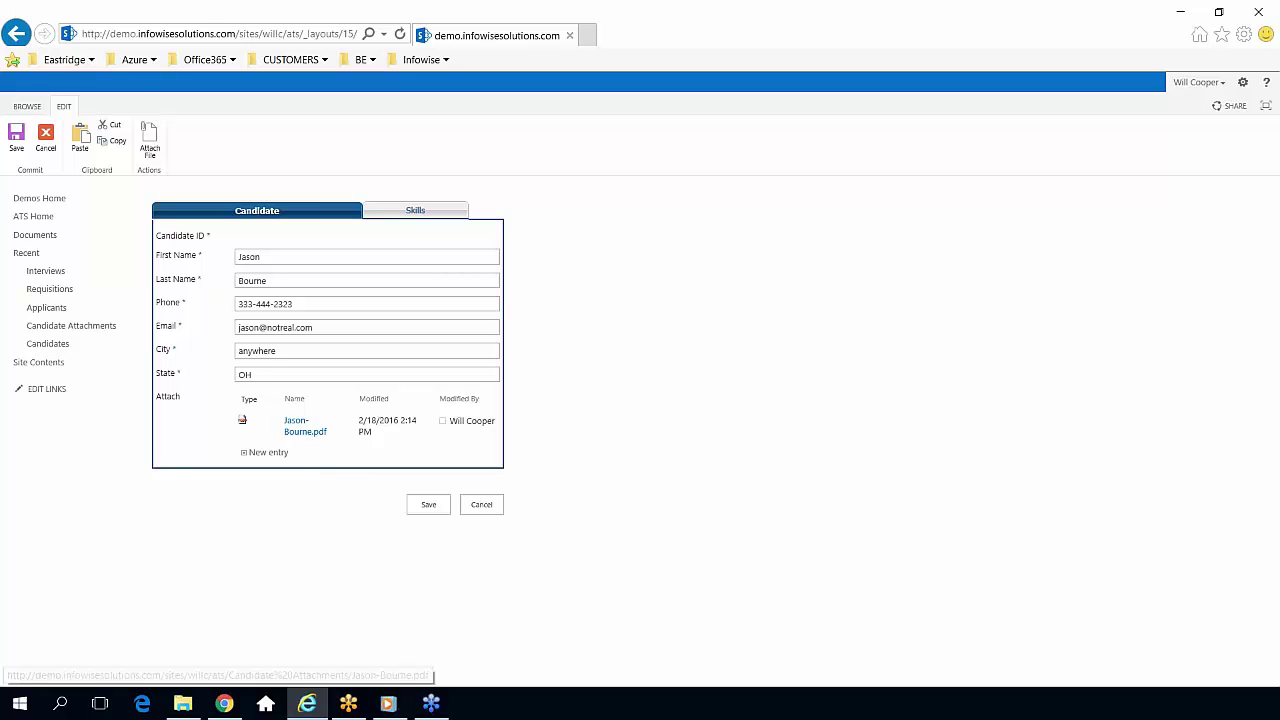
On the Skills tab set Accounting, Human Resources and Outside Sales to Yes, then save the candidate.
left_click(421, 215)
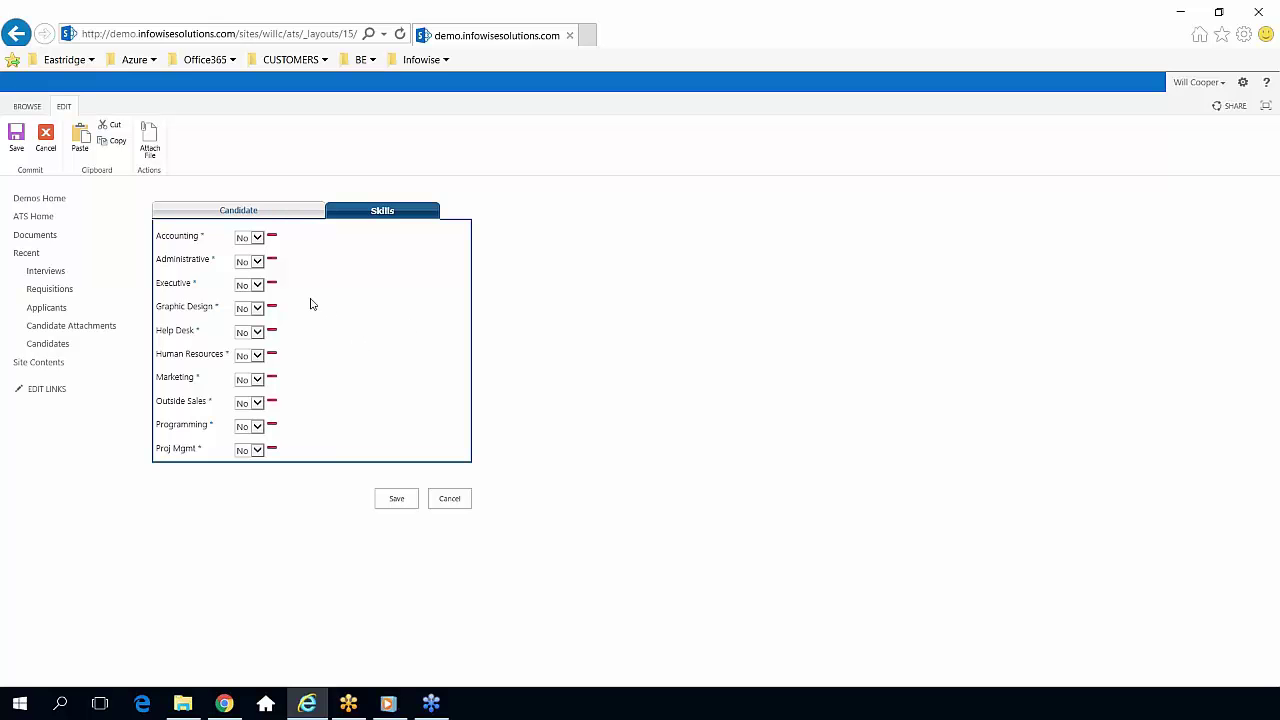
left_click(261, 242)
left_click(258, 261)
left_click(257, 355)
left_click(260, 380)
left_click(256, 404)
left_click(251, 413)
left_click(384, 450)
left_click(400, 497)
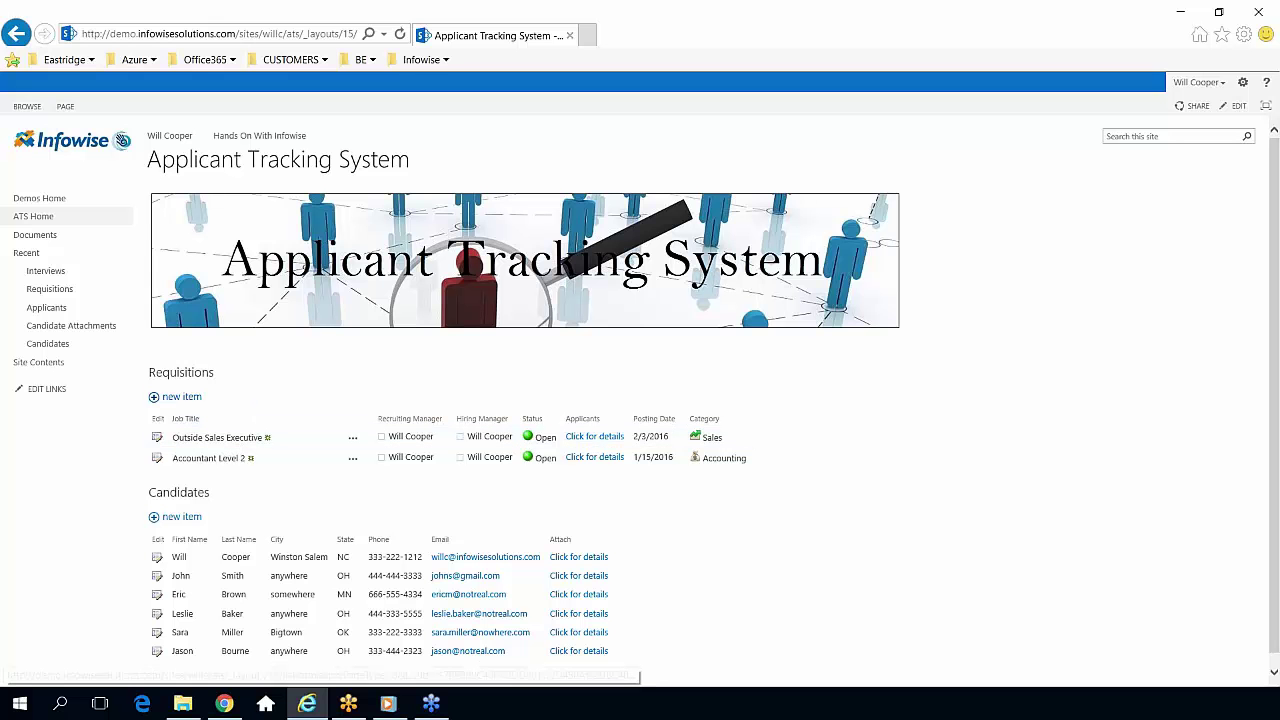
Start a new requisition titled Help Desk Technician with description 'This is just for testing.'.
left_click(185, 398)
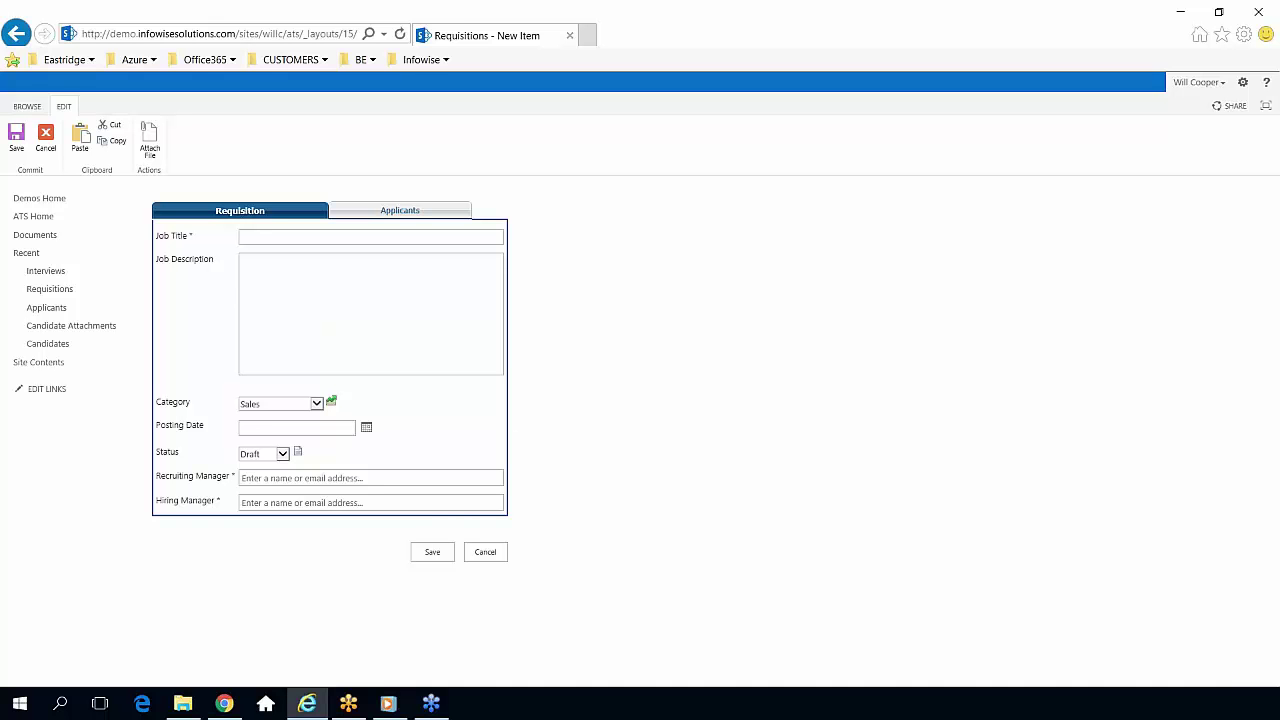
left_click(252, 238)
type("Help")
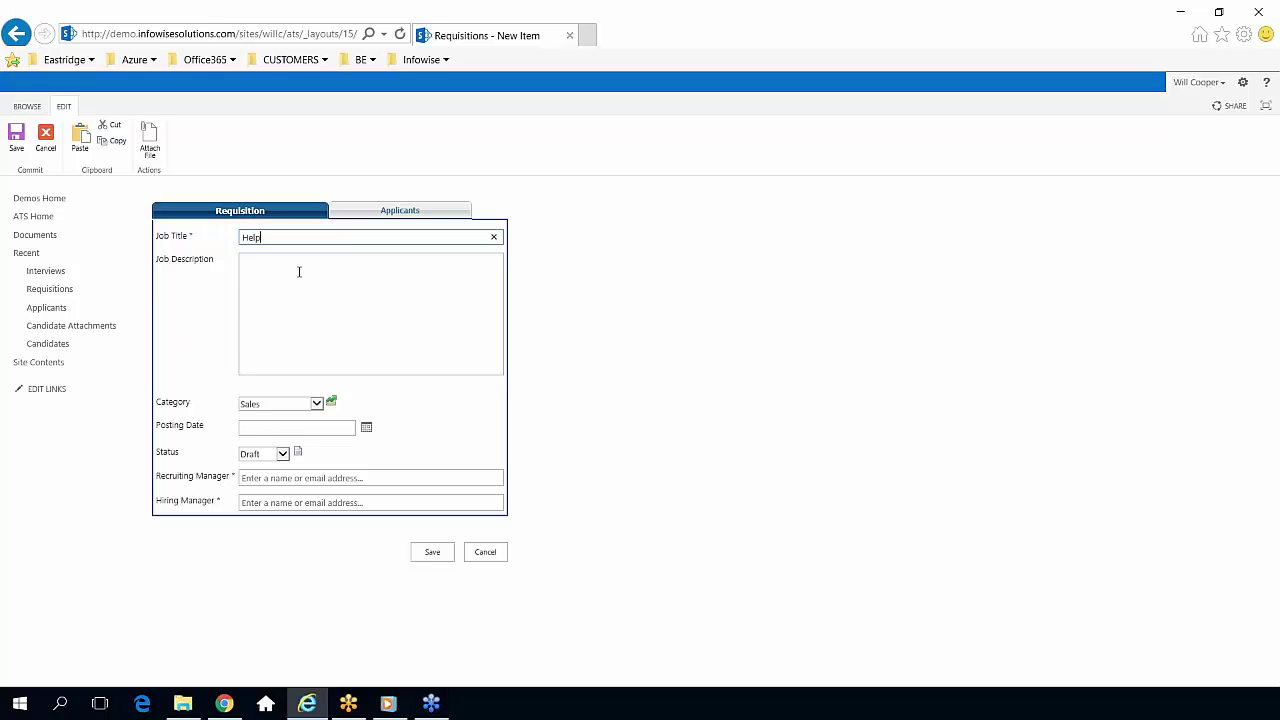
type(" Desk Technician")
left_click(299, 271)
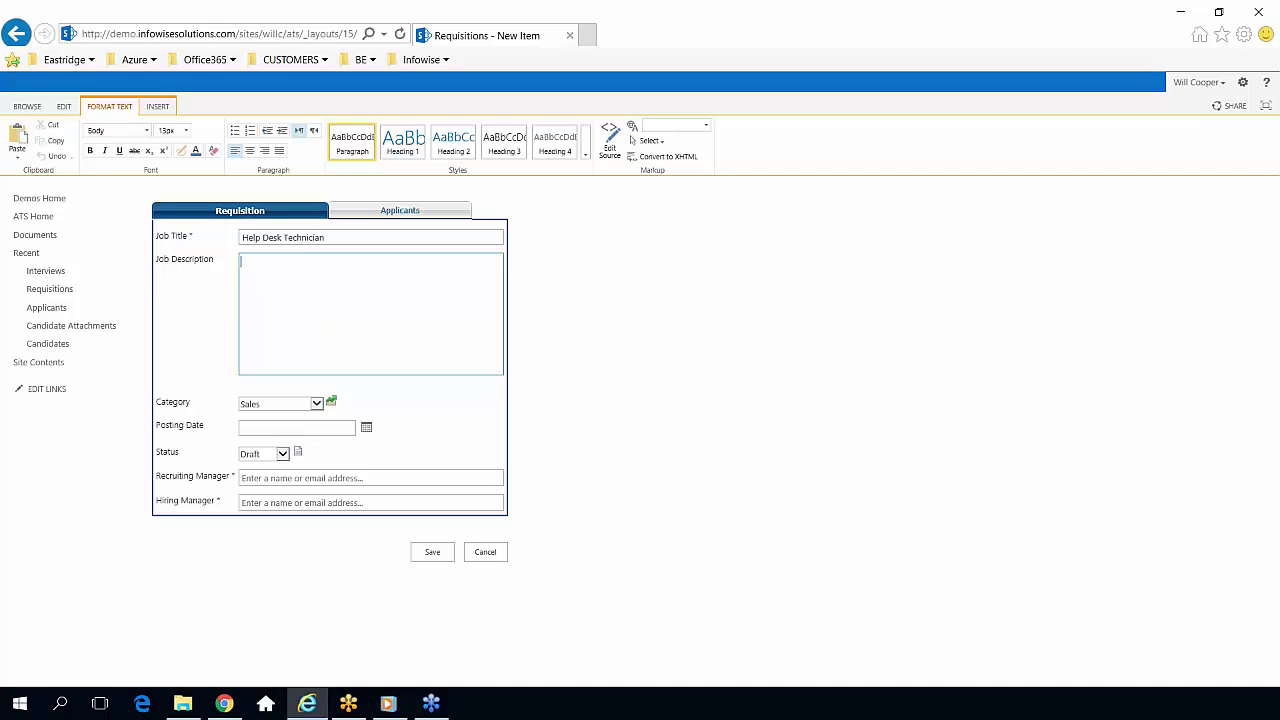
type("This is just for testing.")
Copy the job description and paste it twice more, allowing clipboard access.
key("ctrl+a")
key("ctrl+c")
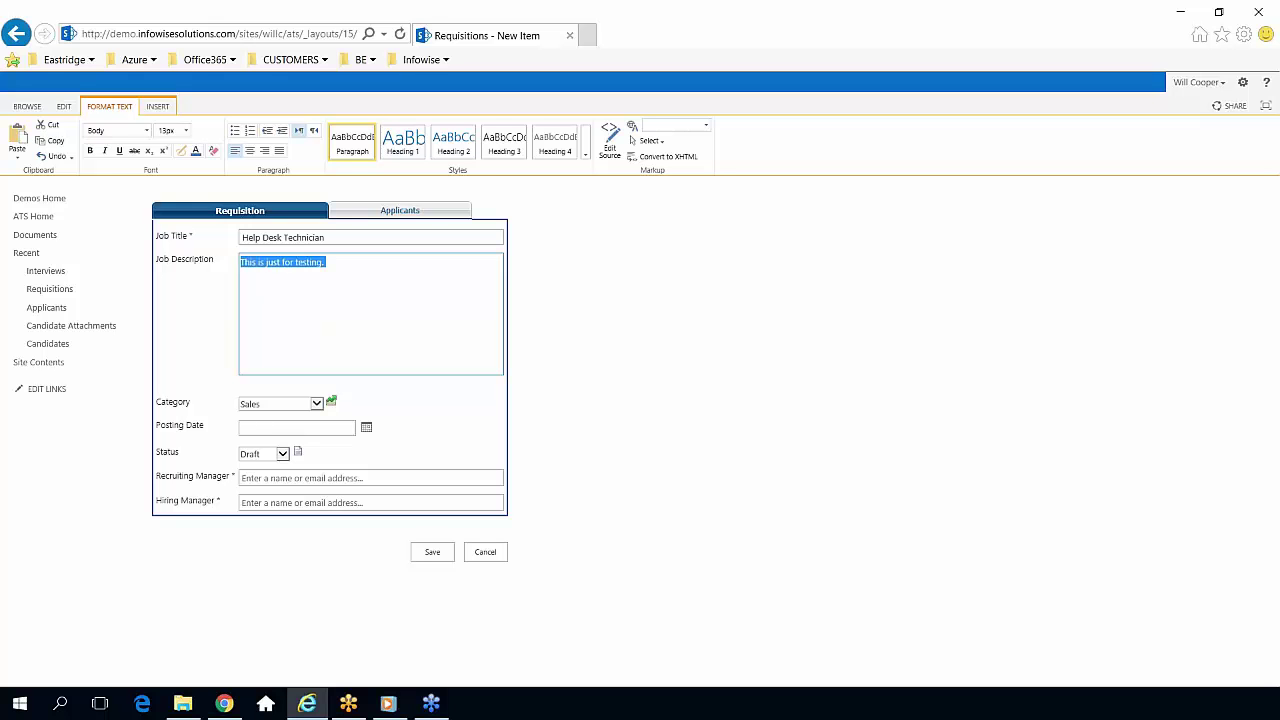
key("Tab")
key("Tab")
left_click(404, 270)
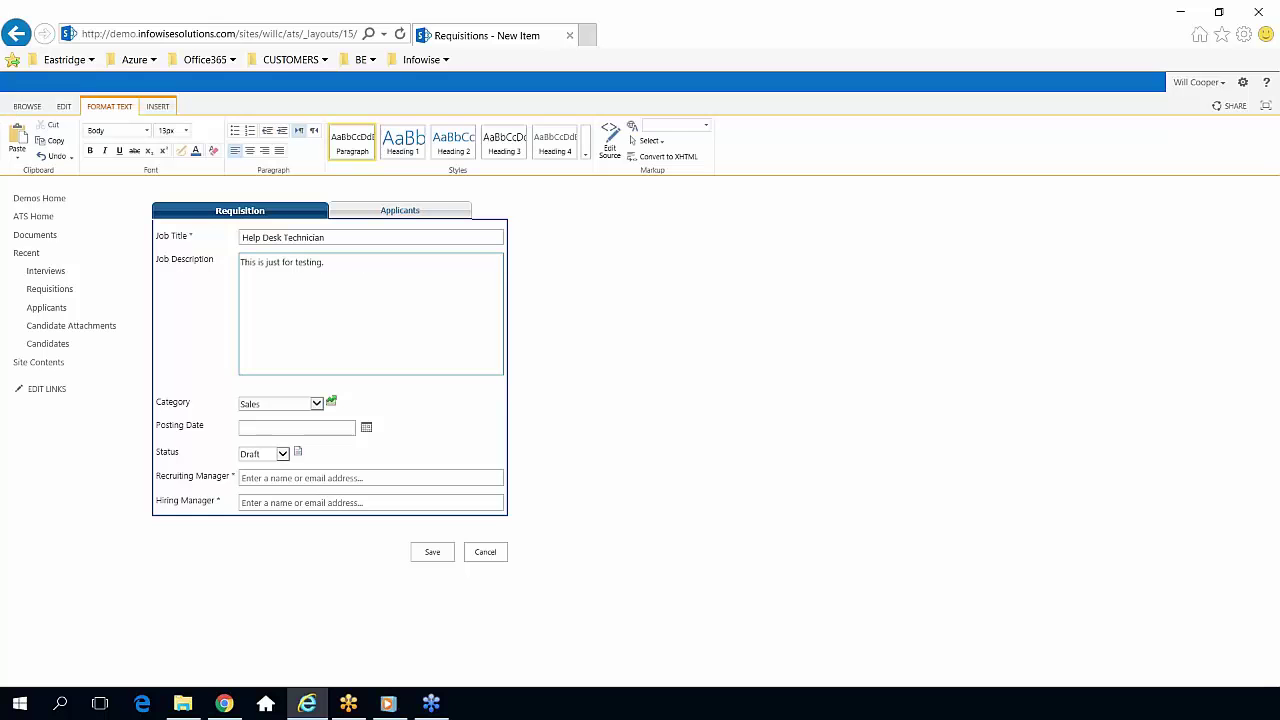
key("ctrl+v")
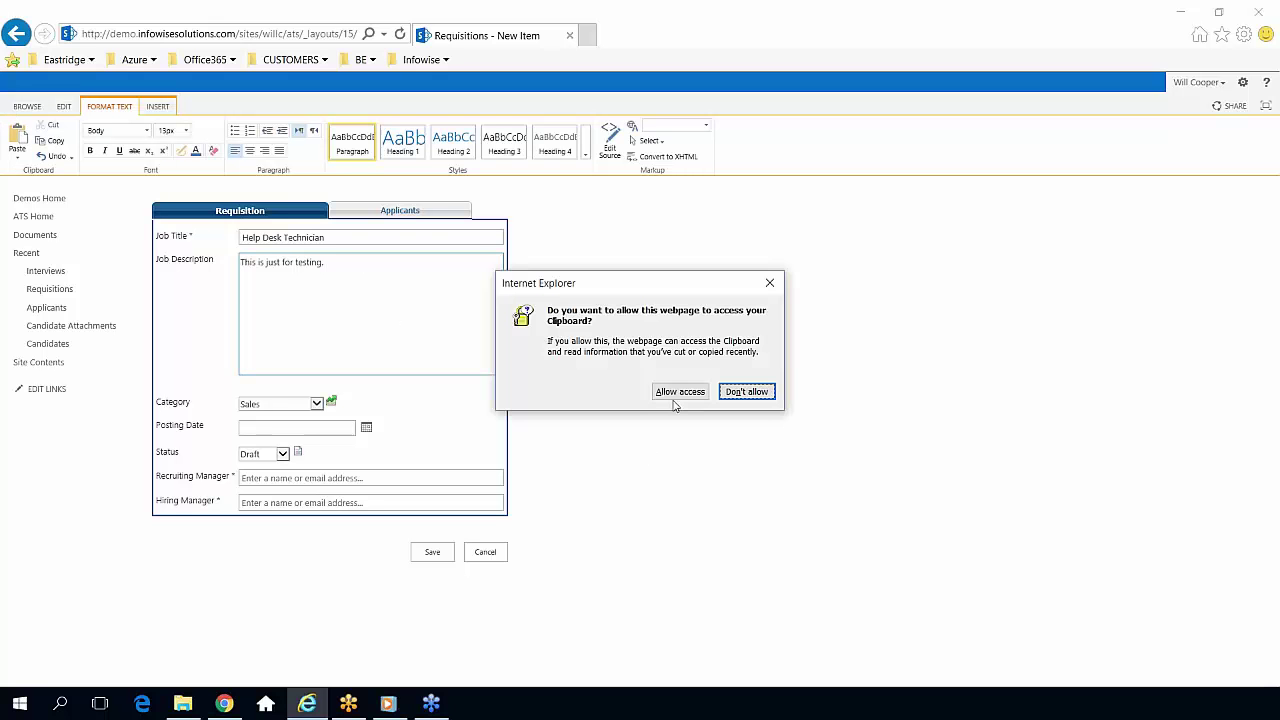
left_click(678, 396)
key("ctrl+v")
left_click(676, 396)
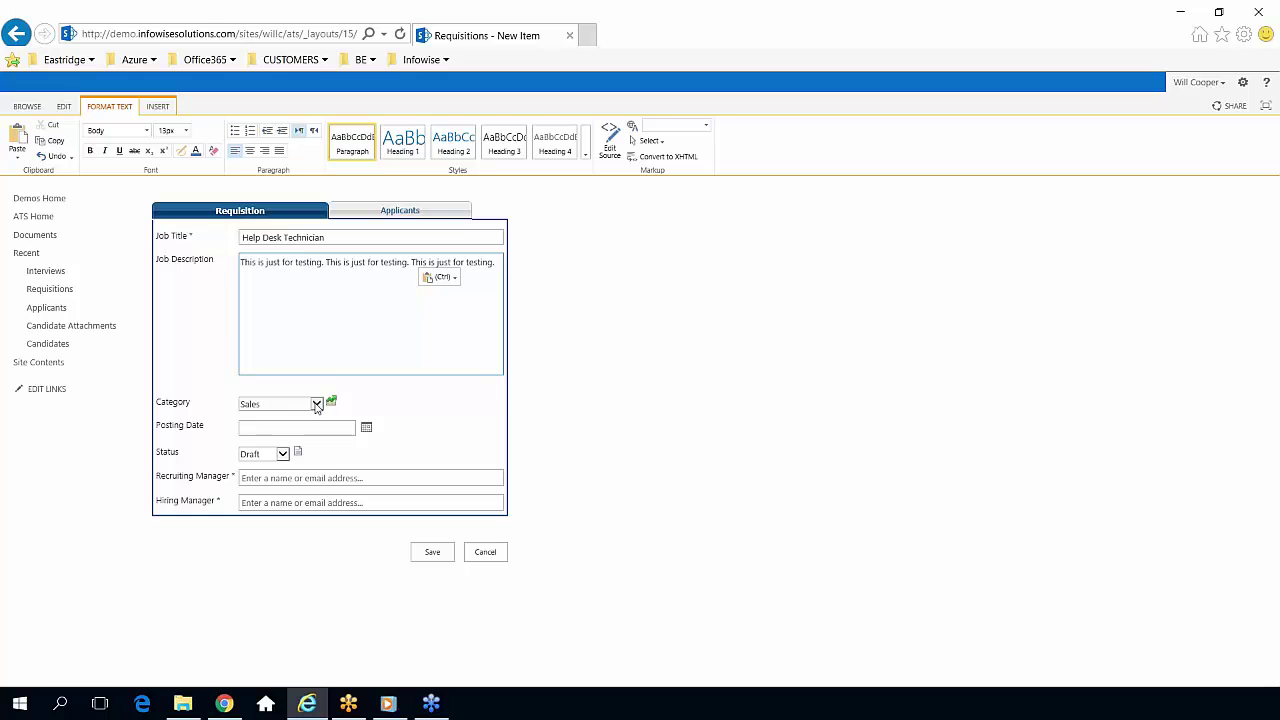
Set the category to IT and posting date to 3/1, keeping status Draft.
left_click(319, 406)
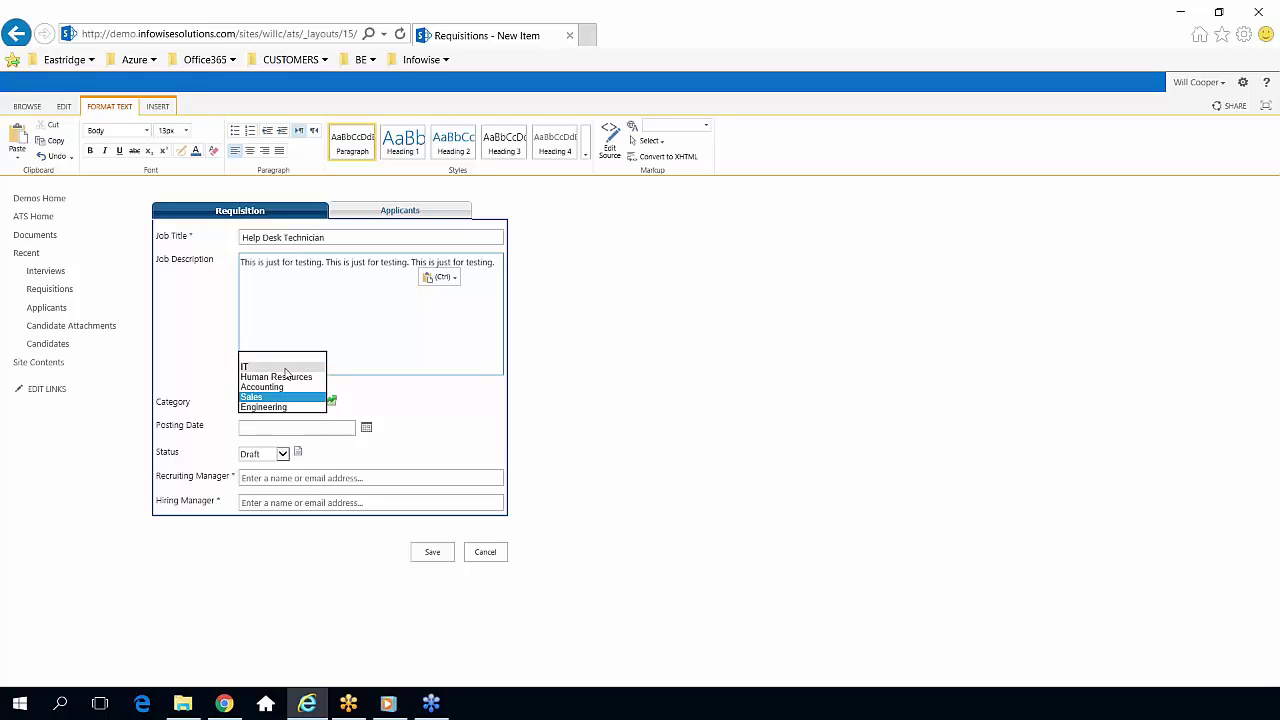
left_click(286, 367)
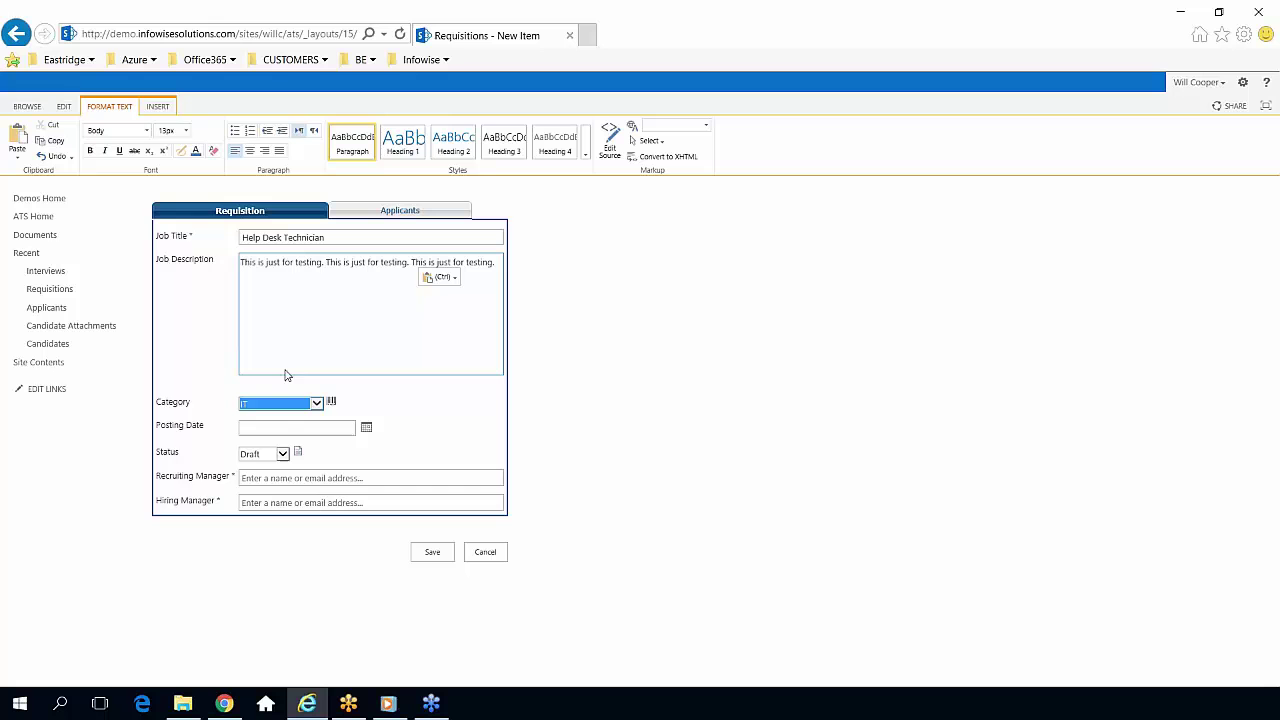
left_click(310, 429)
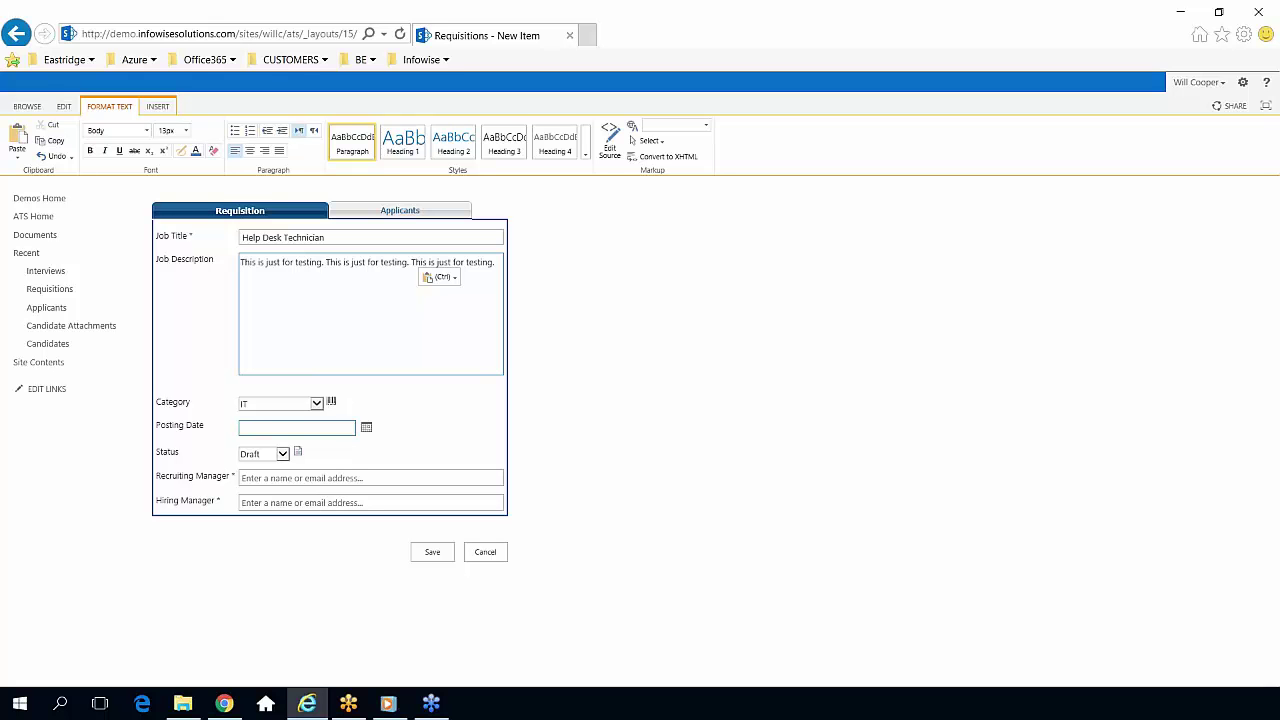
type("/1")
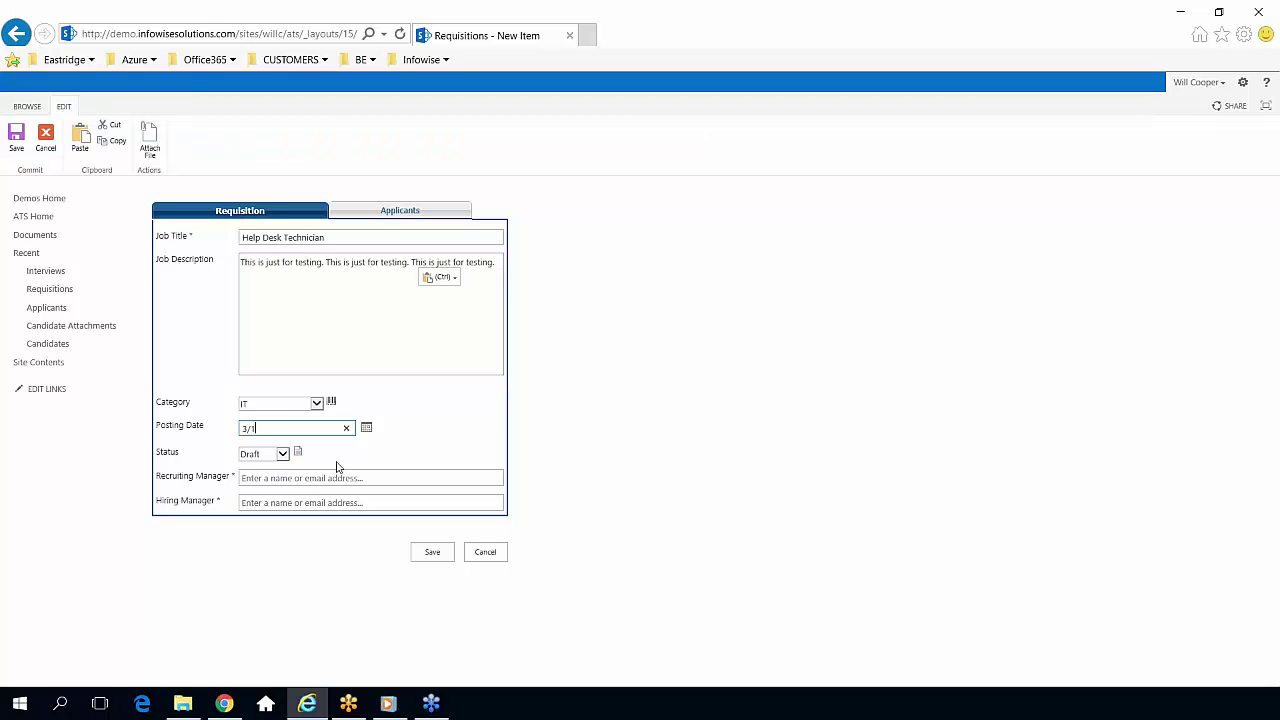
left_click(285, 458)
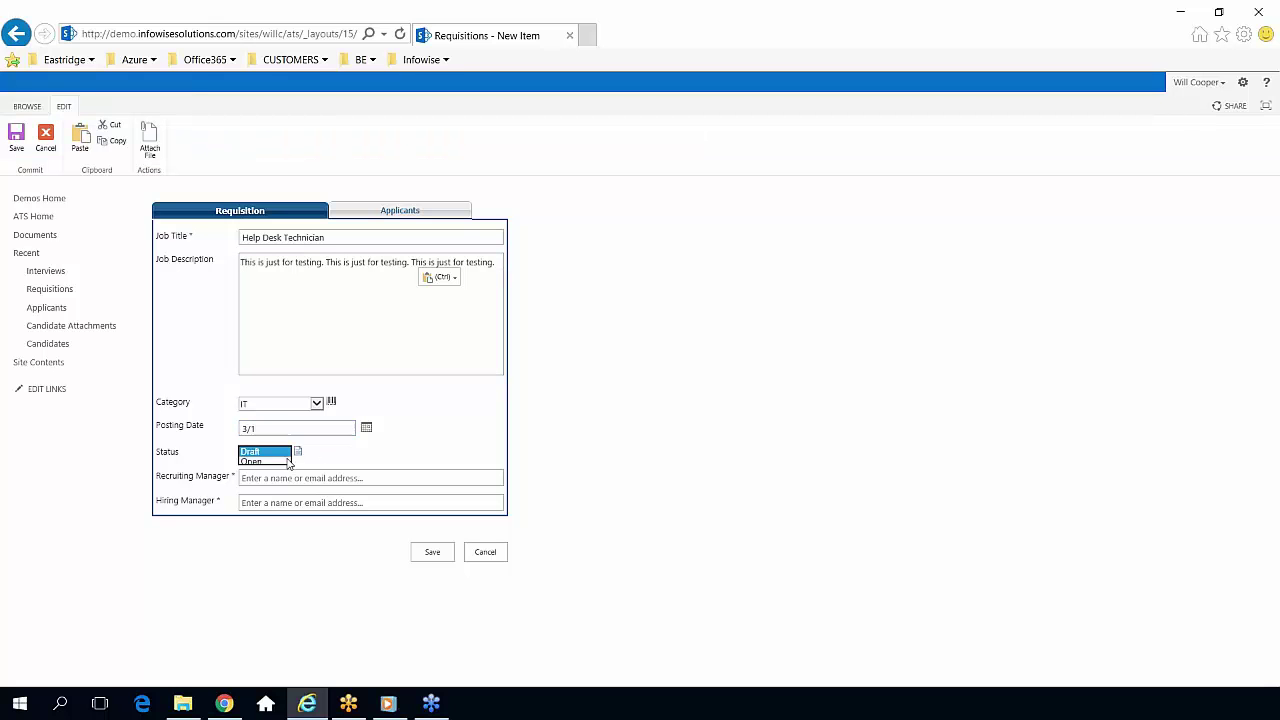
left_click(341, 464)
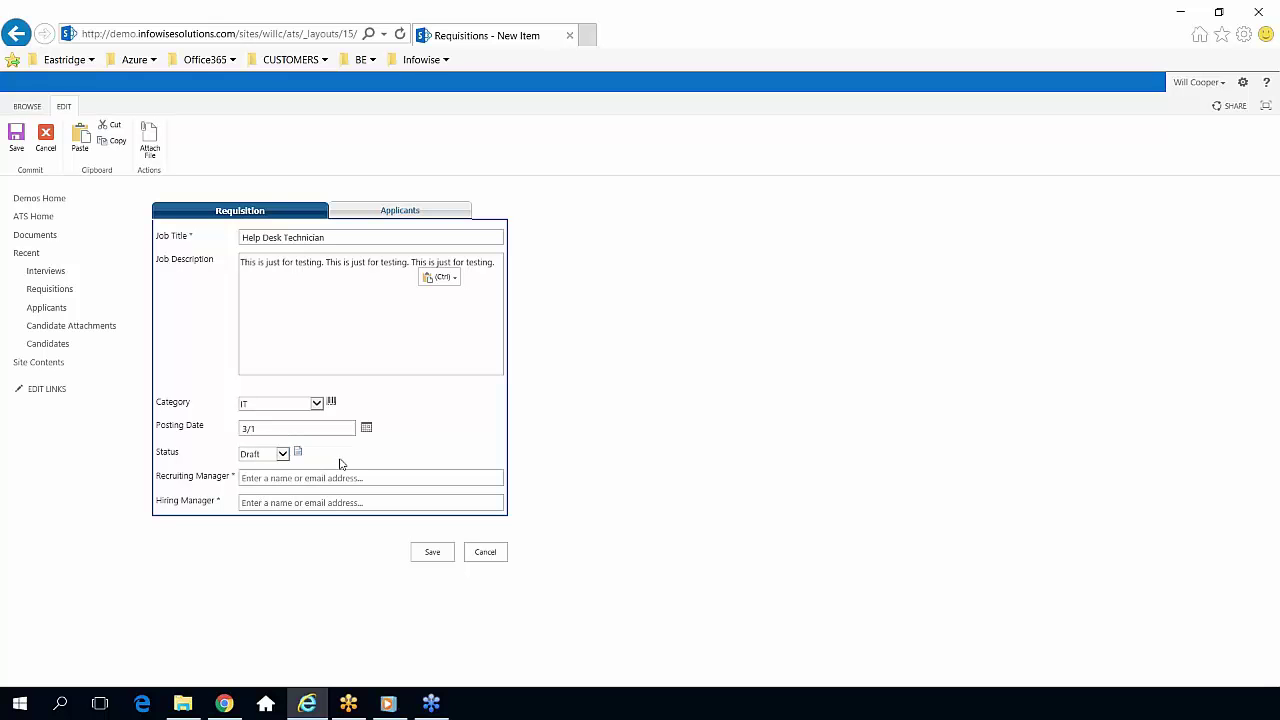
Pick the same user from the people picker for Recruiting Manager and Hiring Manager.
left_click(310, 478)
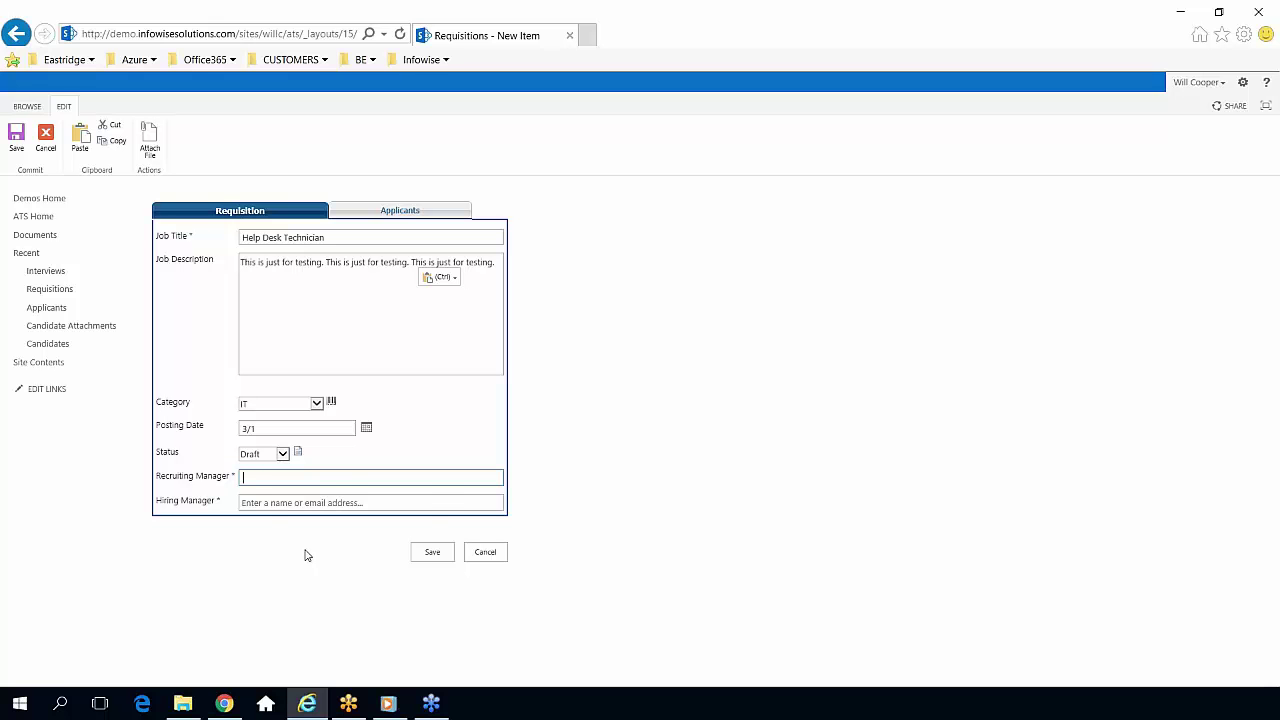
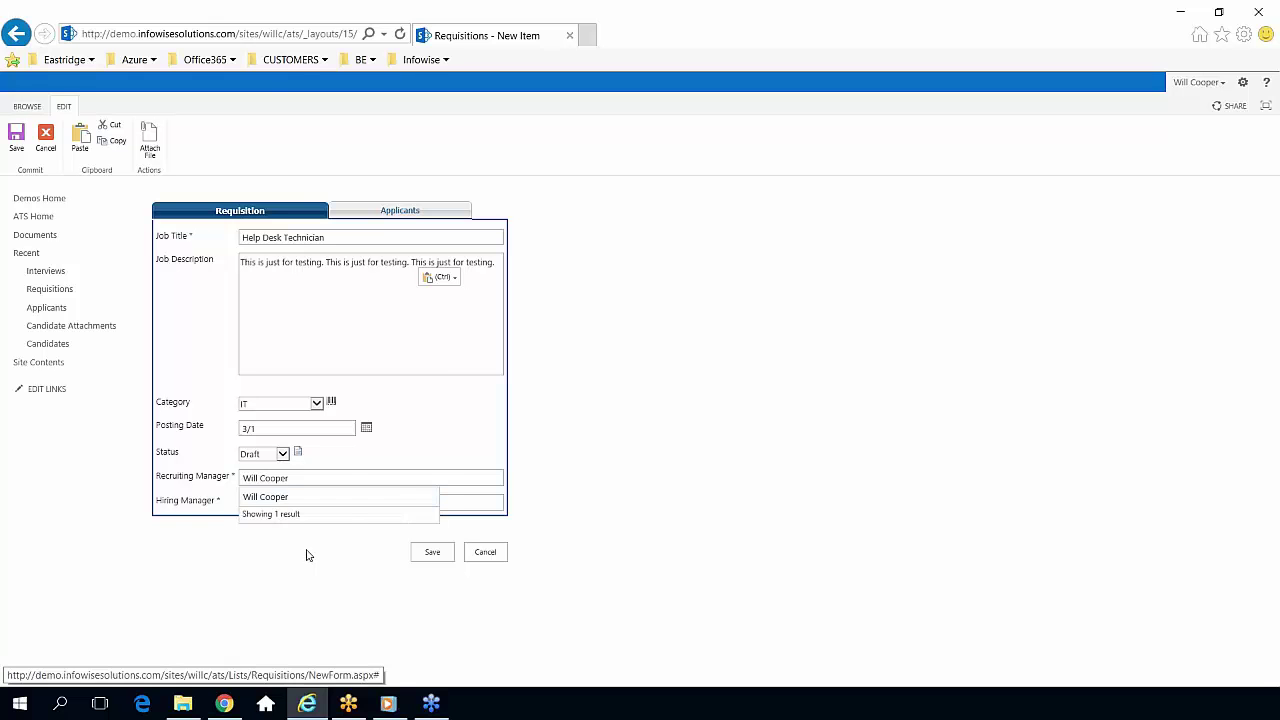
left_click(284, 505)
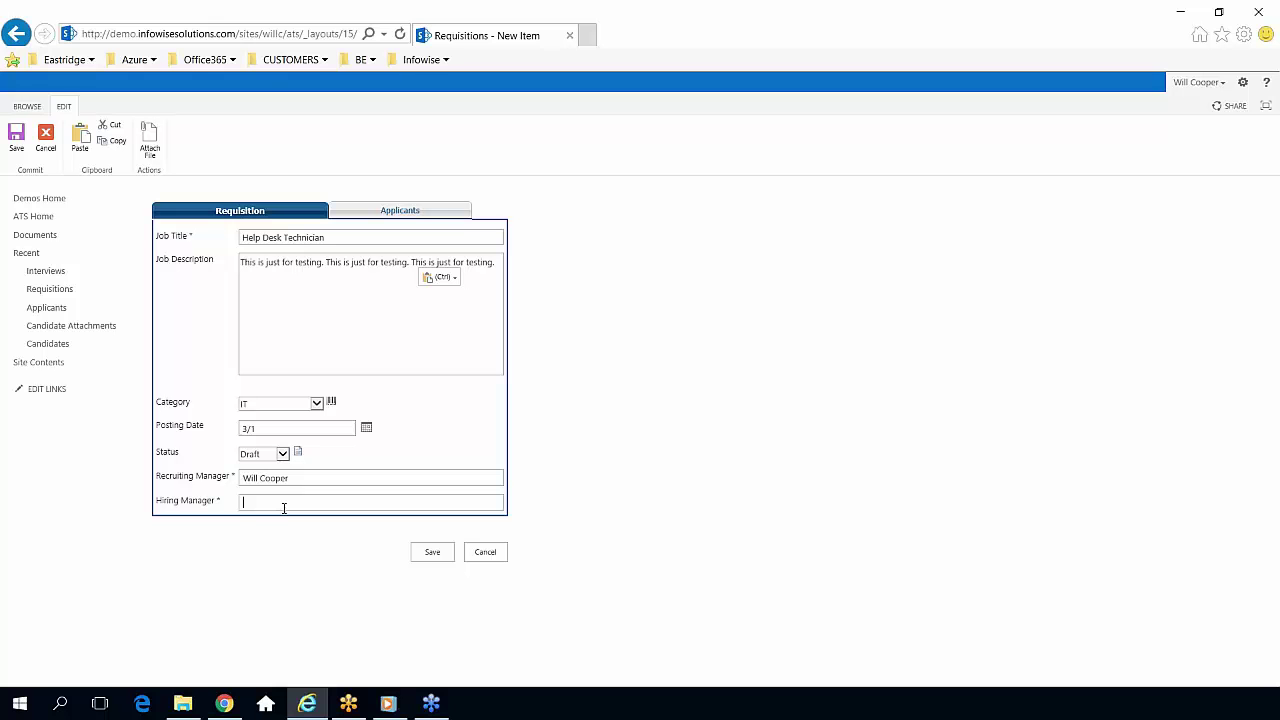
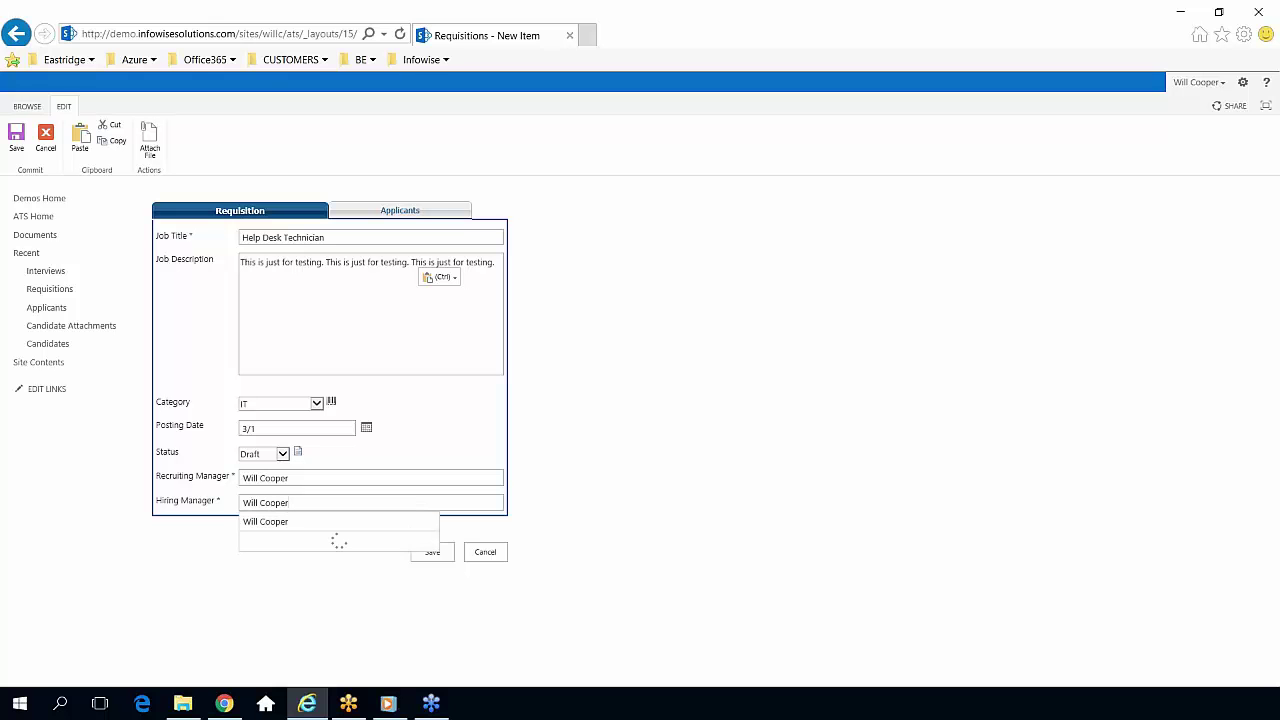
left_click(578, 430)
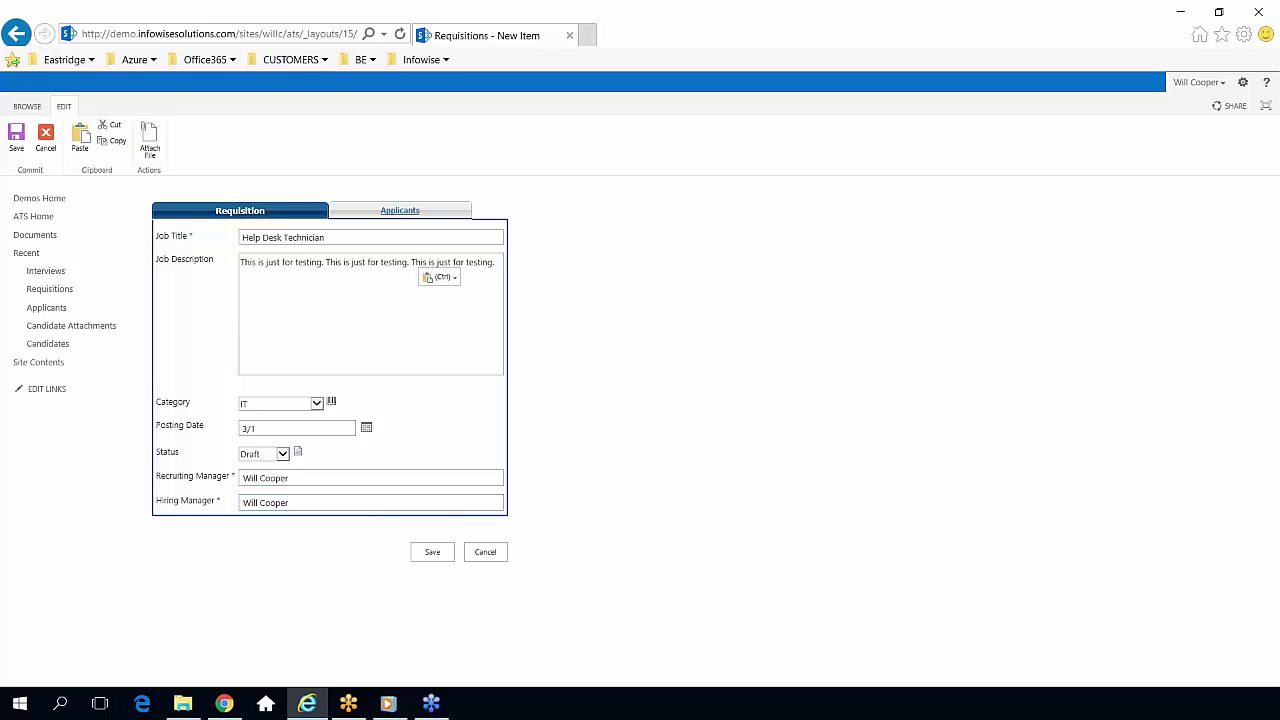
left_click(410, 213)
left_click(243, 212)
Save the Help Desk Technician requisition, reopen it for editing and view its Applicants section.
left_click(420, 552)
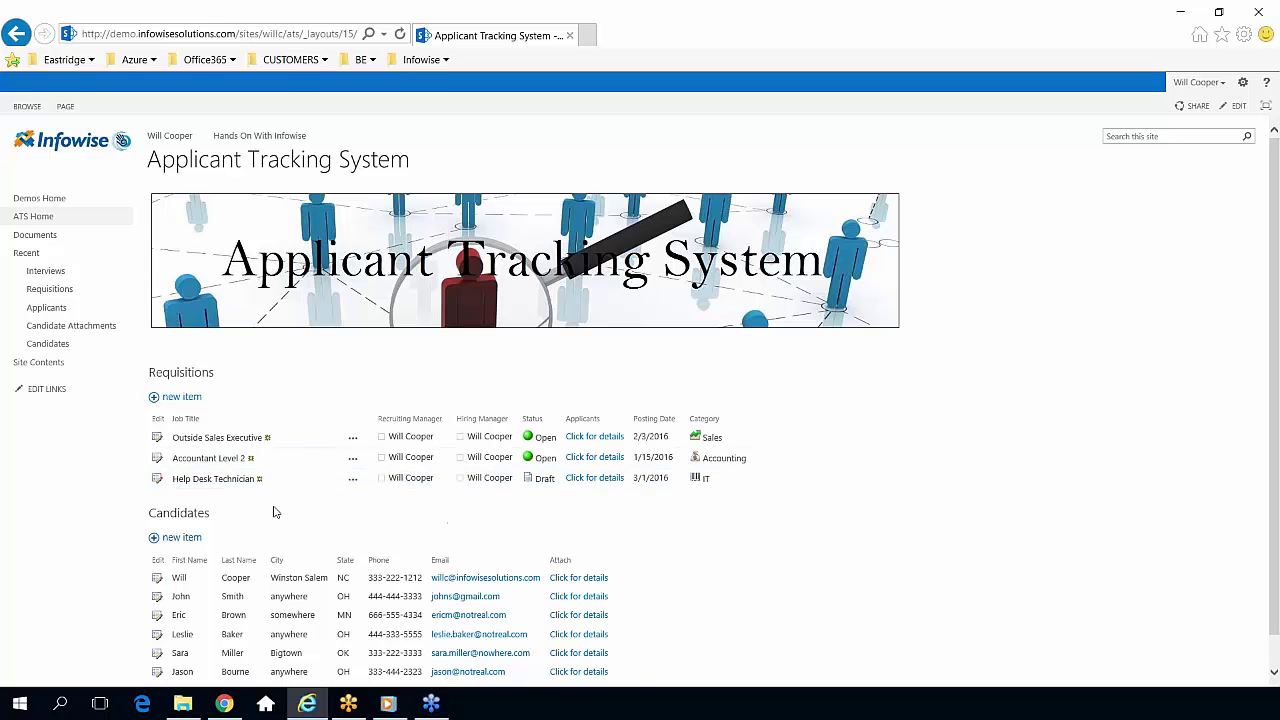
left_click(157, 480)
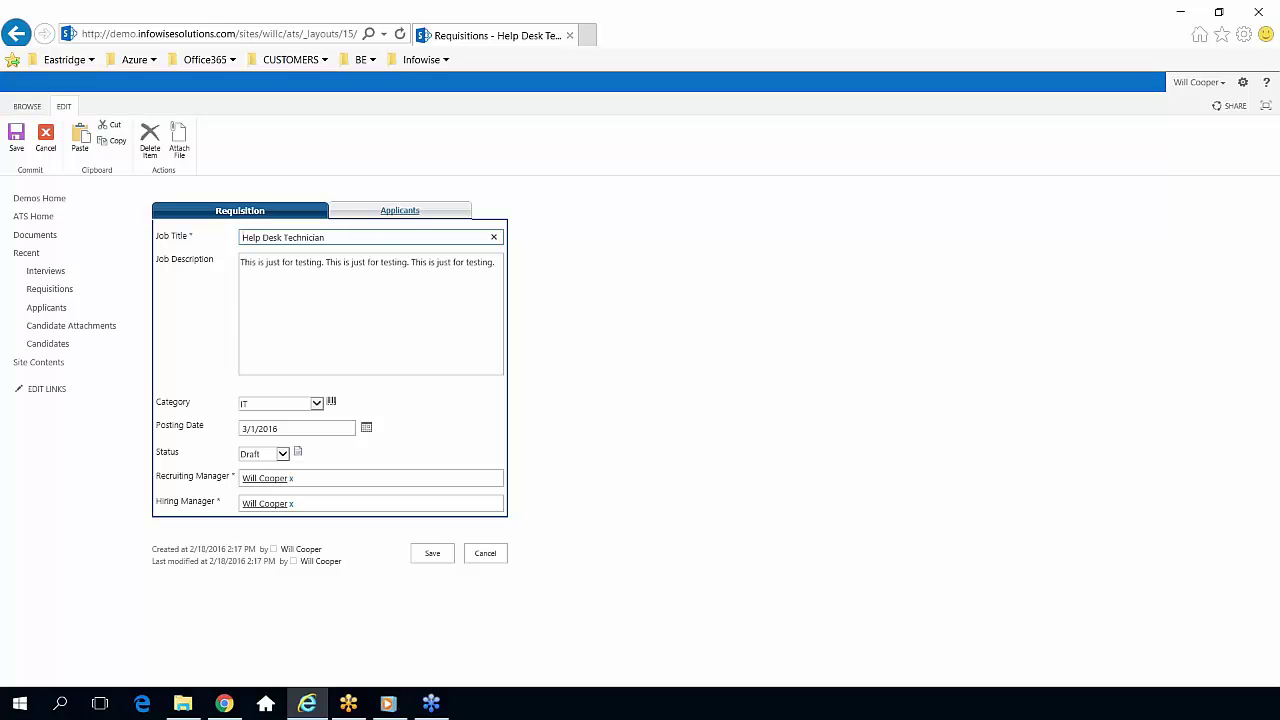
left_click(398, 212)
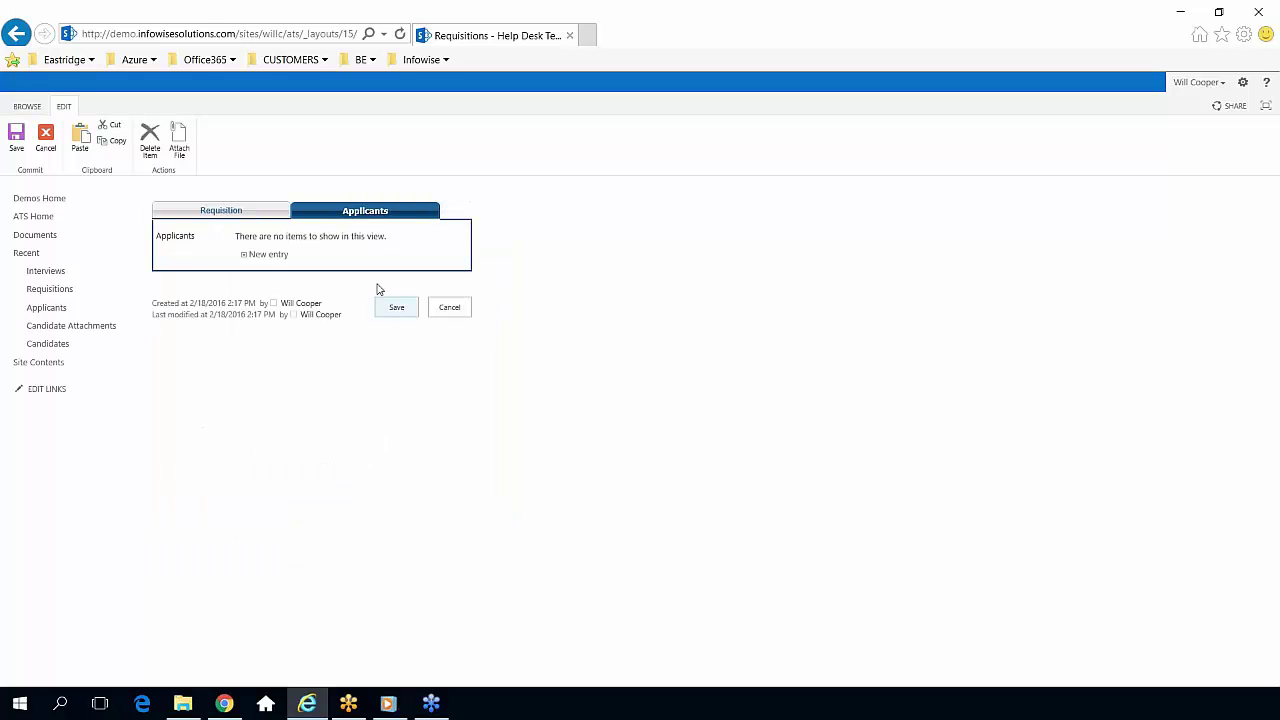
Add a new applicant, choosing the new candidate and apply date 2/18/2016.
left_click(268, 255)
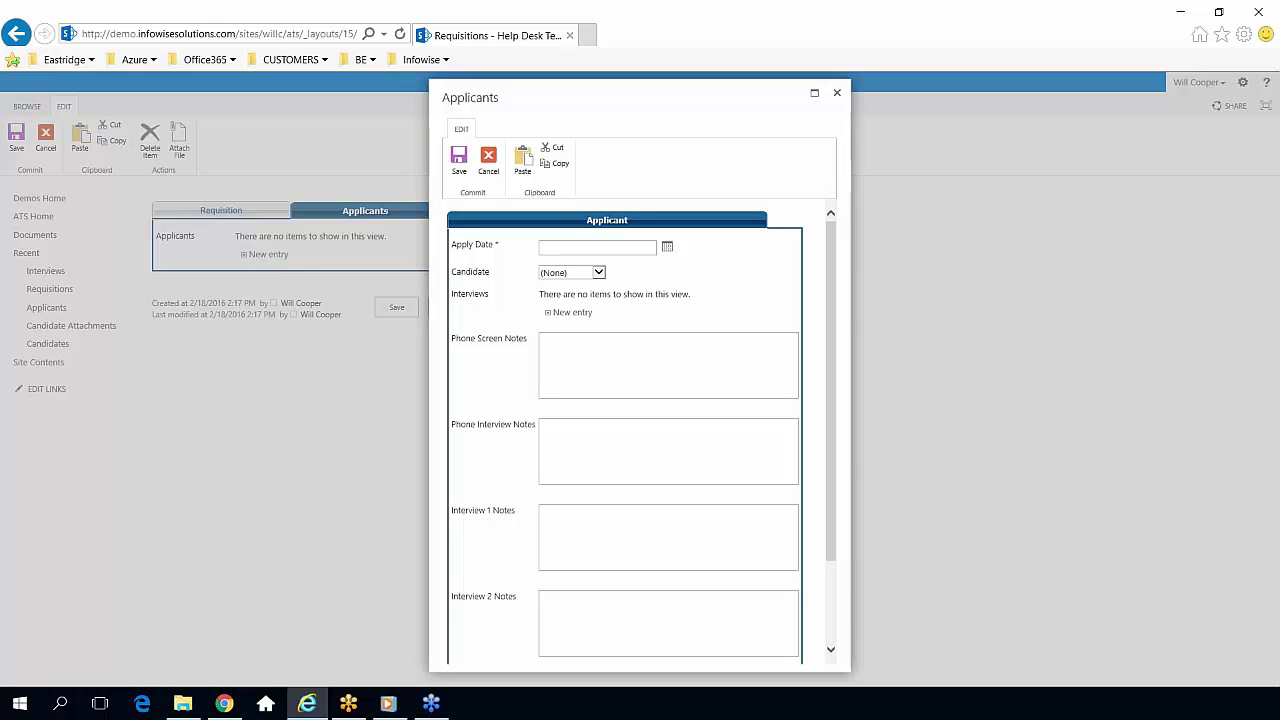
left_click(600, 274)
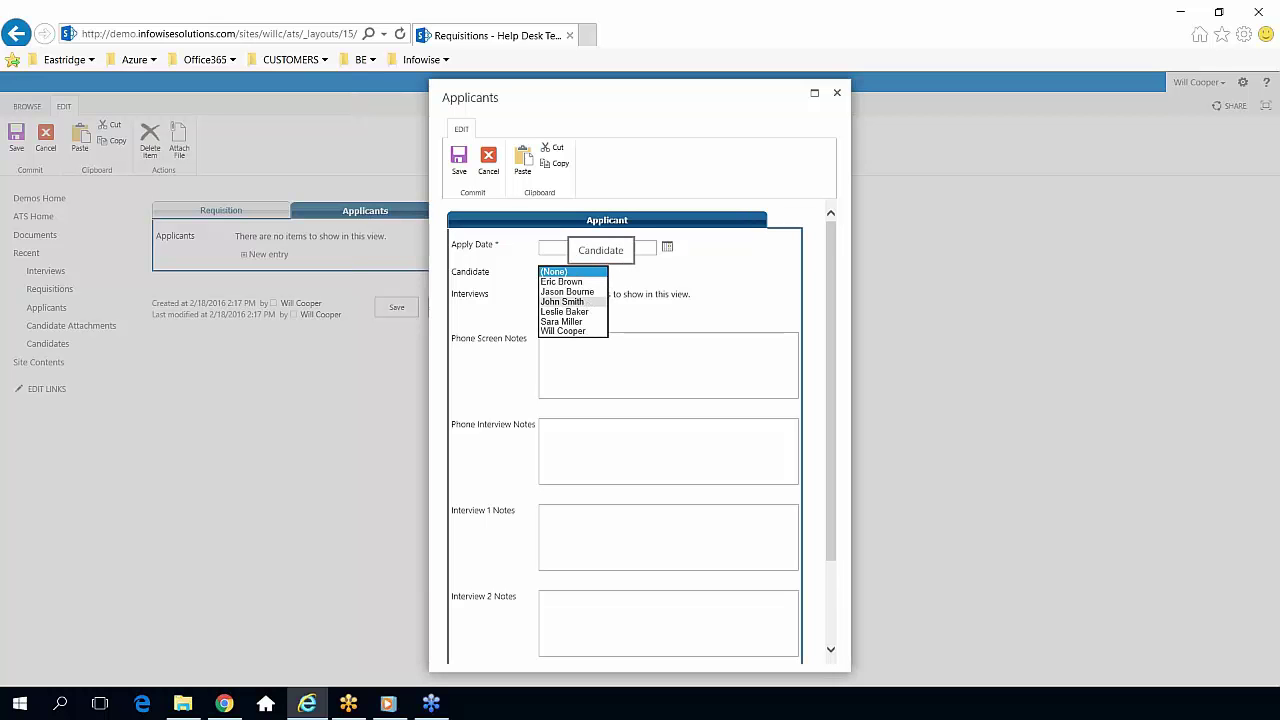
left_click(566, 291)
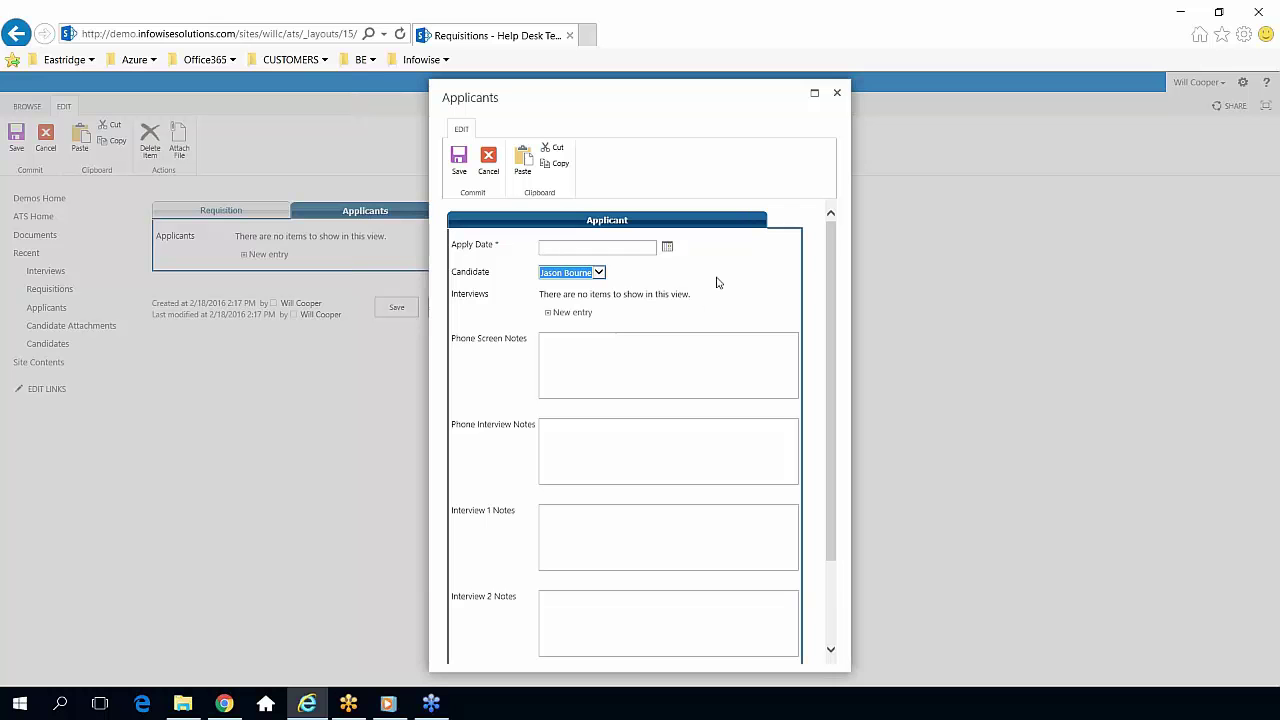
left_click(627, 247)
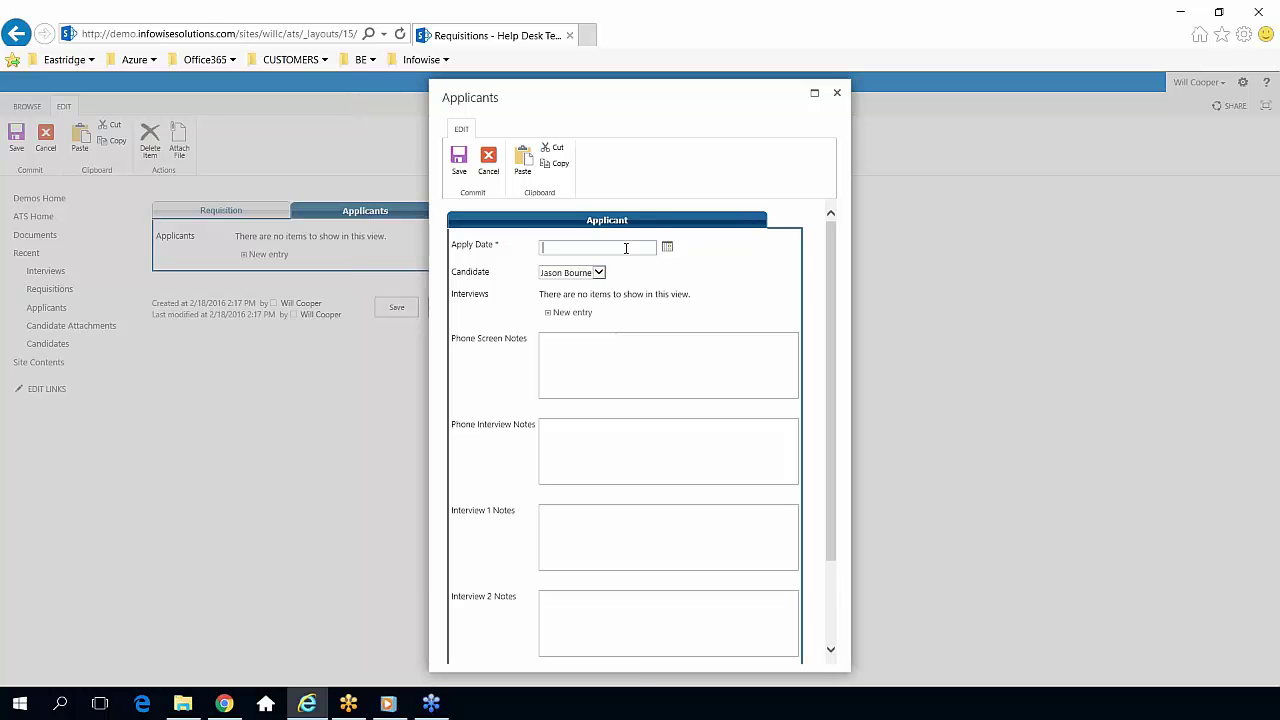
left_click(668, 249)
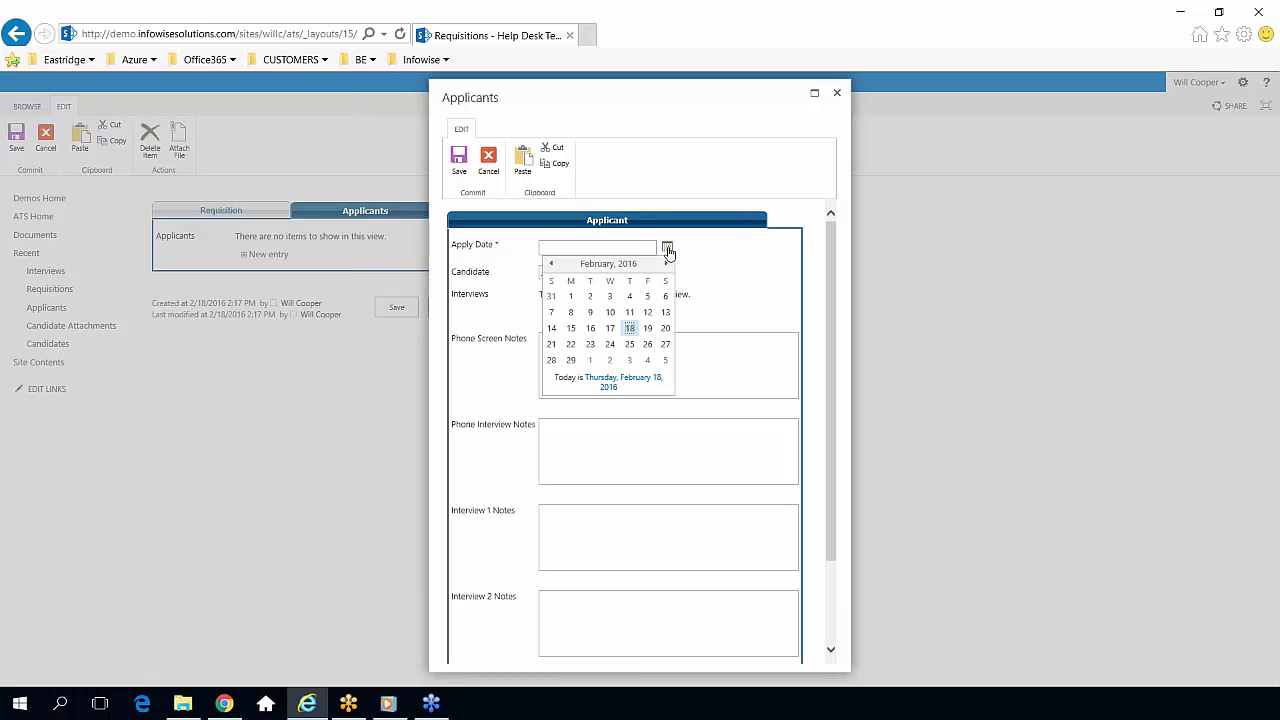
left_click(629, 331)
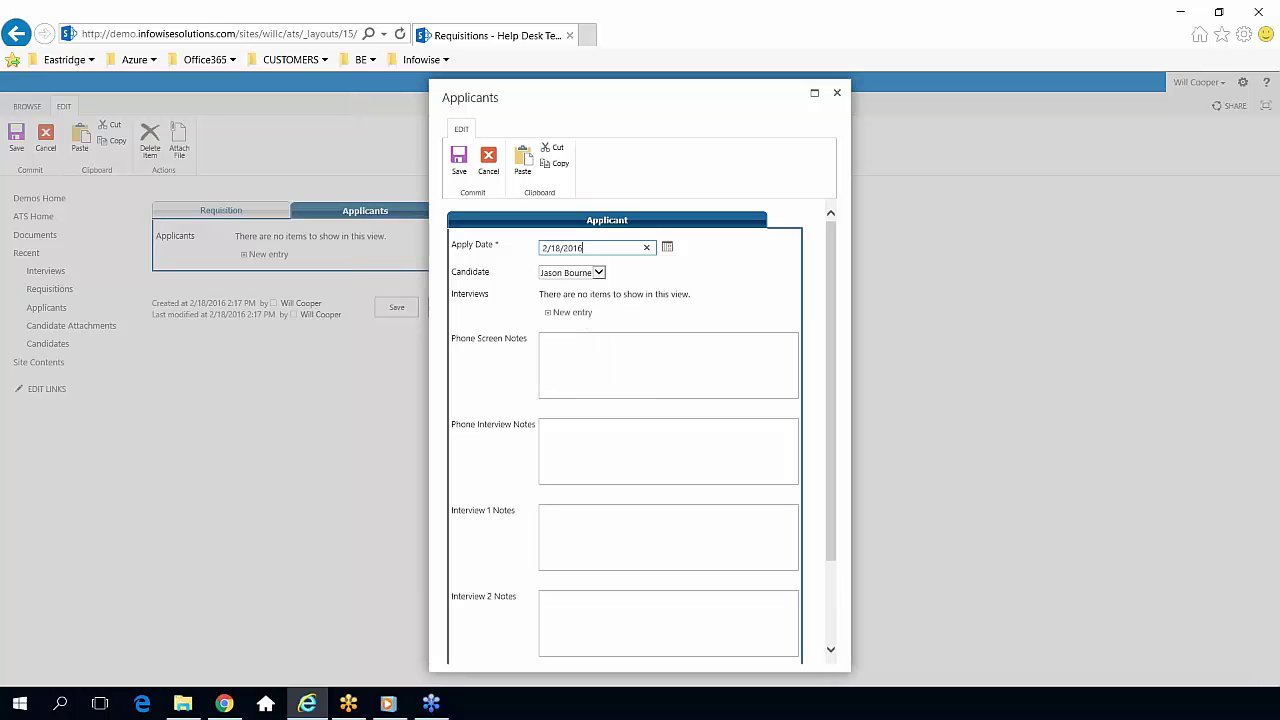
Move through the interview notes boxes and set the priority to Med.
left_click(603, 349)
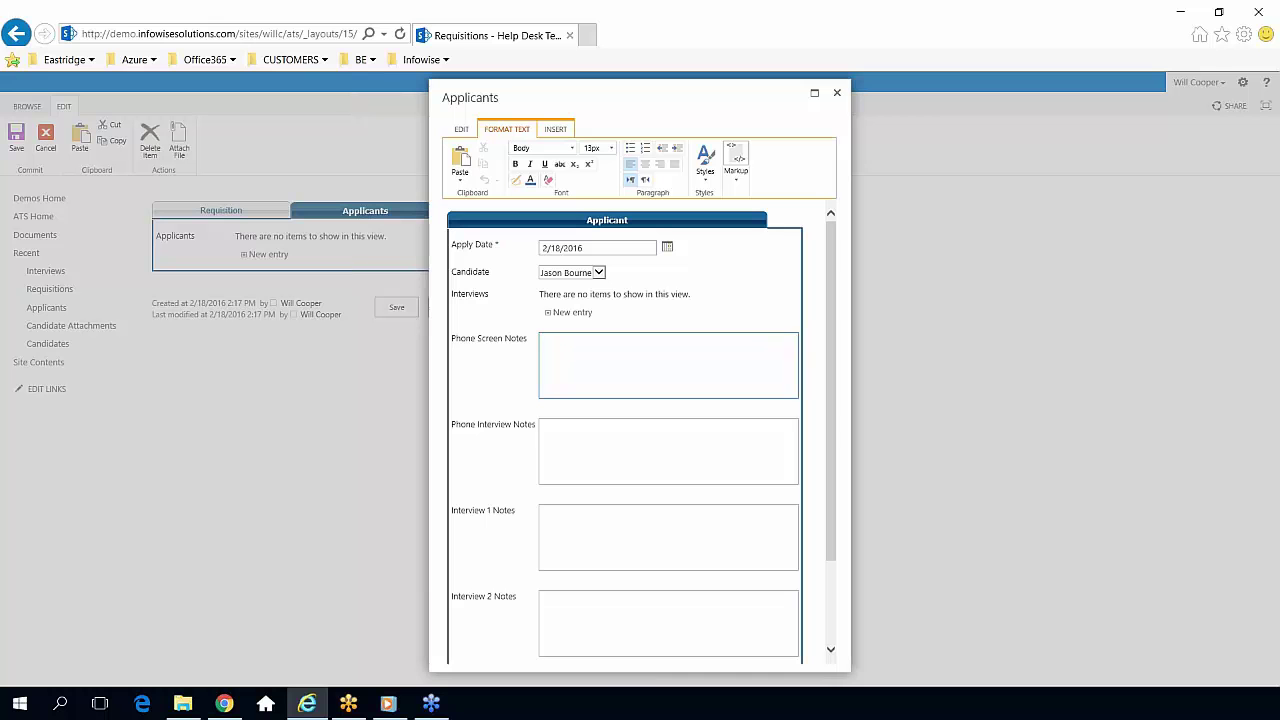
left_click(576, 440)
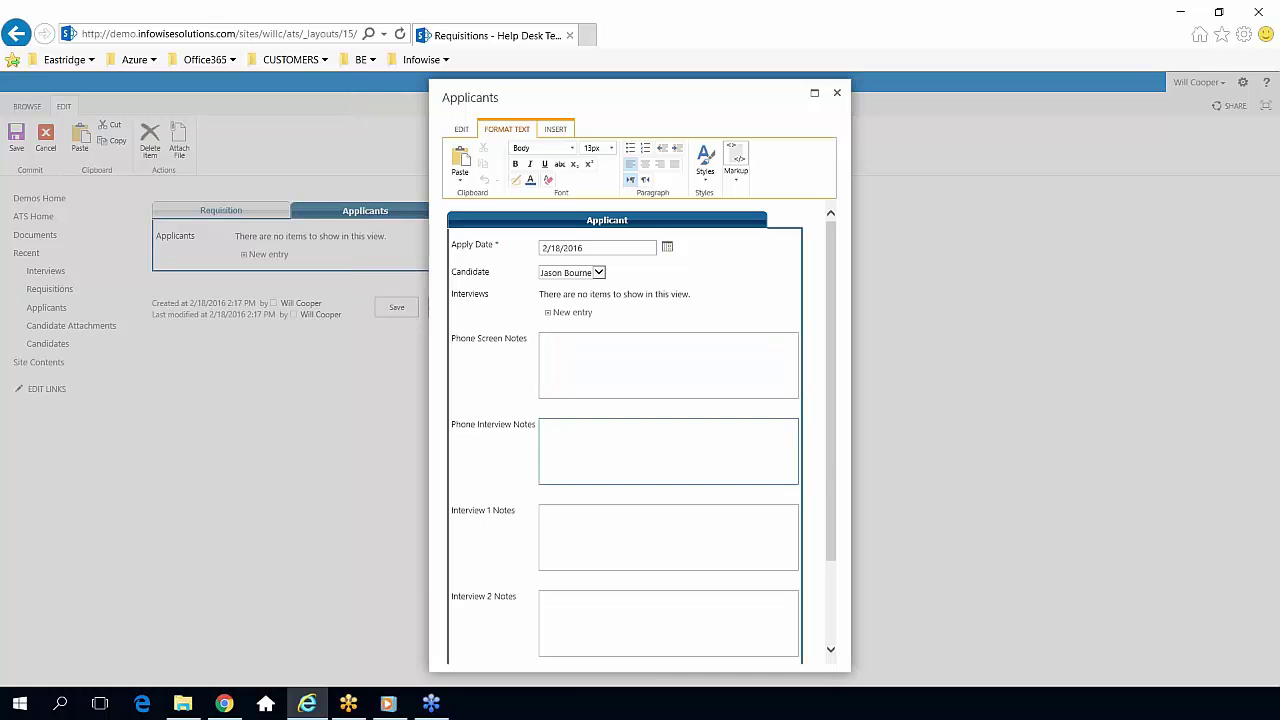
left_click(686, 608)
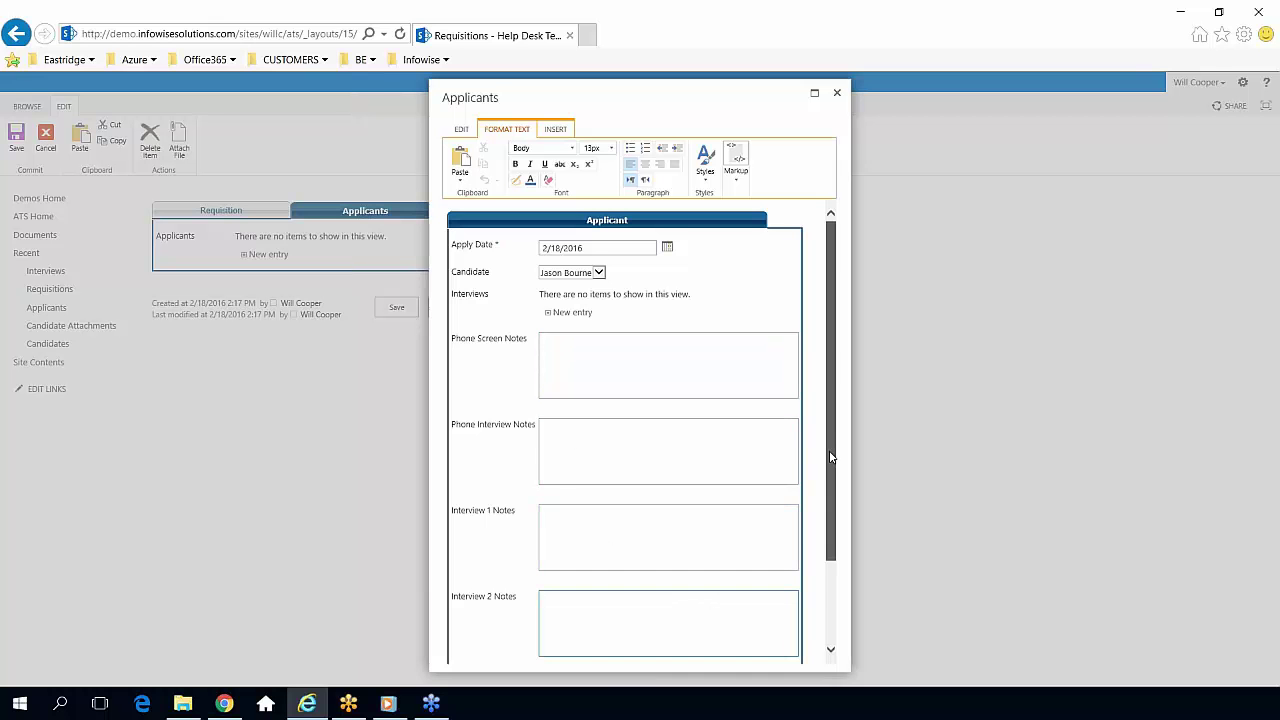
left_click_drag(832, 452, 838, 523)
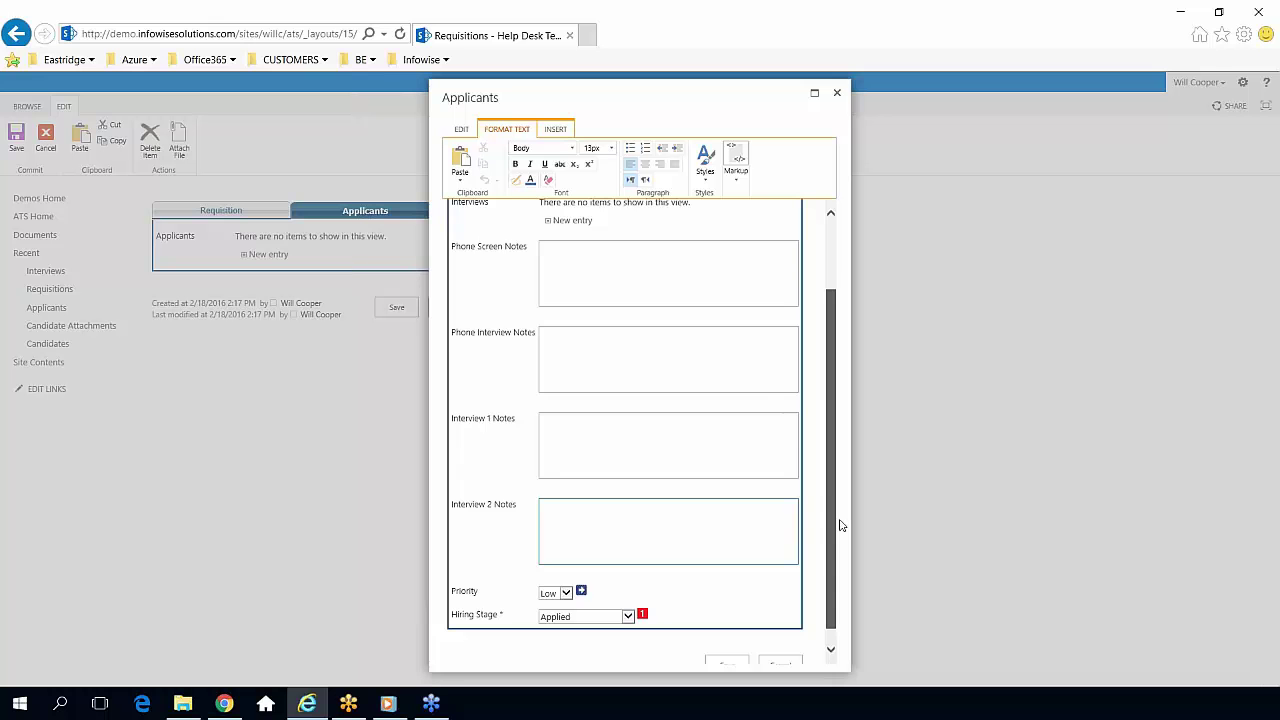
left_click_drag(838, 518, 826, 560)
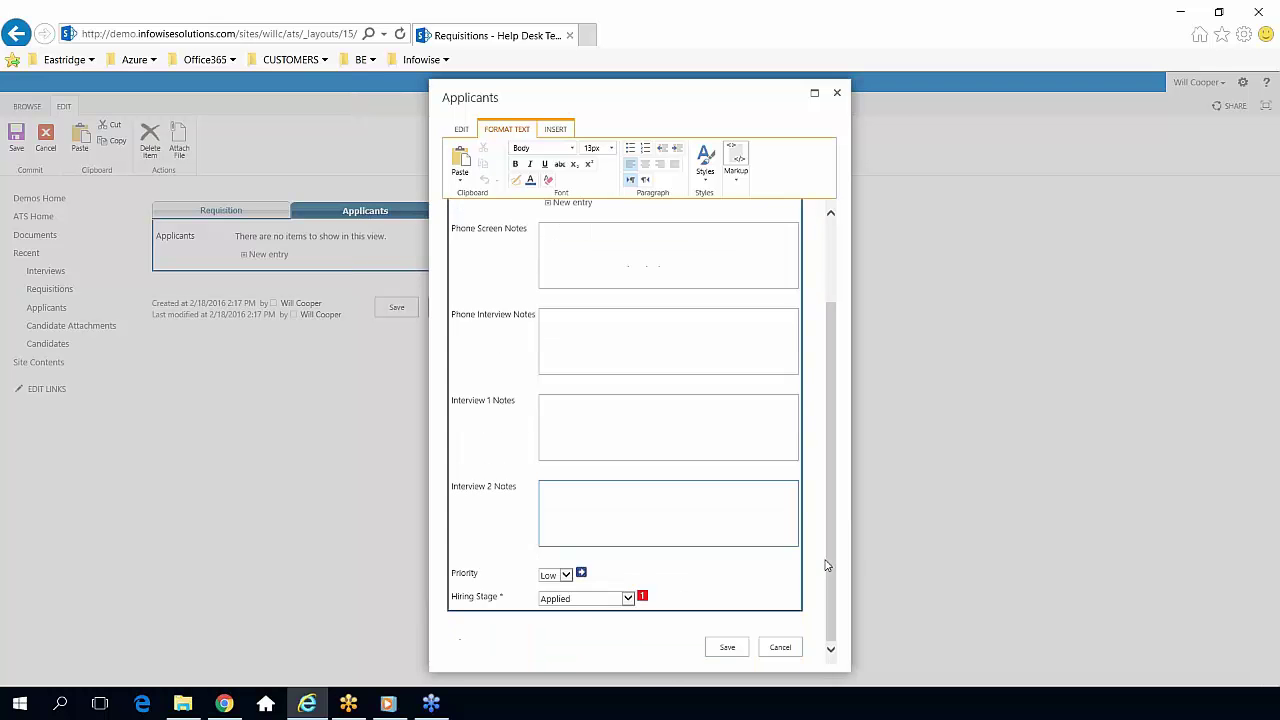
left_click(566, 575)
left_click(556, 575)
Set the applicant's hiring stage to Phone Interview.
left_click(628, 598)
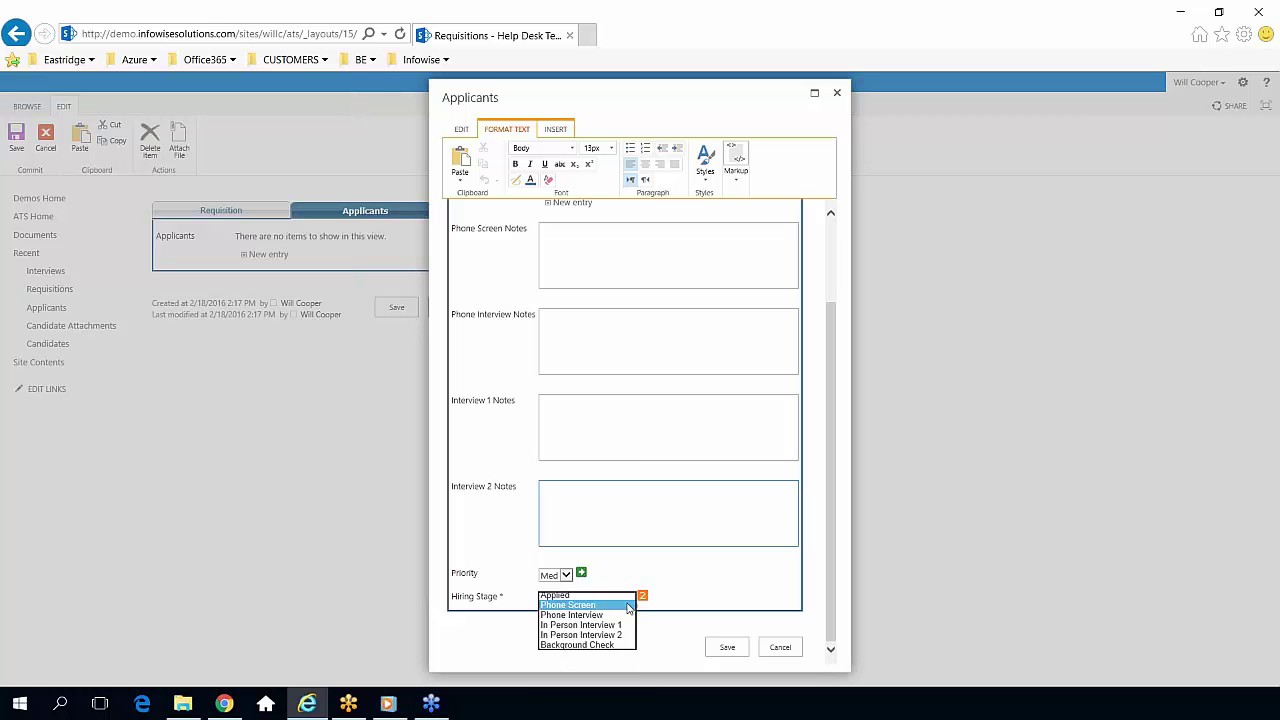
left_click(628, 605)
left_click(630, 599)
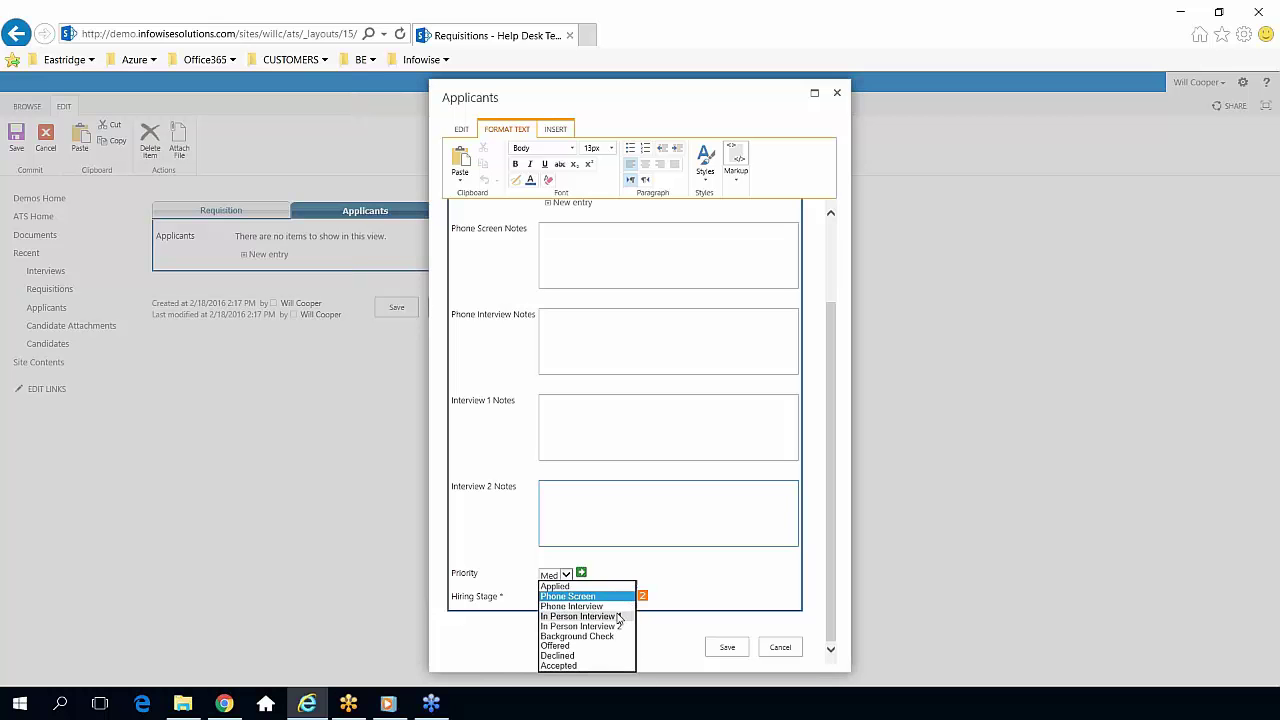
left_click(615, 606)
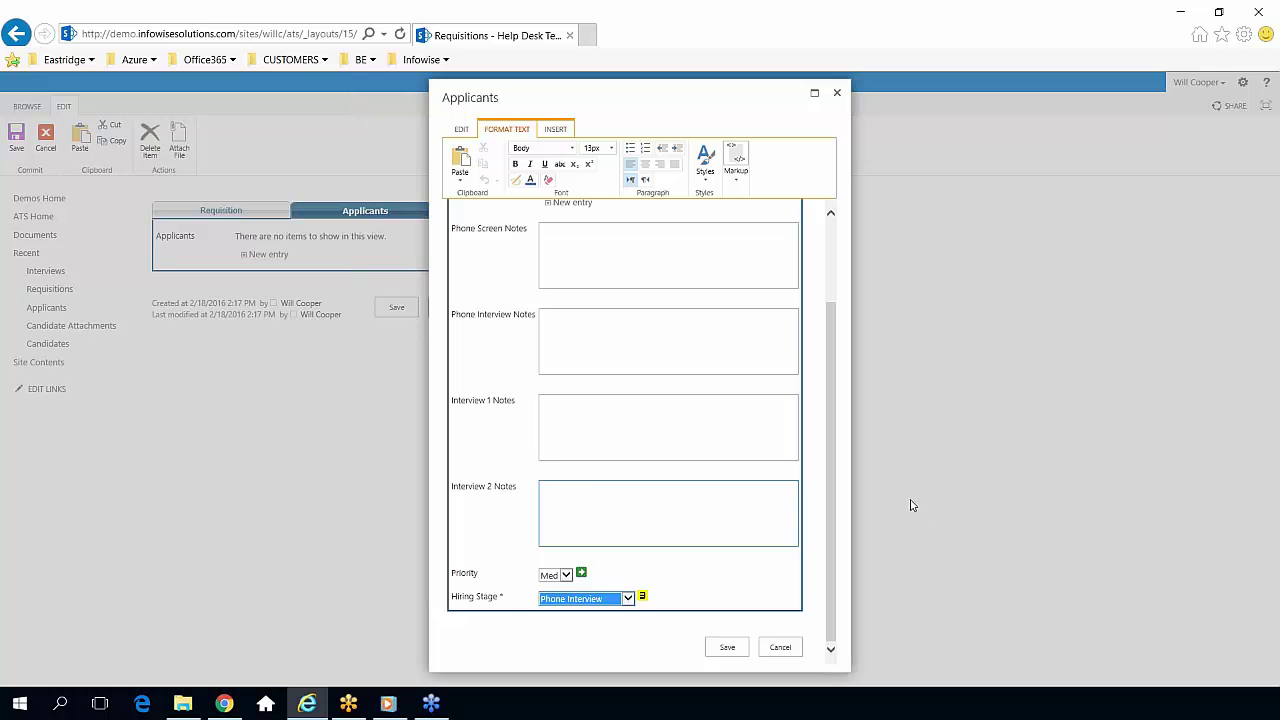
scroll(843, 362, "up", 2)
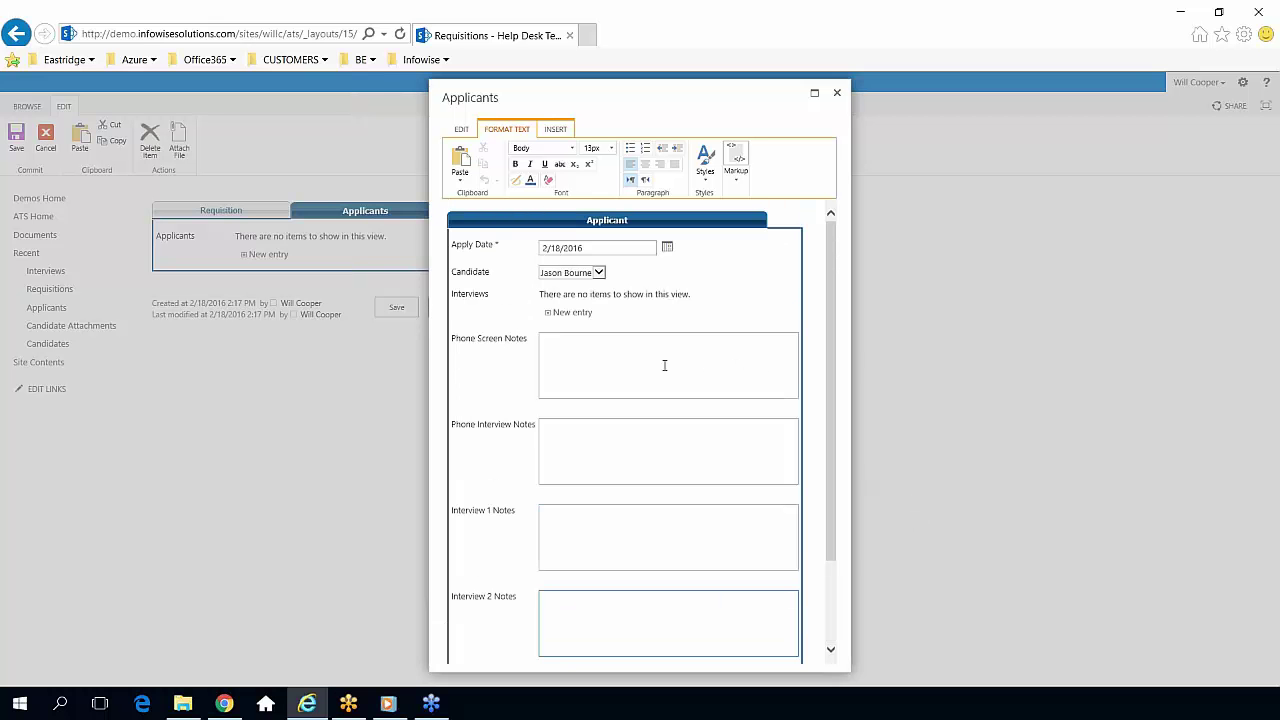
Start a new interview entry named First Phone Screen with type Phone.
left_click(597, 347)
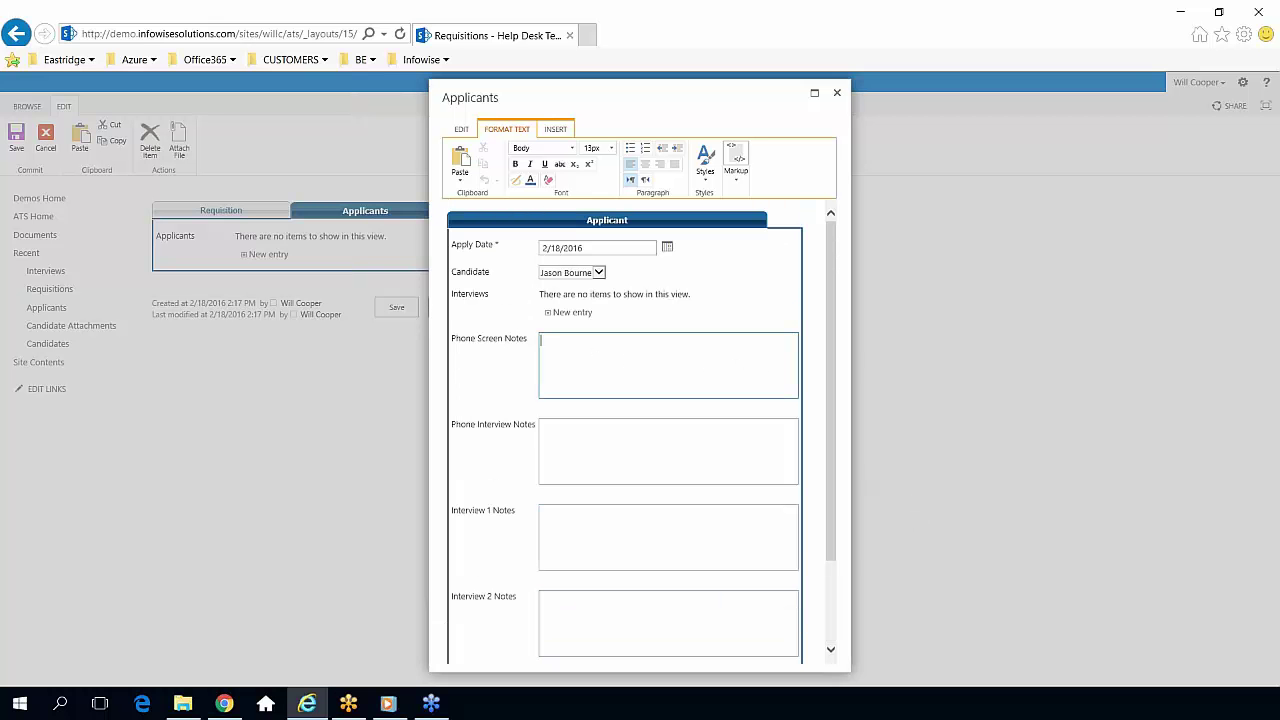
left_click(574, 313)
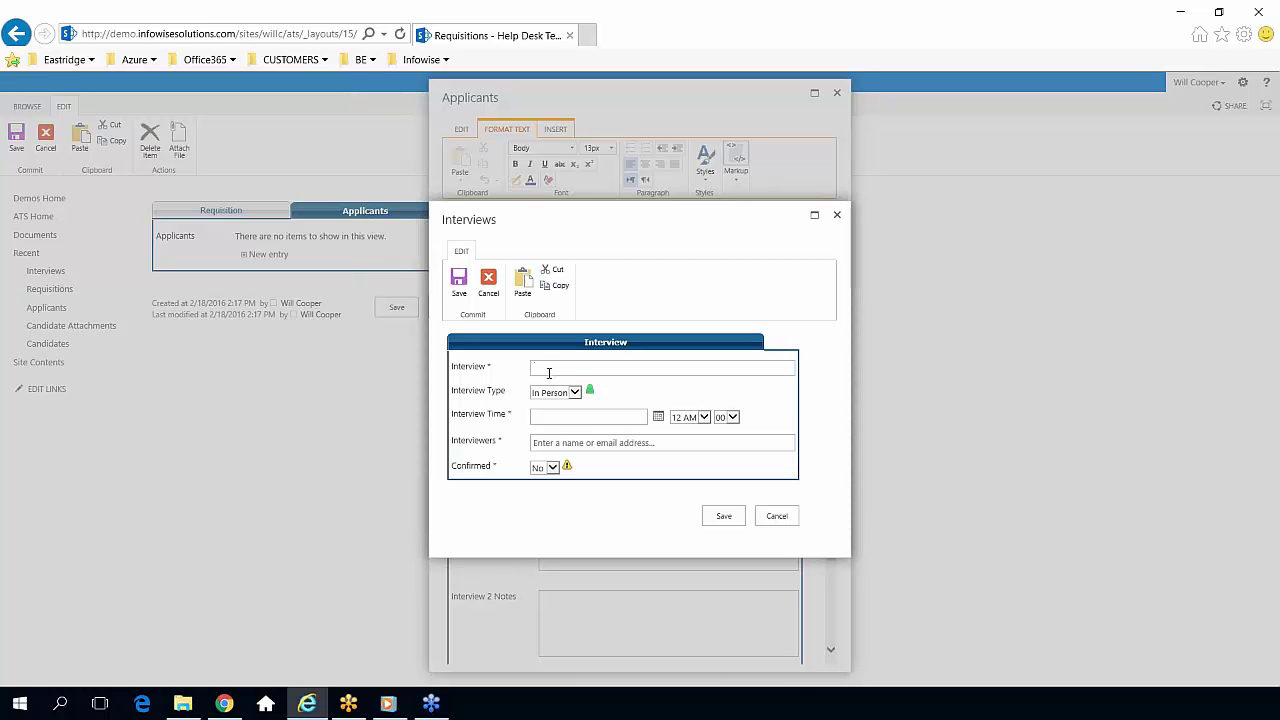
type("First Phone Screen")
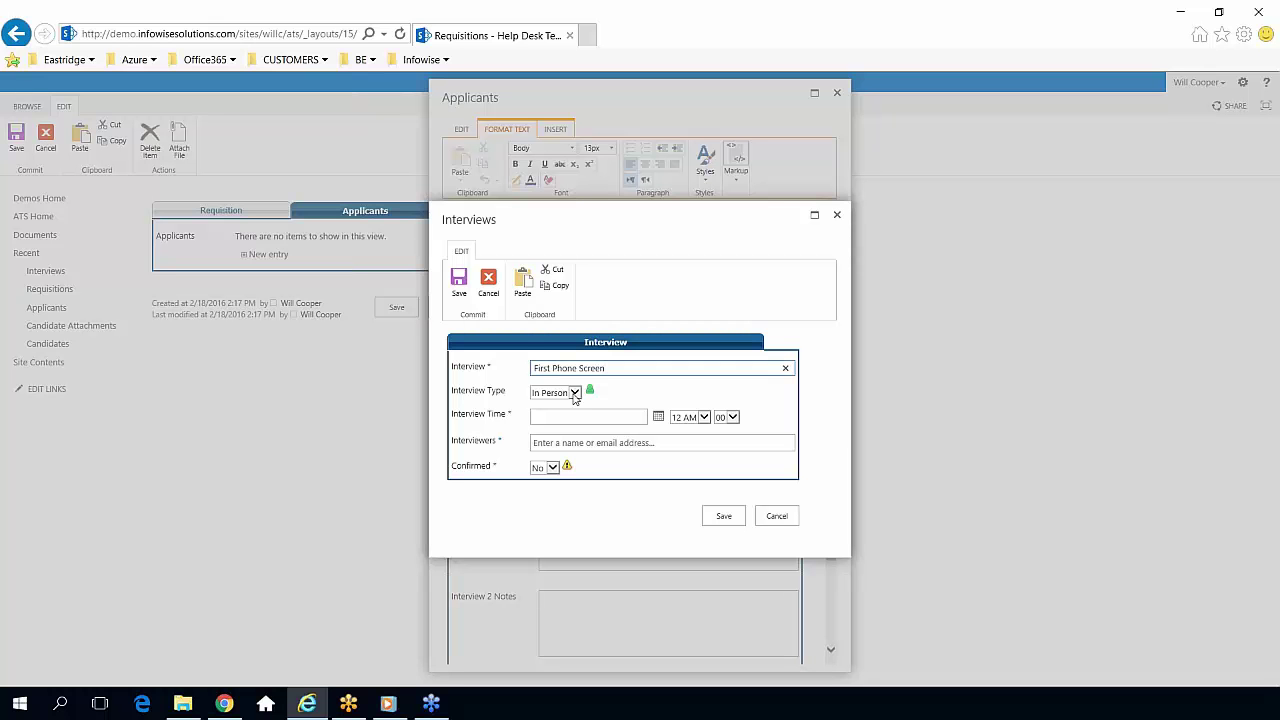
left_click(575, 392)
left_click(562, 378)
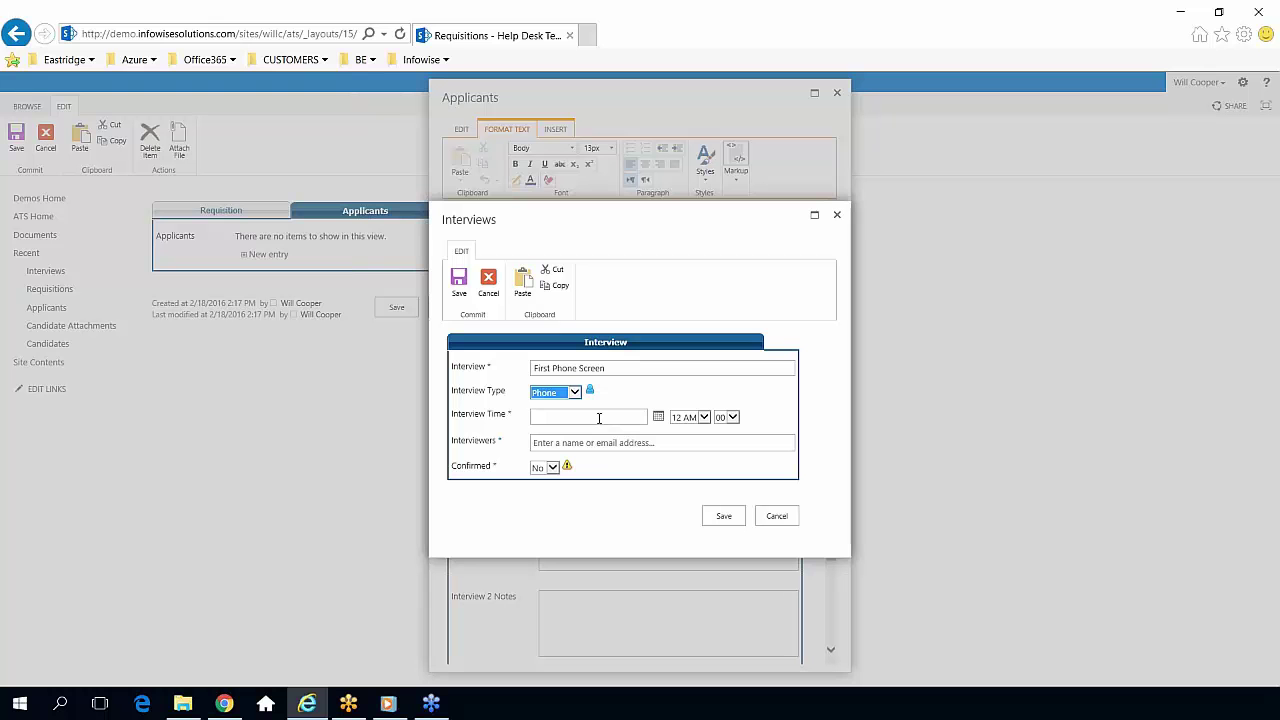
Set the interview date to 2/24/2016 at 9 AM.
left_click(599, 418)
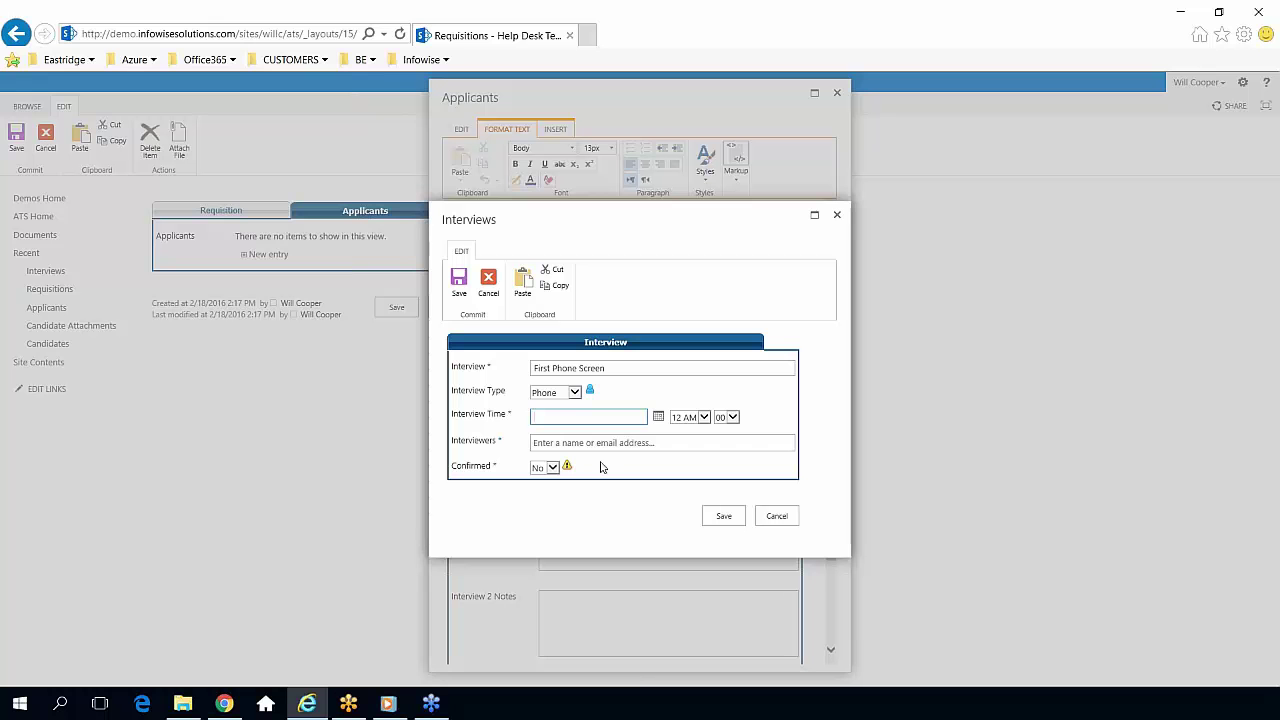
left_click(658, 418)
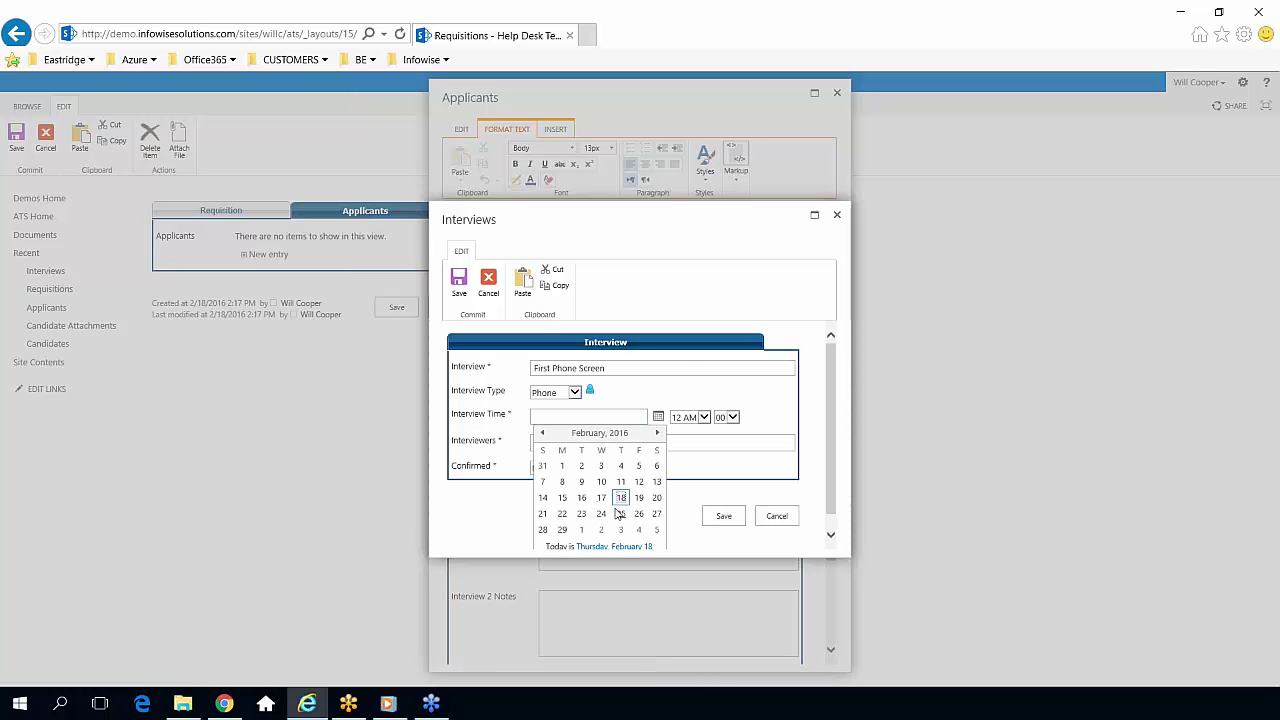
left_click(601, 513)
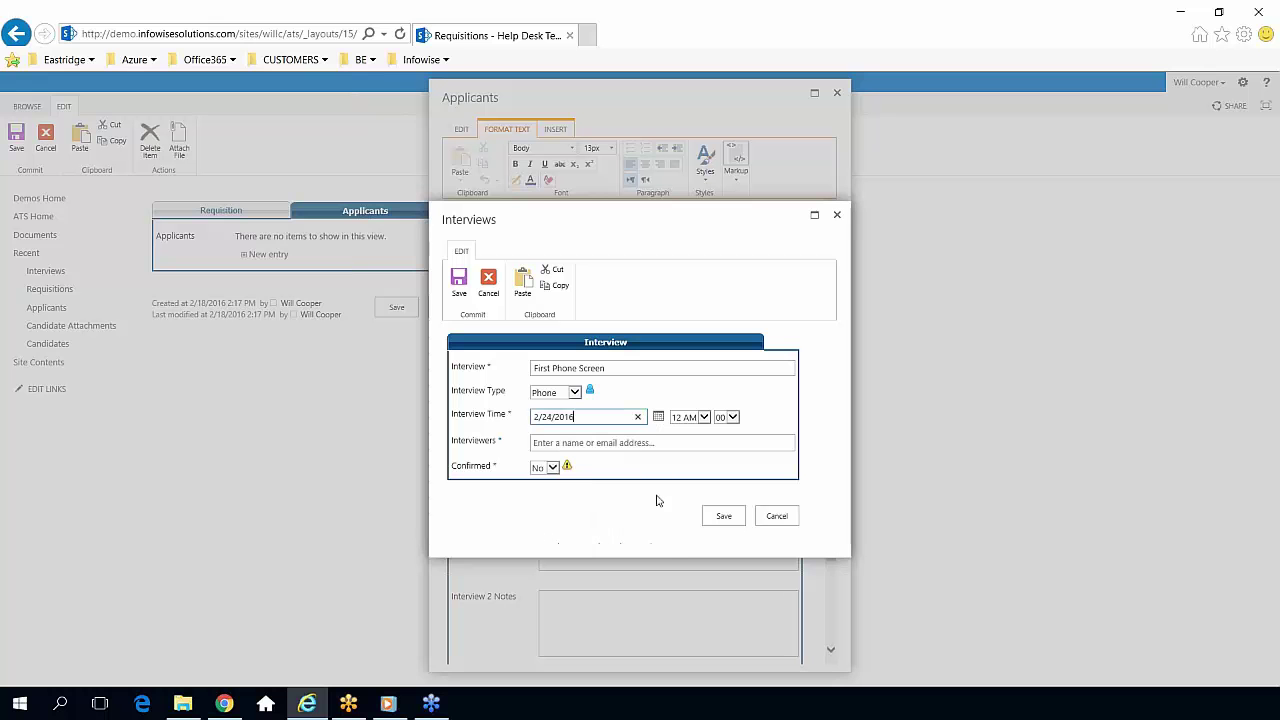
left_click(703, 418)
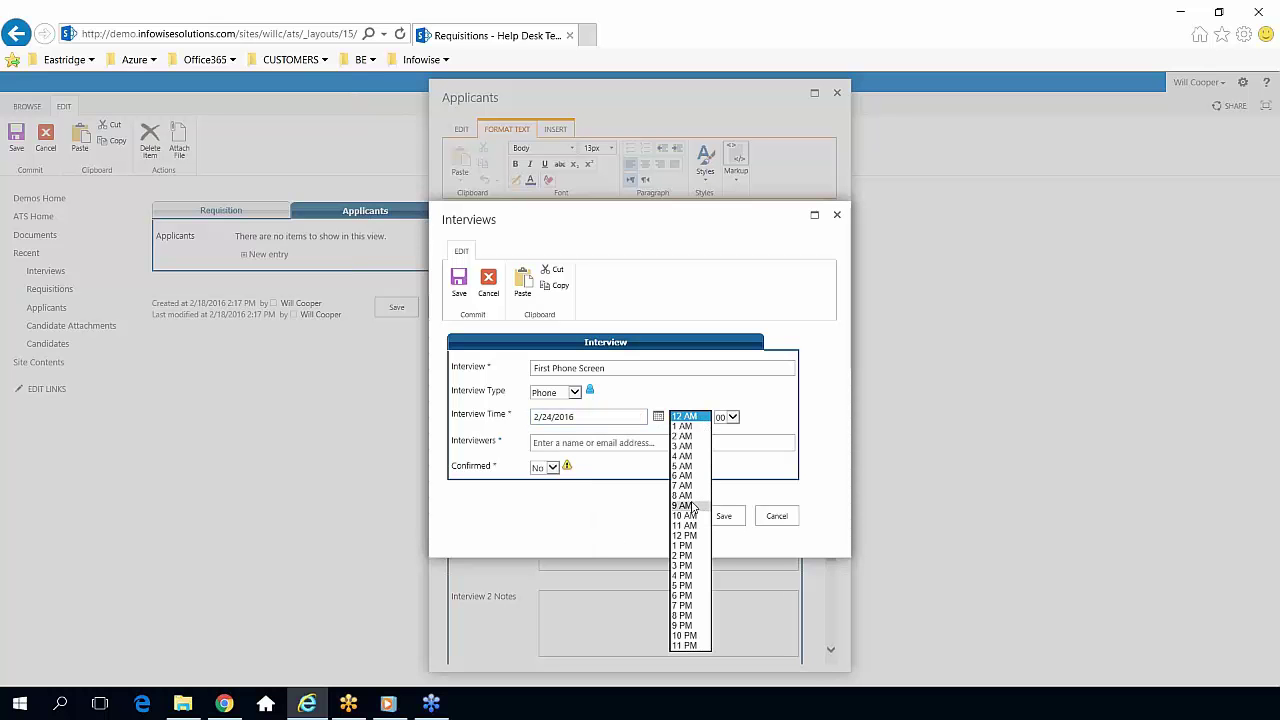
left_click(690, 507)
Add the interviewer, set Confirmed to Yes, and save the interview.
left_click(641, 442)
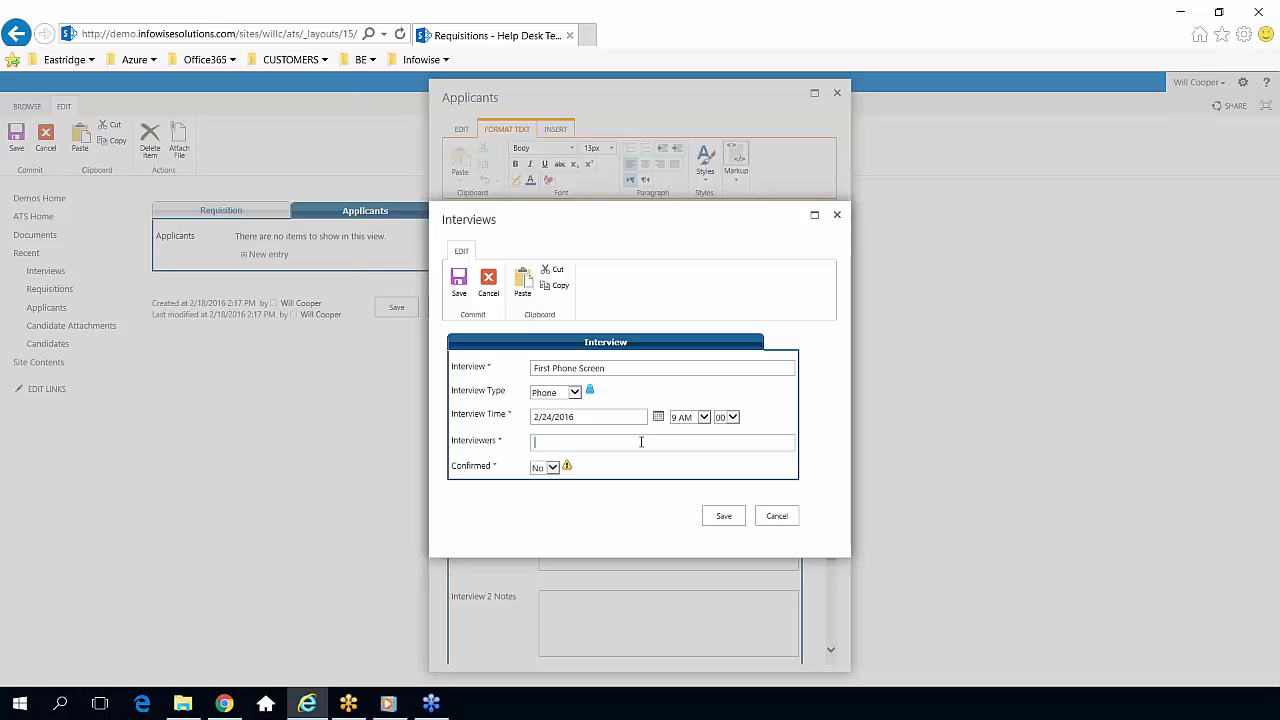
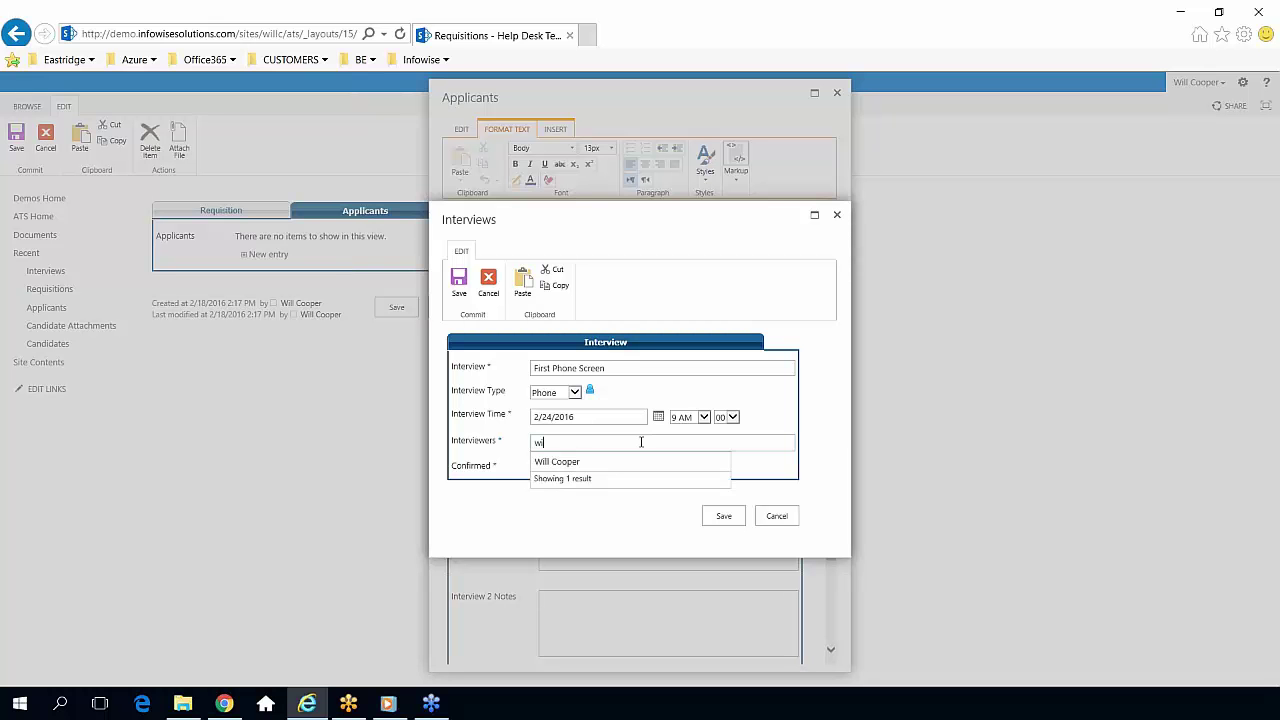
left_click(822, 467)
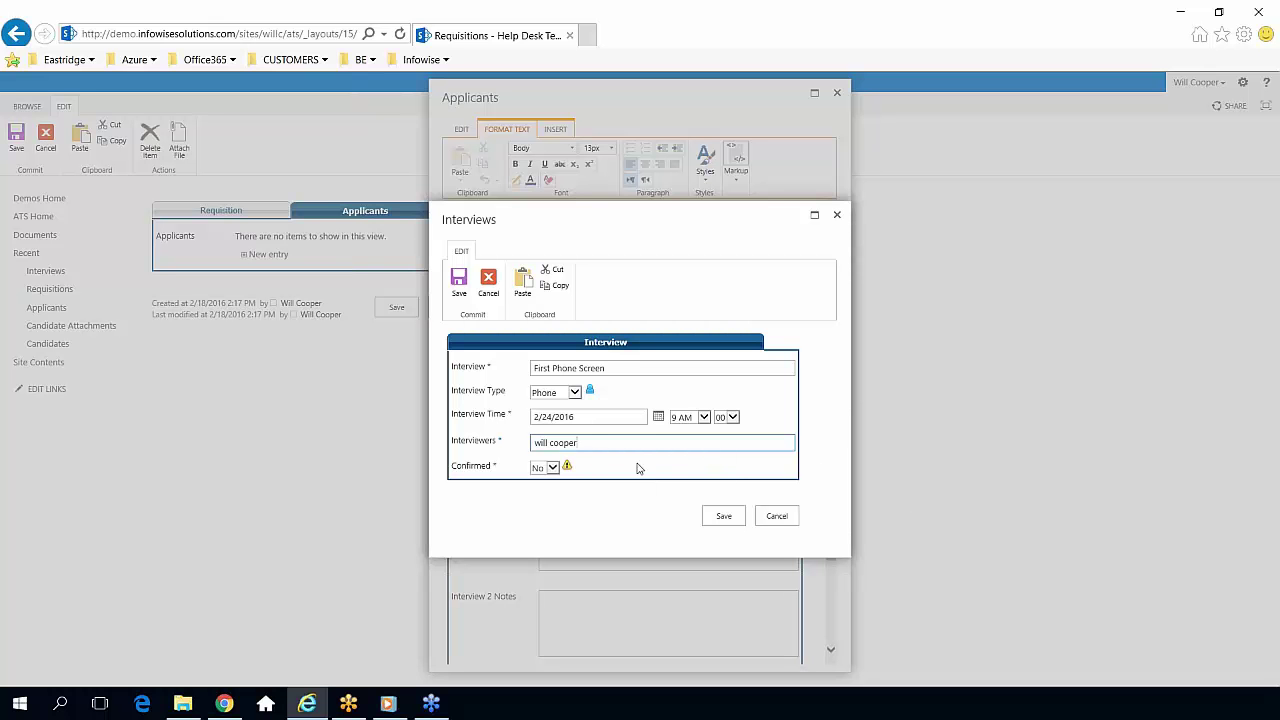
triple_click(468, 463)
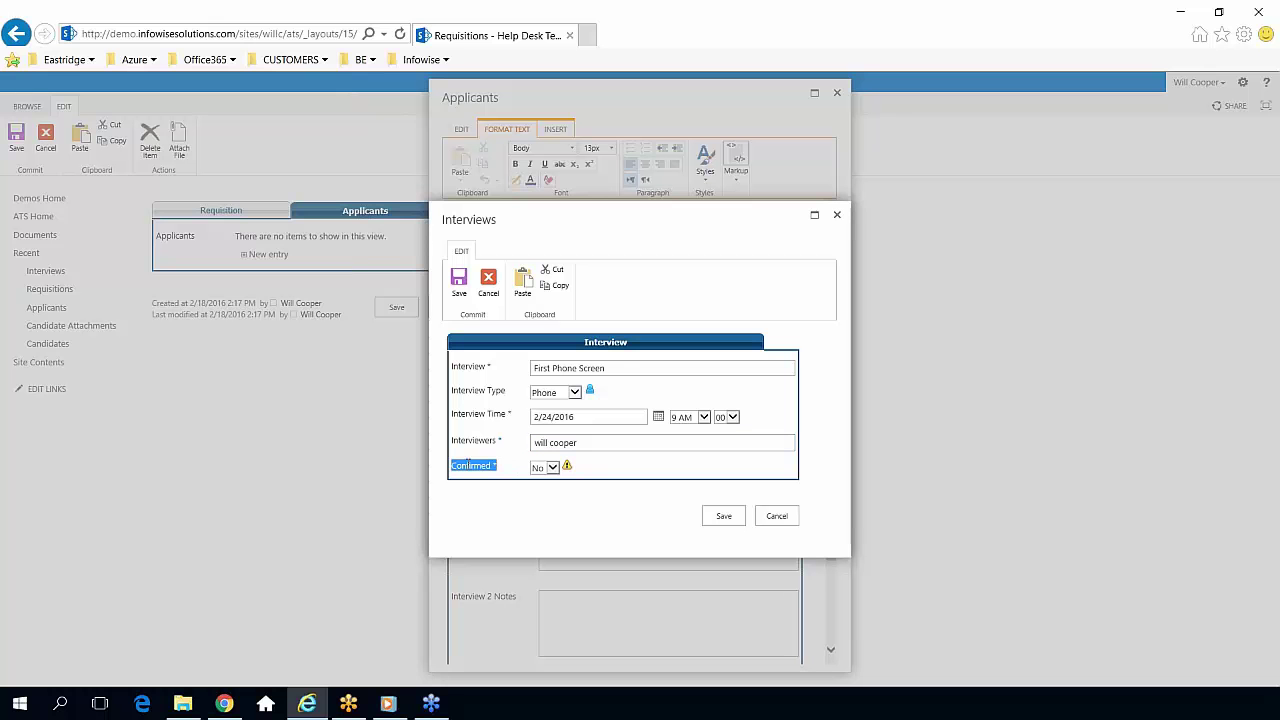
left_click(551, 469)
left_click(545, 477)
left_click(716, 518)
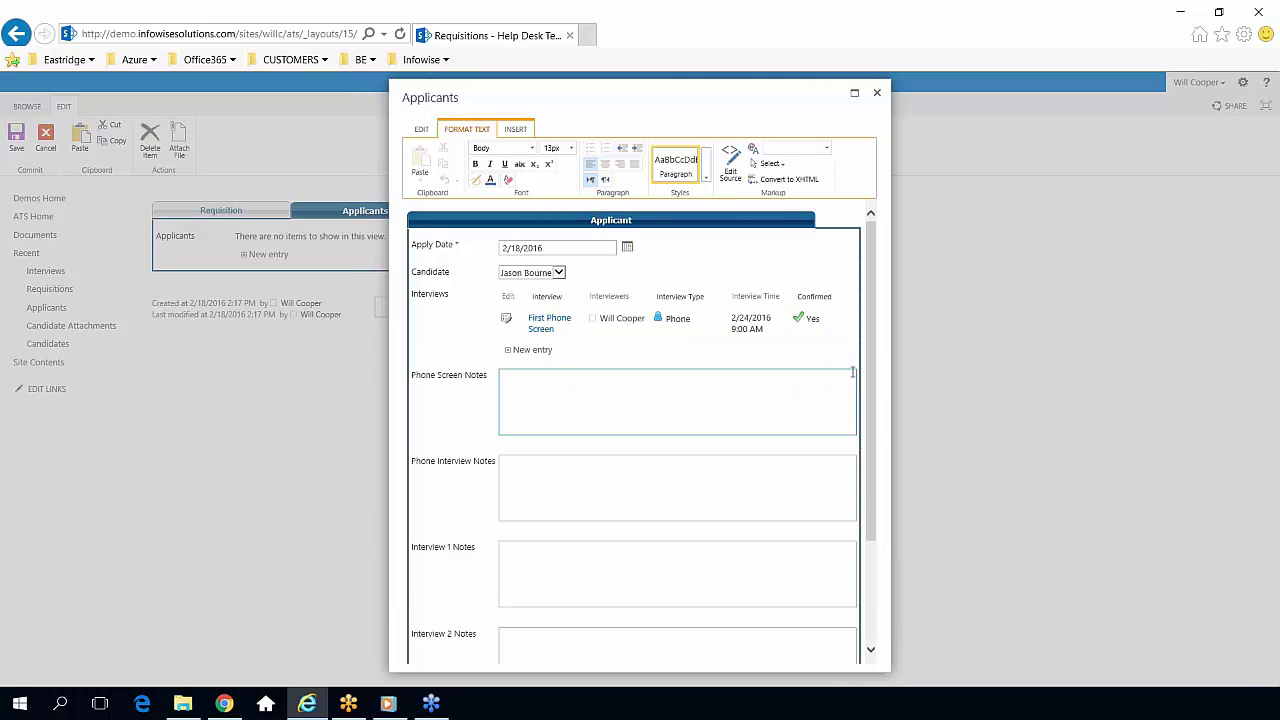
Save the applicant record, then save the Help Desk Technician requisition.
left_click_drag(874, 354, 883, 457)
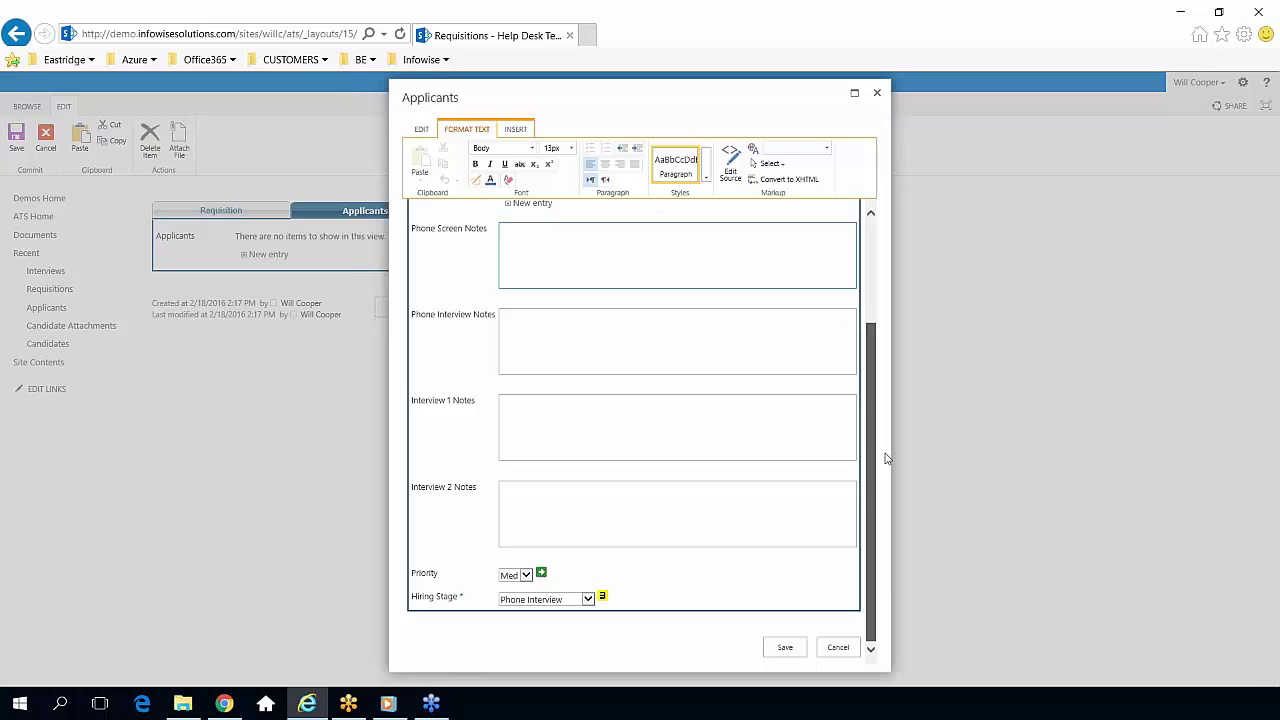
left_click(787, 648)
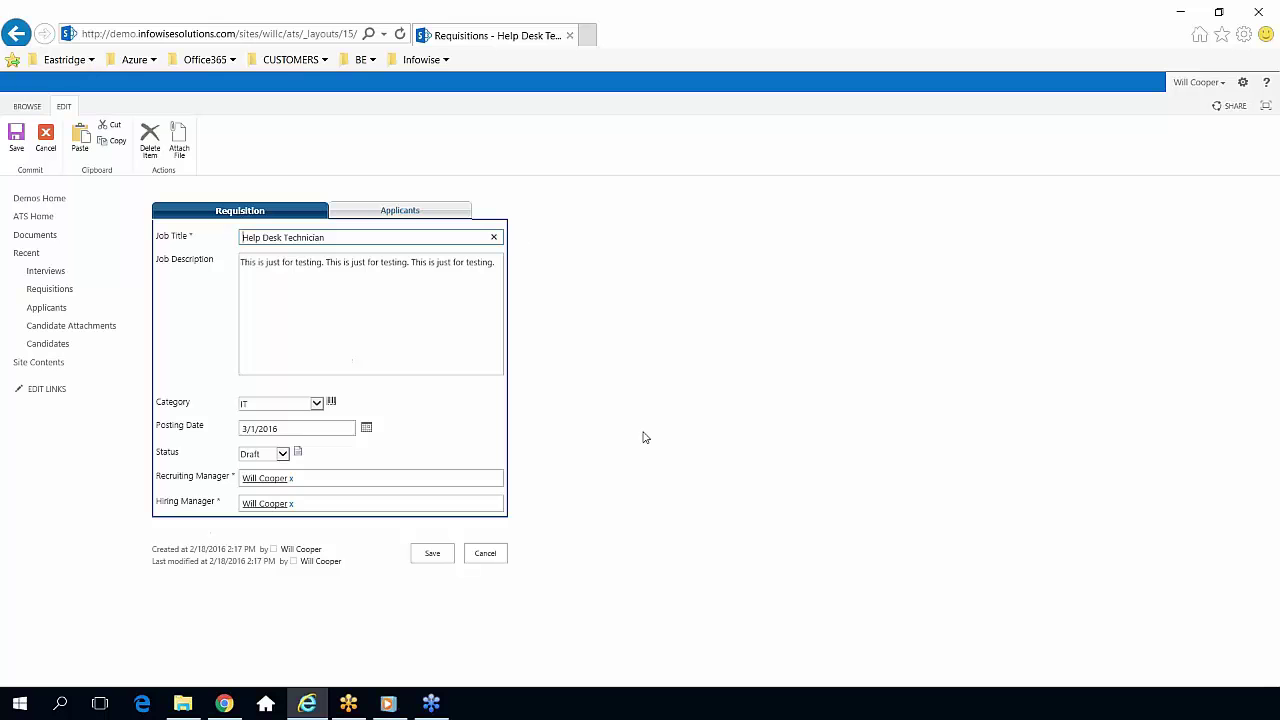
left_click(436, 556)
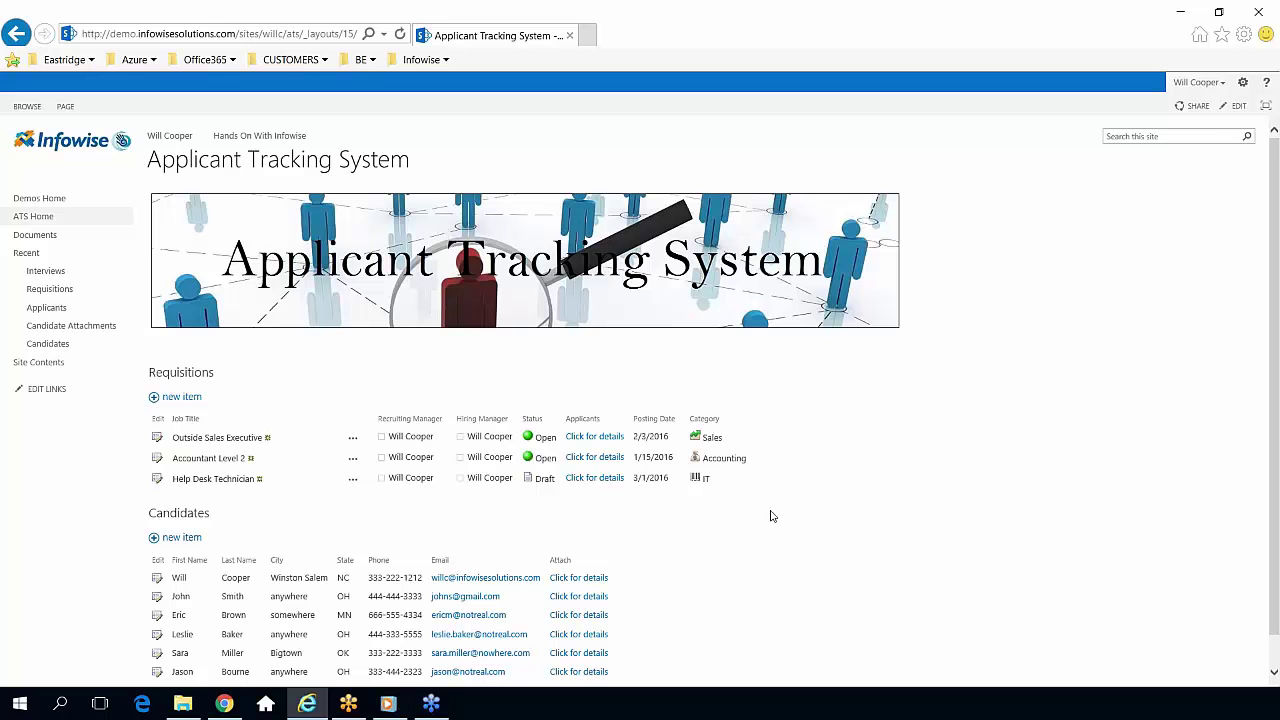
Expand Outside Sales Executive's applicants and reveal the applicant's First phone interview details.
left_click(594, 437)
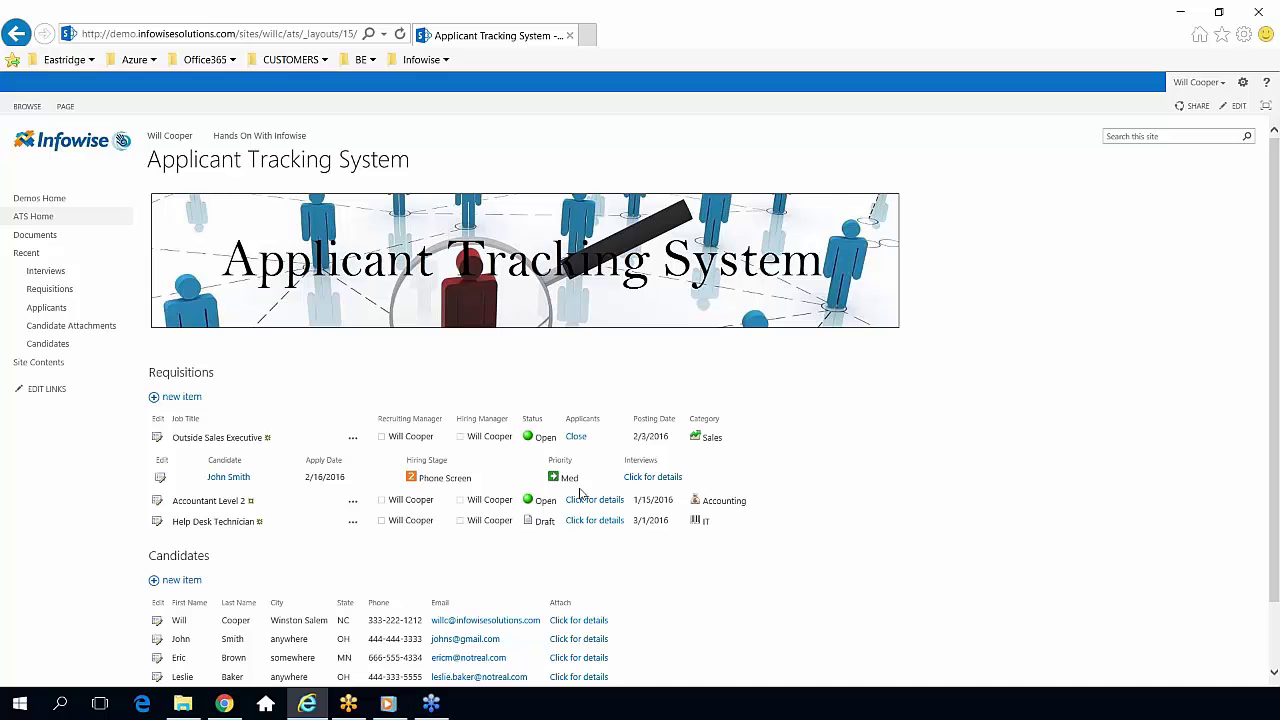
left_click(652, 477)
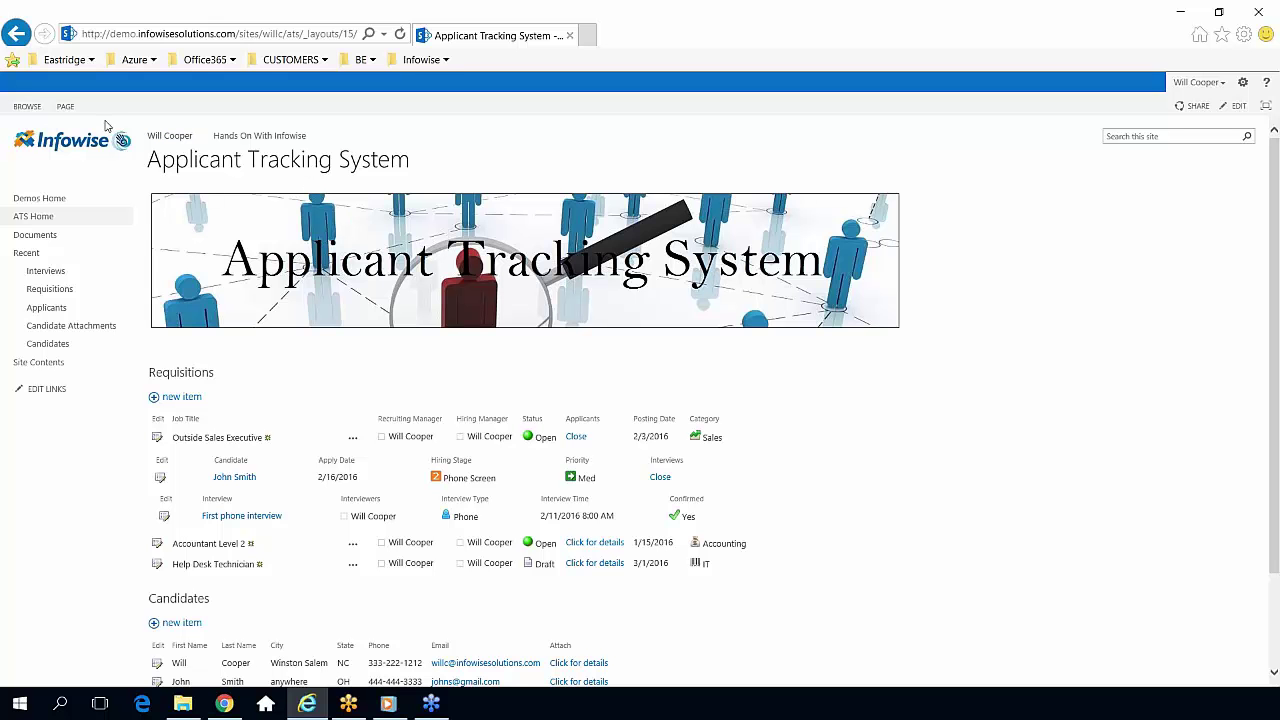
Go from the Requisitions list's form Design page to its Tabs and tab permissions settings.
left_click(167, 377)
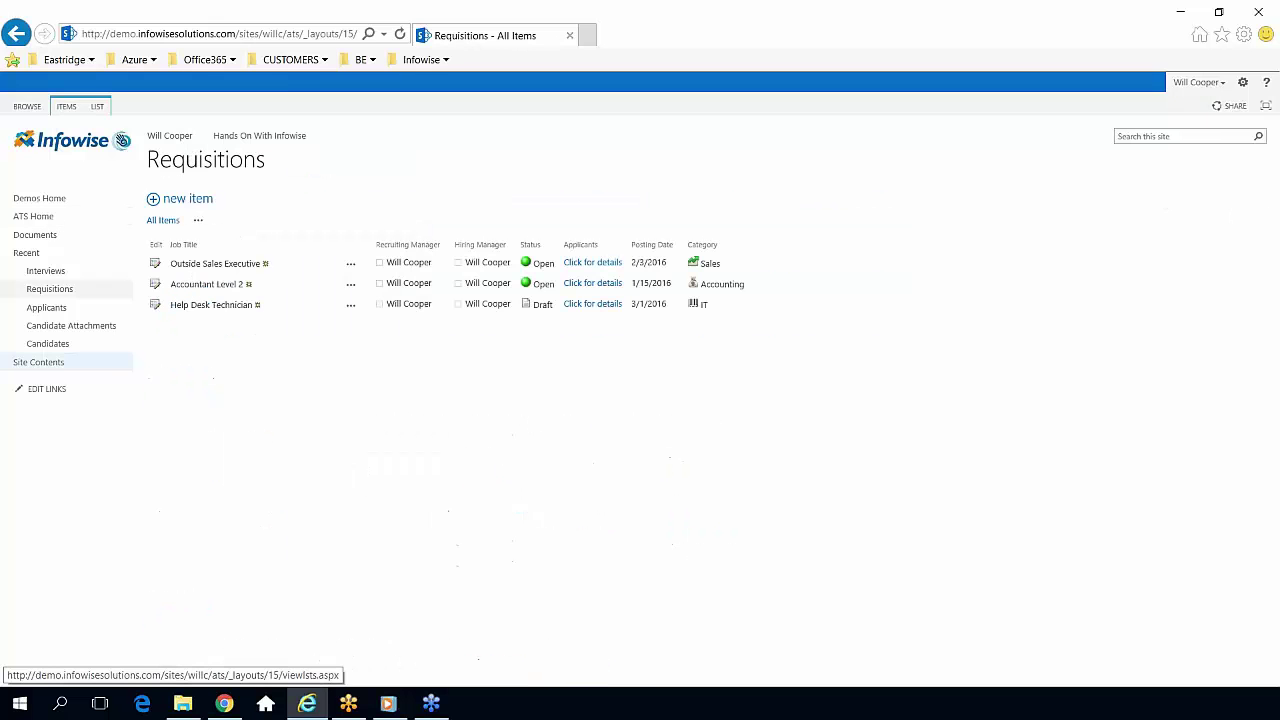
left_click(98, 110)
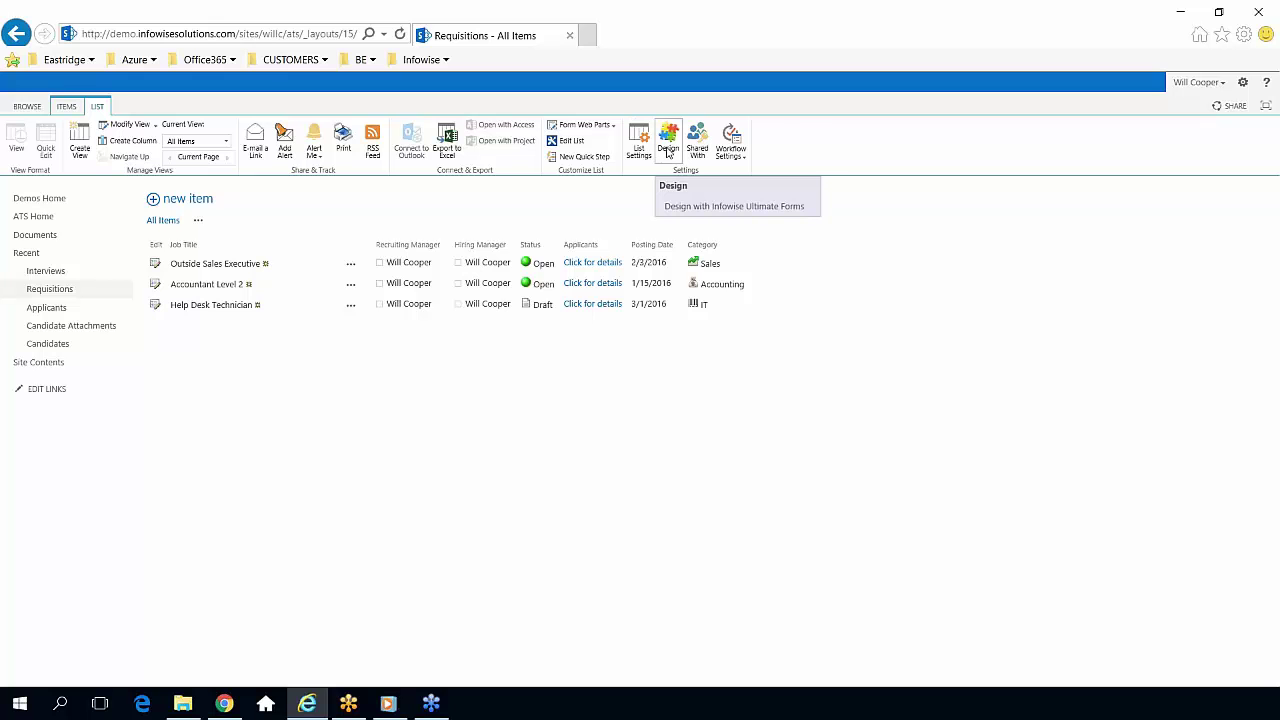
left_click(671, 150)
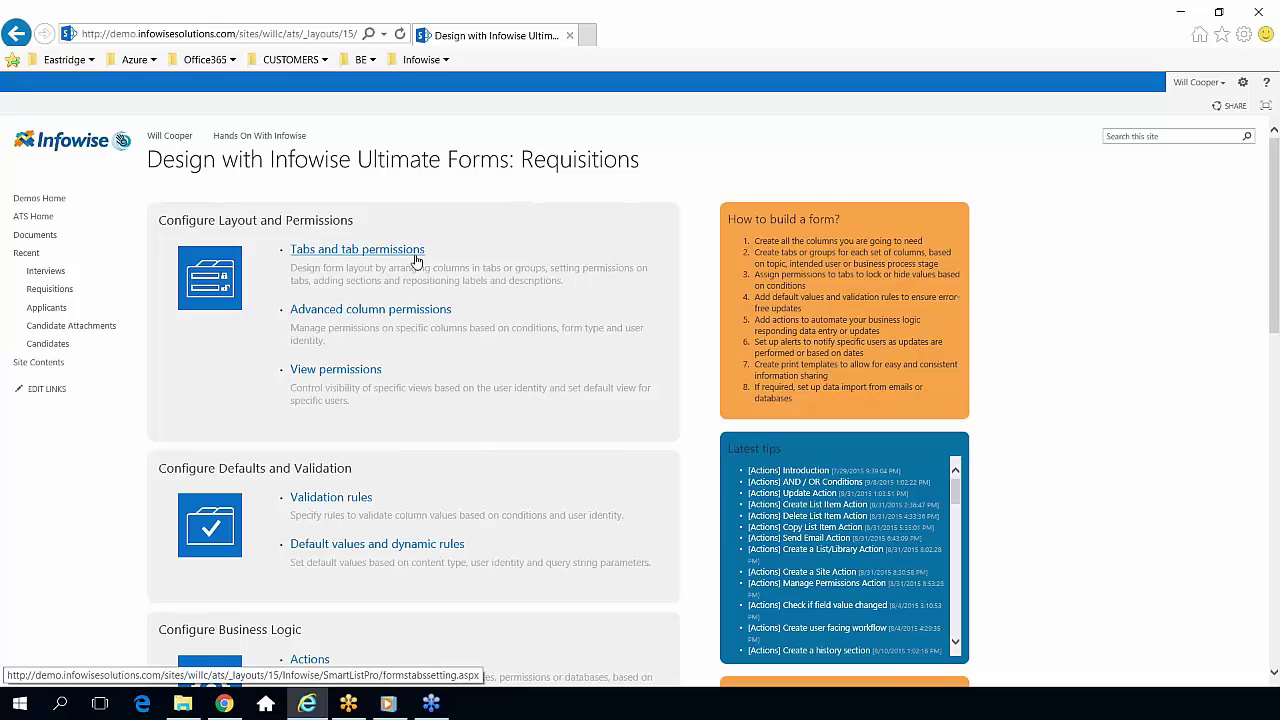
double_click(562, 160)
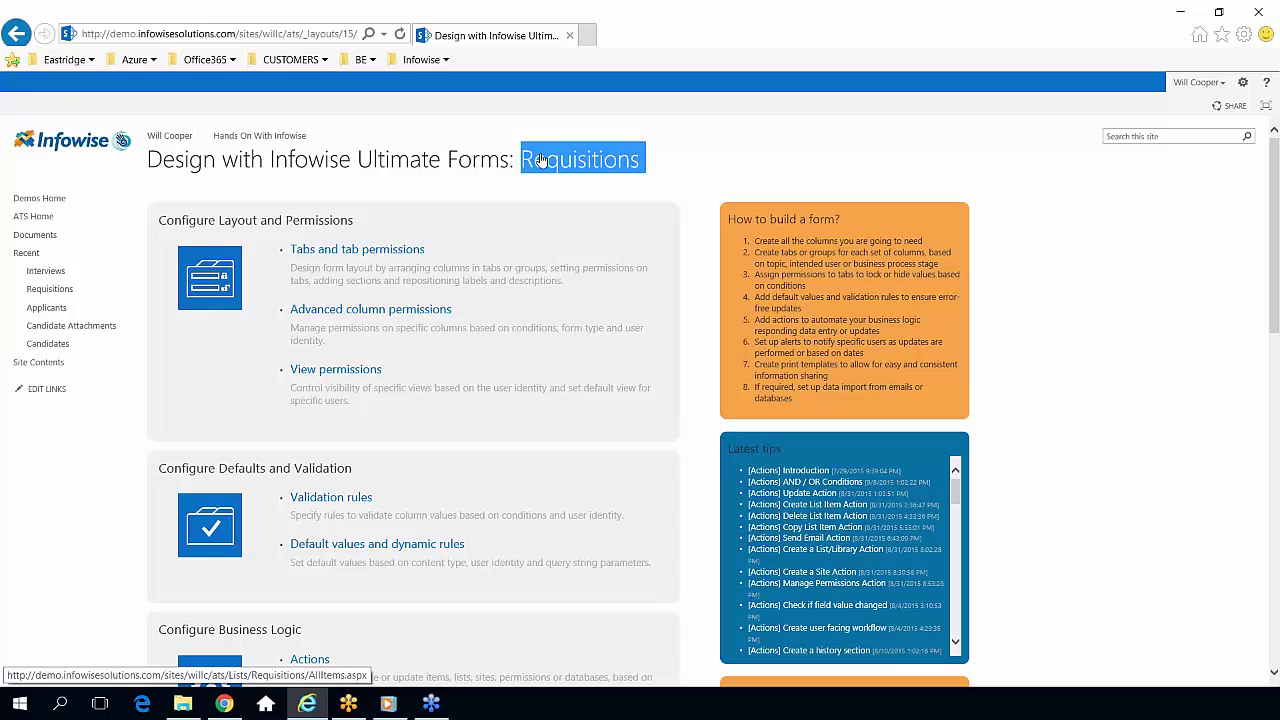
left_click(678, 177)
left_click(382, 251)
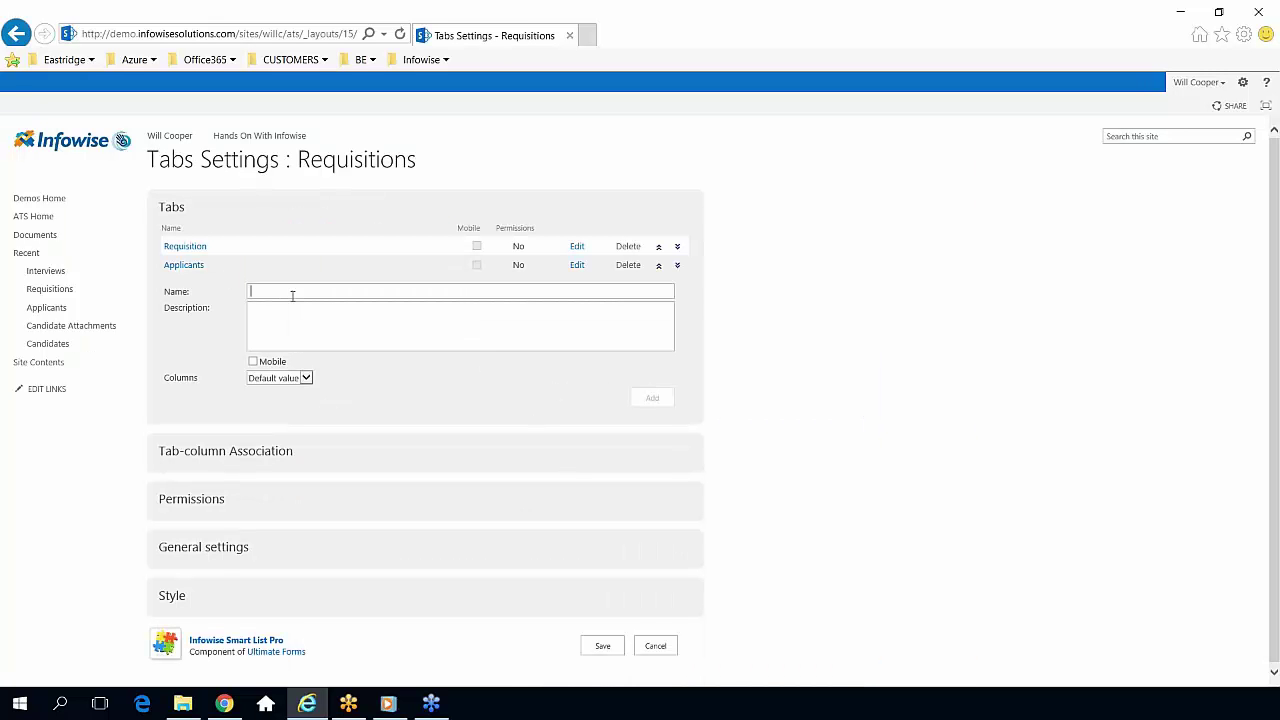
Review the Requisition tab's columns, checking Hiring Manager's position without changing it.
left_click(291, 292)
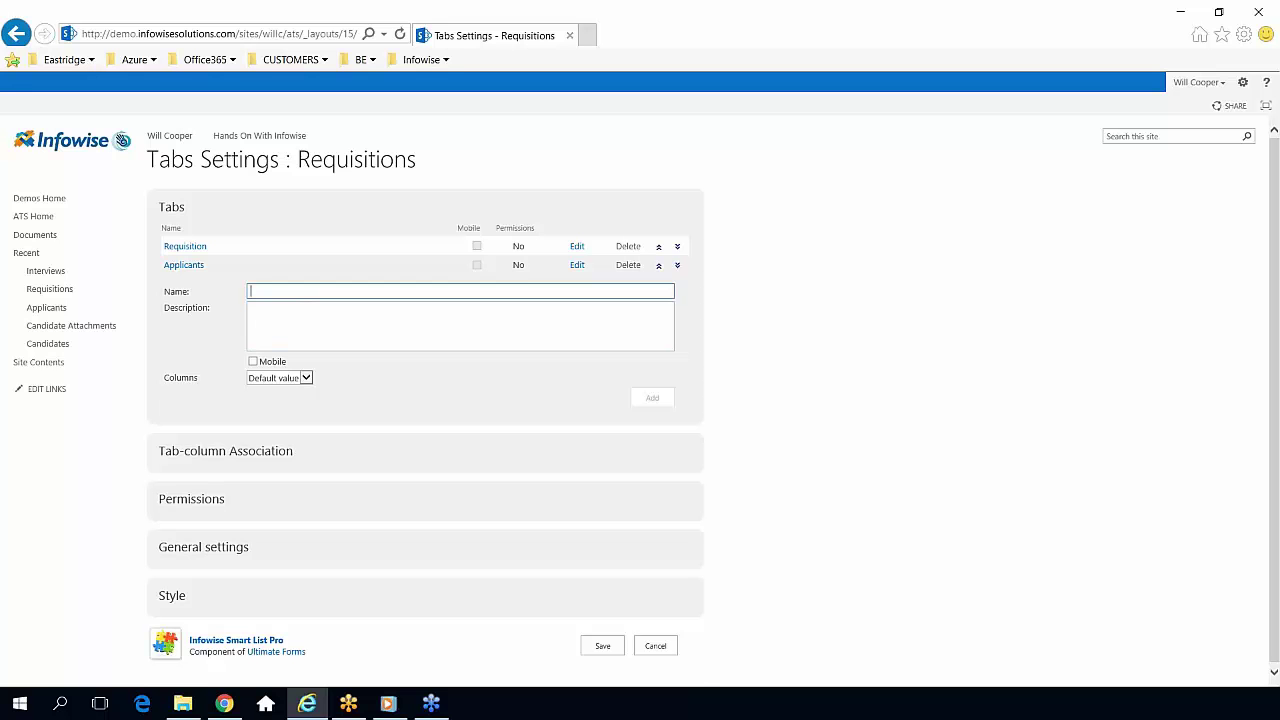
left_click(225, 451)
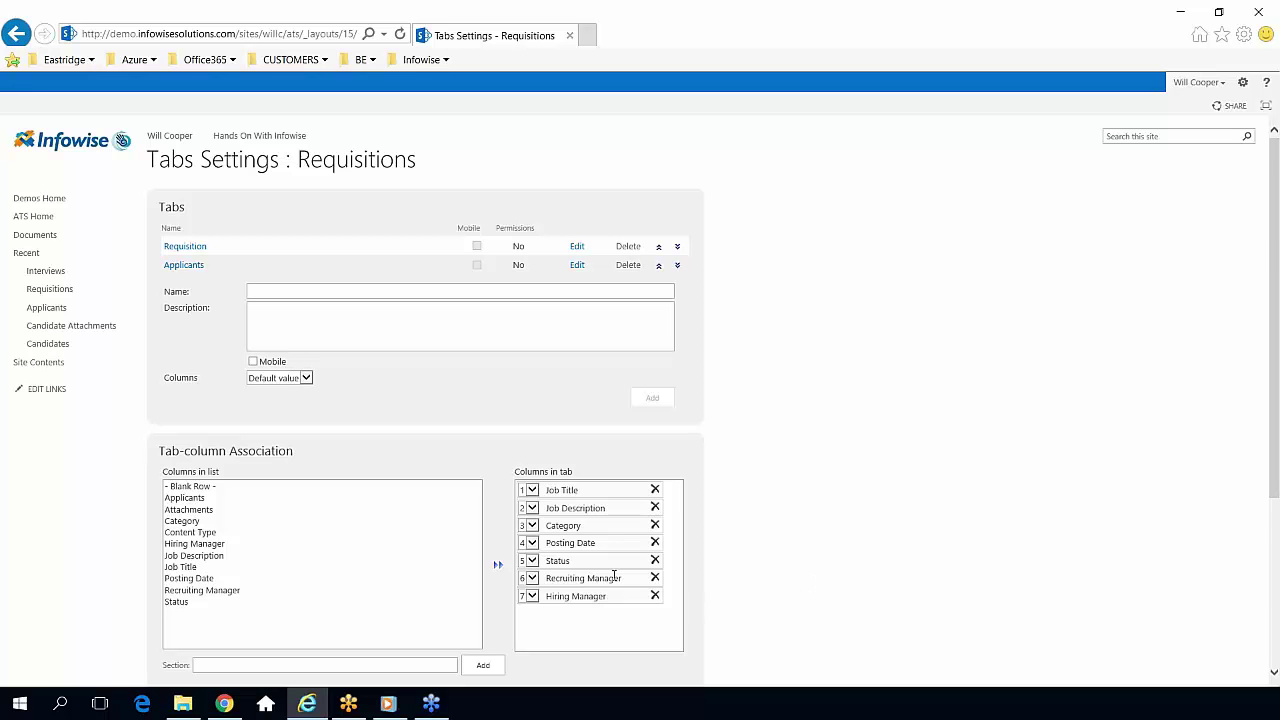
scroll(837, 449, "down", 3)
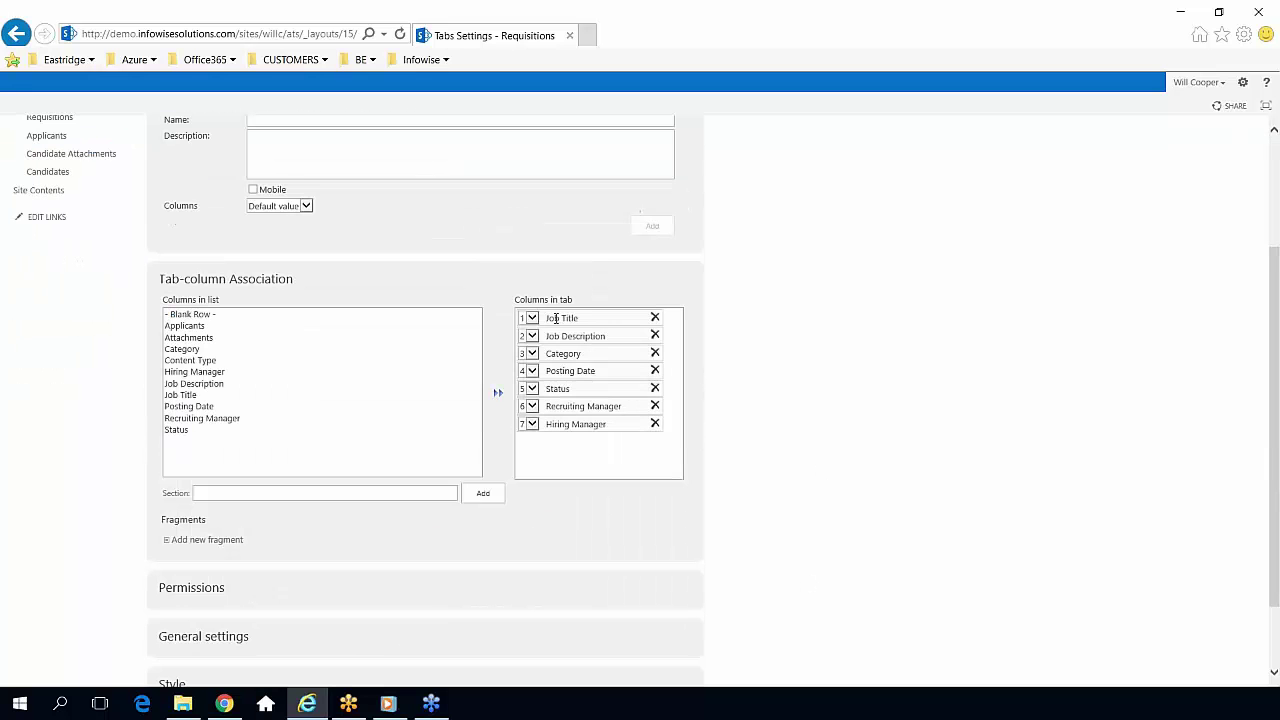
scroll(708, 377, "up", 2)
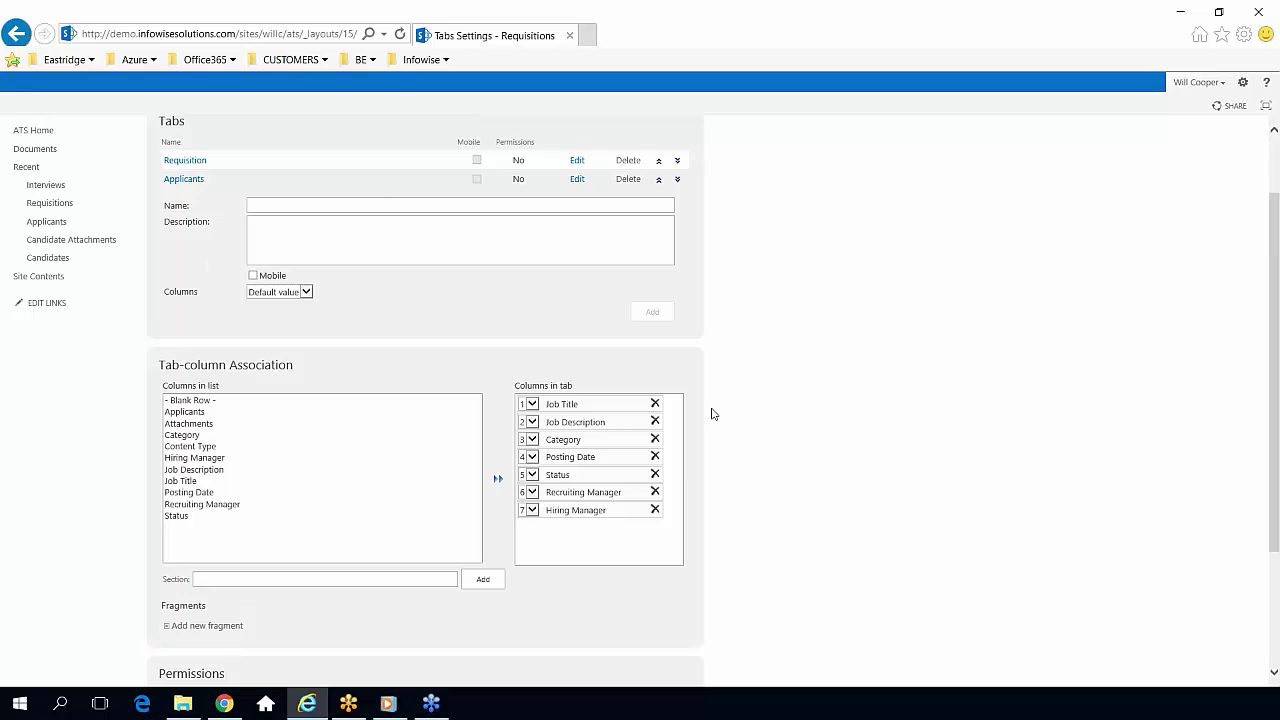
left_click(533, 512)
left_click(798, 534)
scroll(529, 406, "up", 2)
Review the columns assigned to the Applicants tab.
left_click(185, 266)
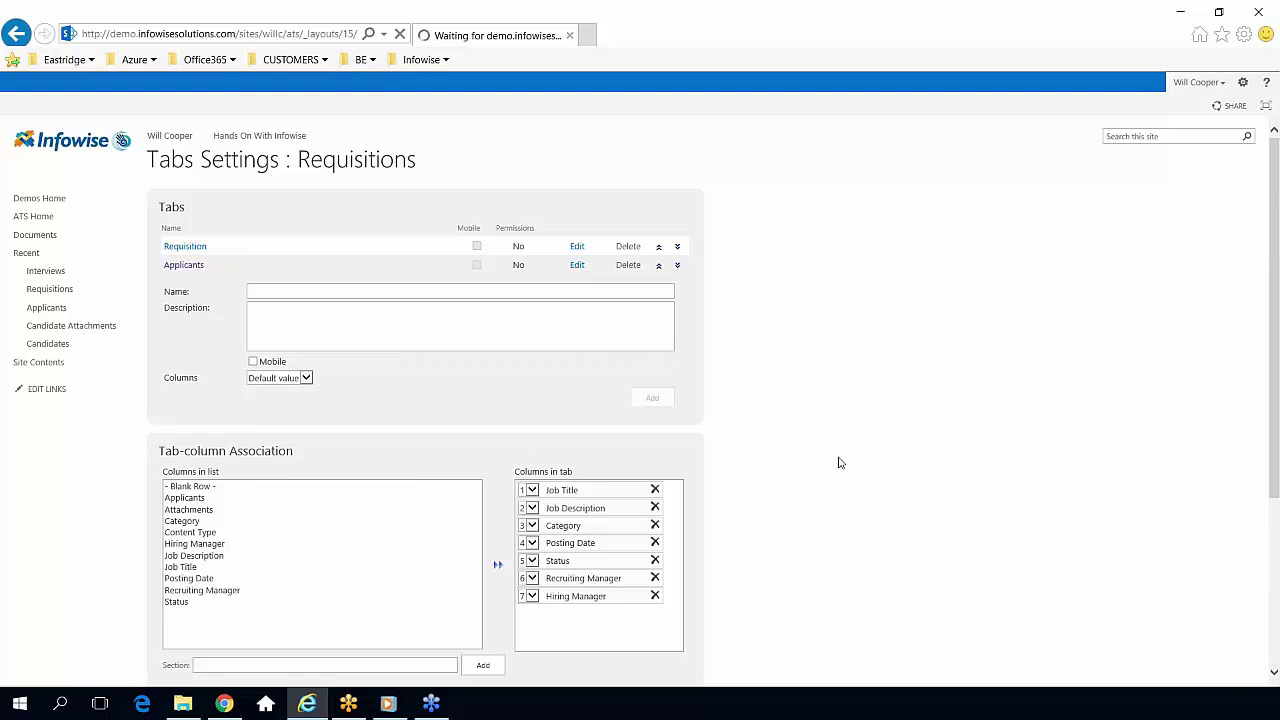
scroll(838, 459, "down", 1)
scroll(837, 459, "up", 1)
scroll(491, 363, "down", 3)
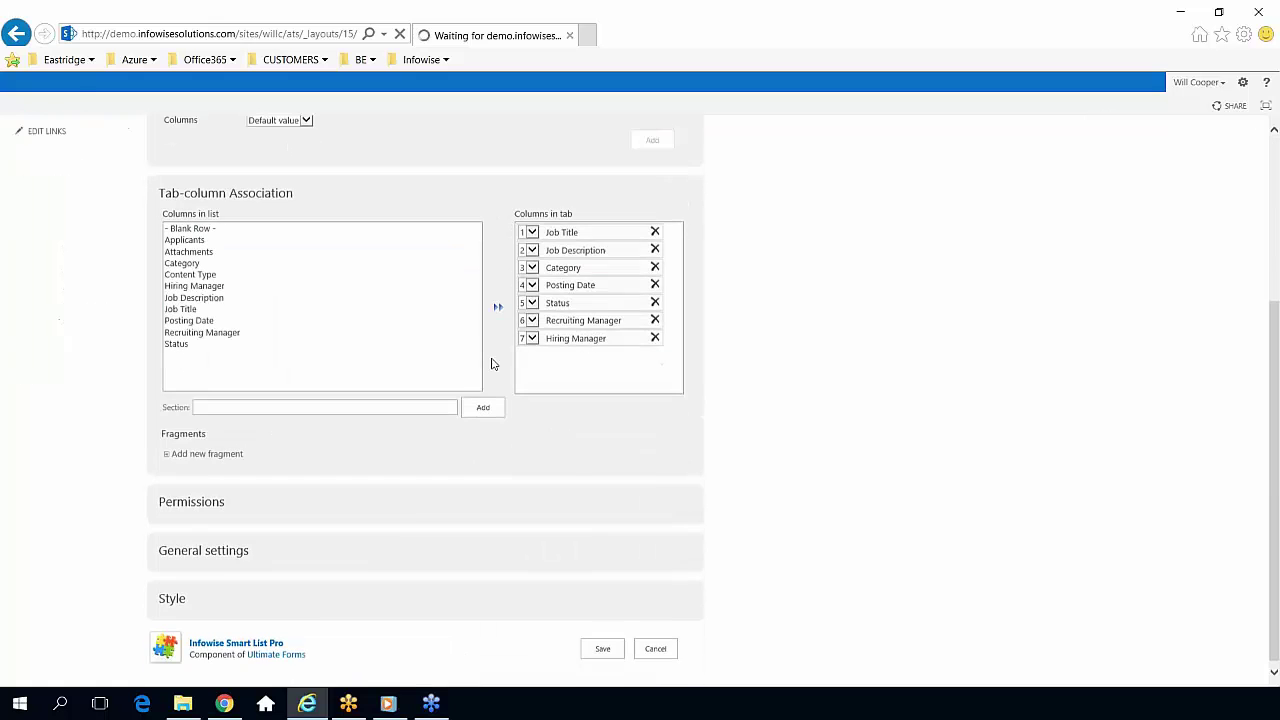
scroll(575, 462, "up", 2)
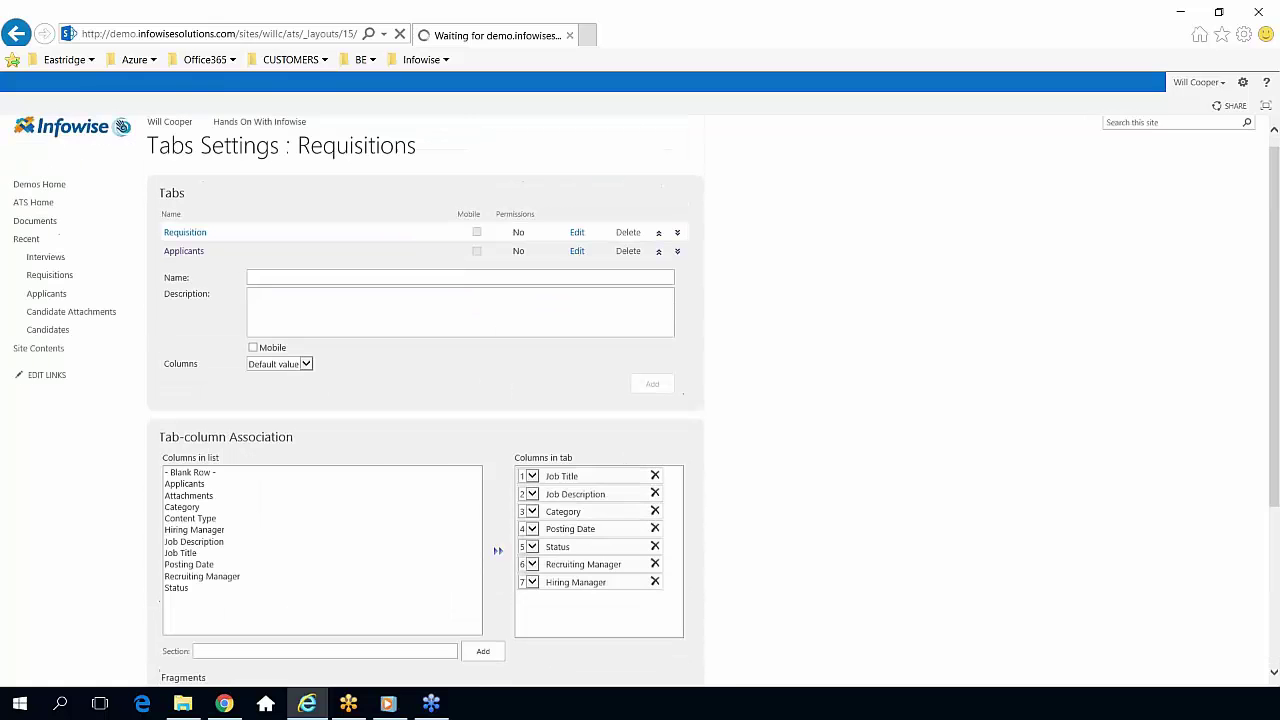
scroll(547, 451, "down", 1)
scroll(547, 451, "down", 1)
scroll(547, 451, "up", 2)
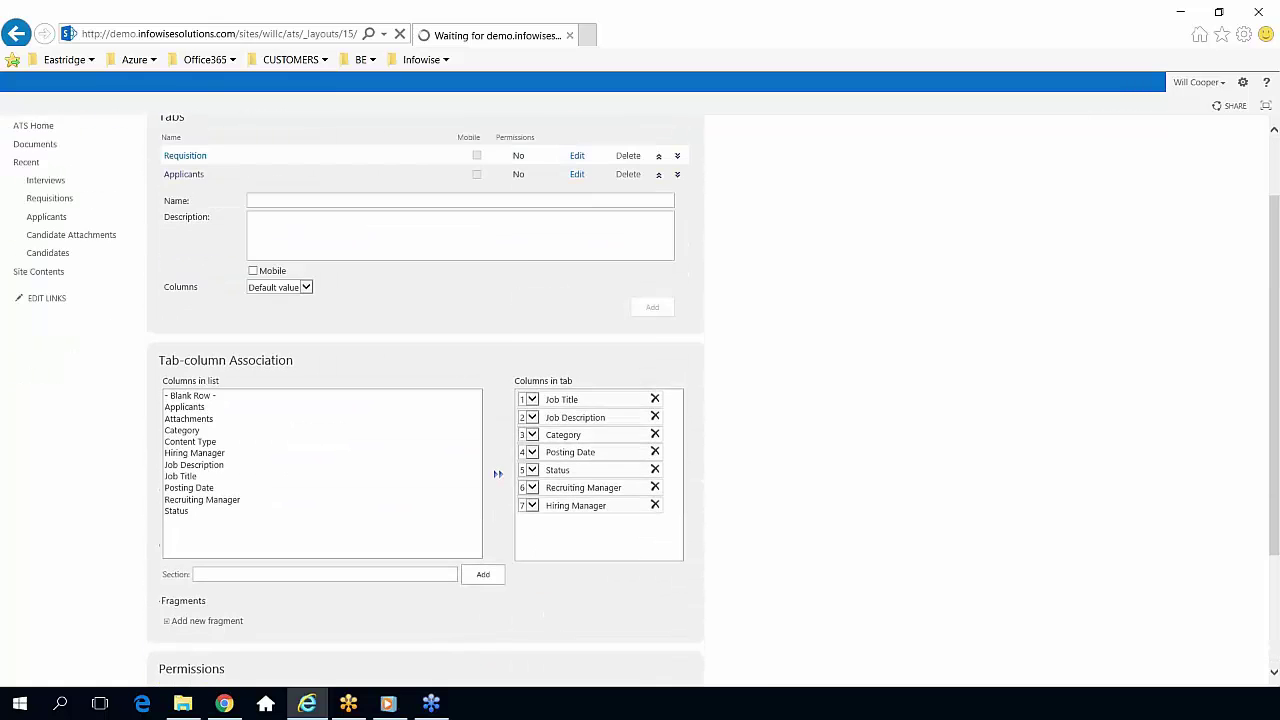
scroll(670, 595, "down", 2)
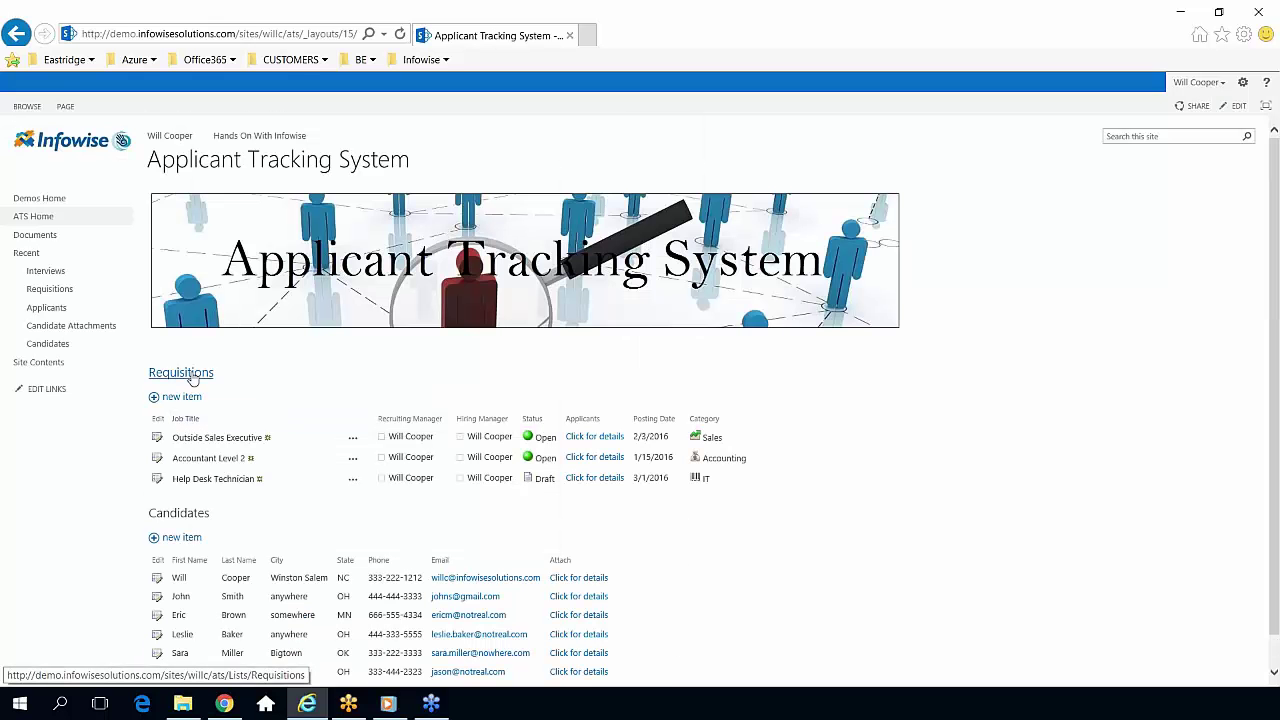
Start an Add Alert on the Requisitions list and expand its Mail Templates section.
left_click(191, 374)
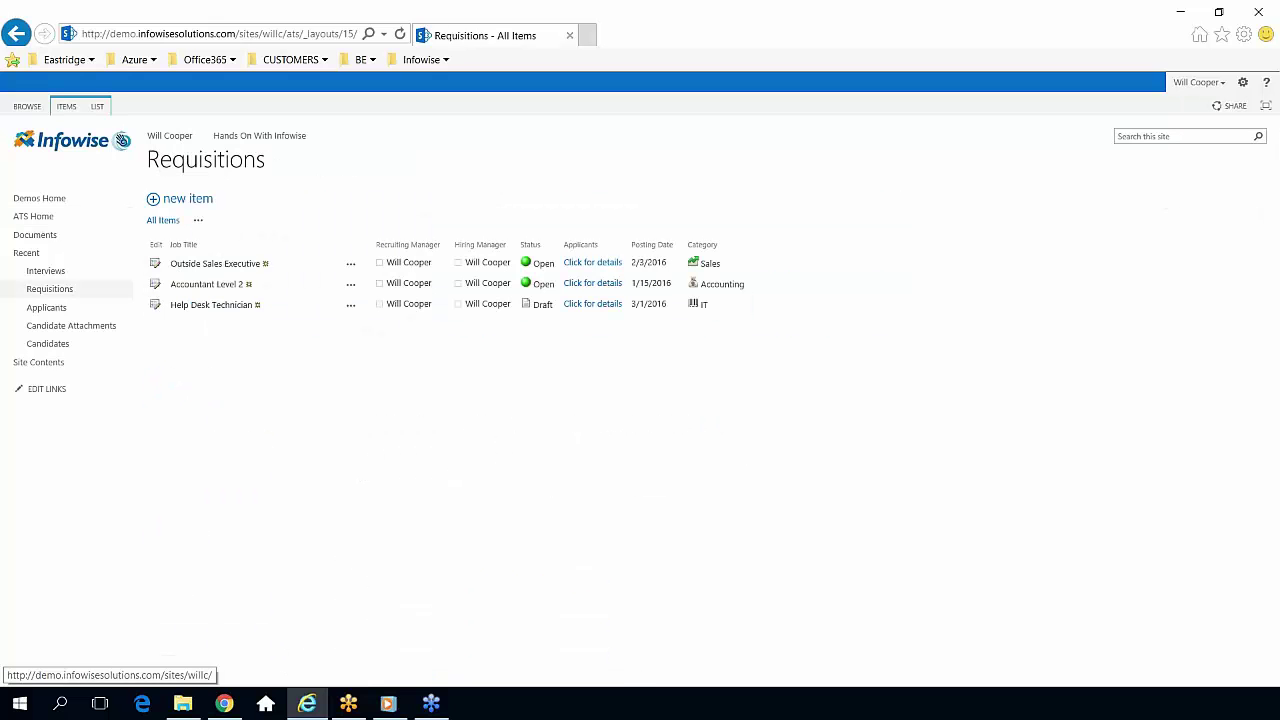
left_click(97, 106)
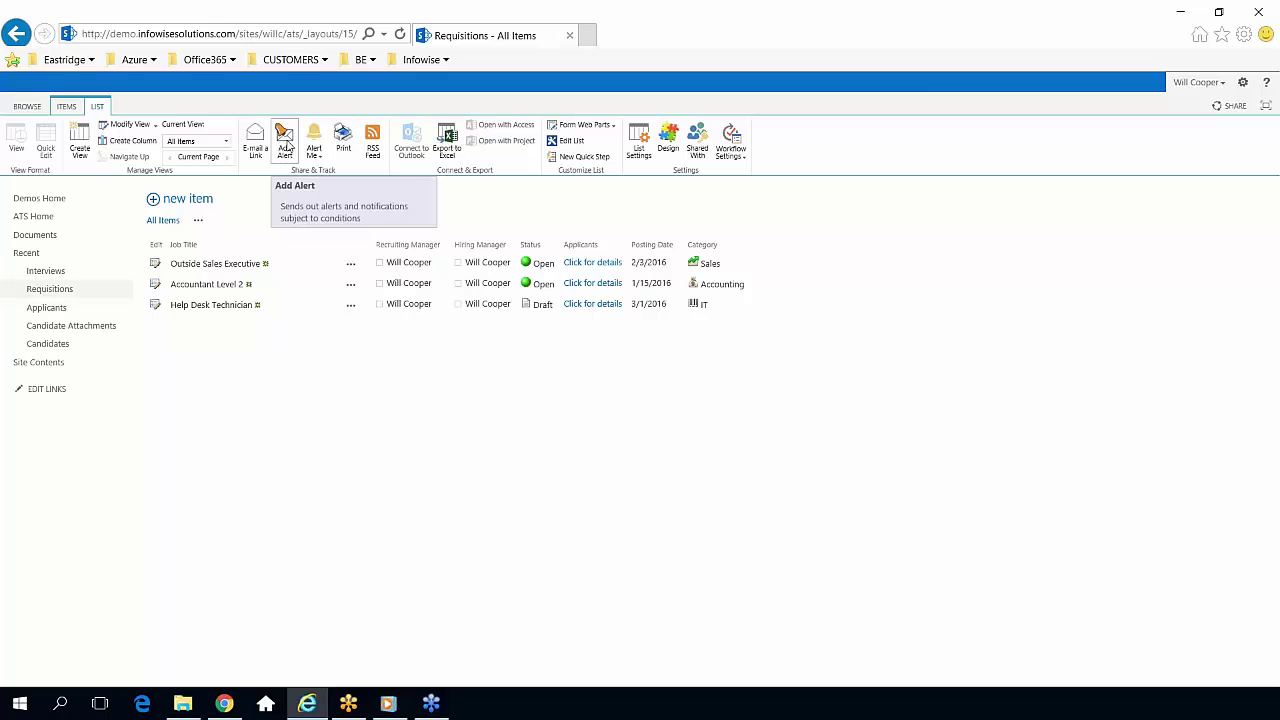
left_click(285, 146)
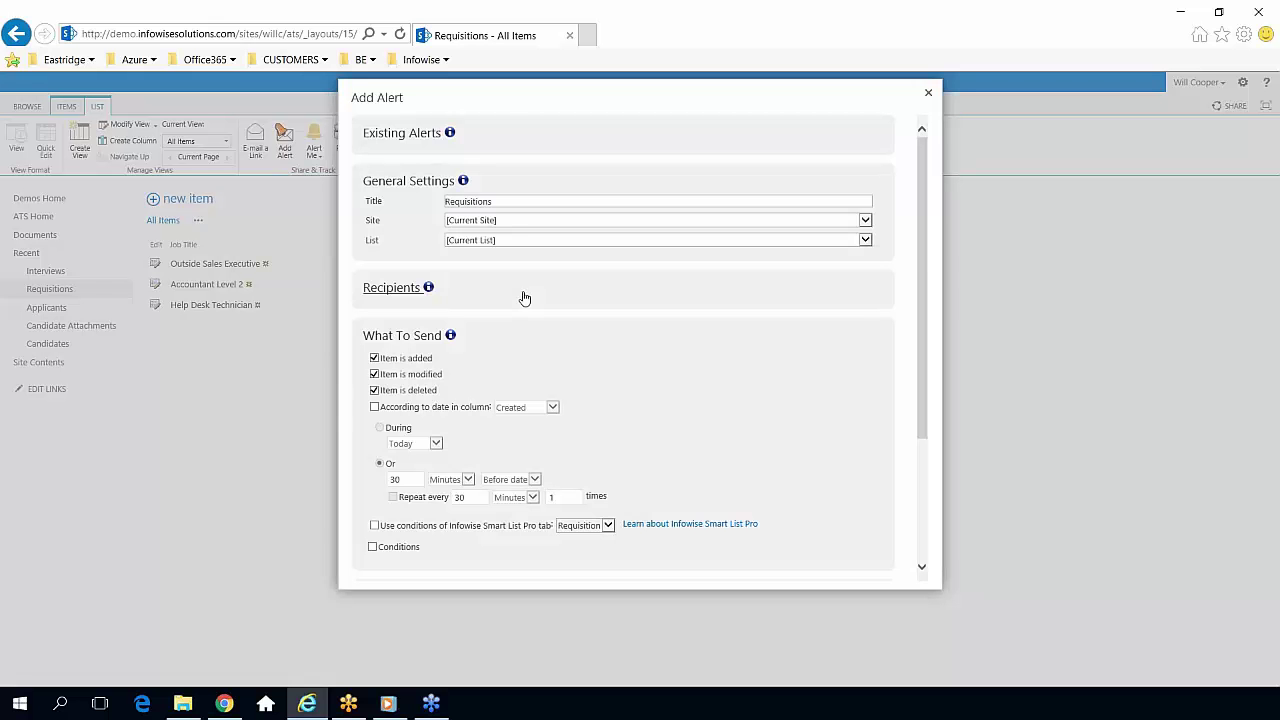
left_click_drag(925, 271, 932, 427)
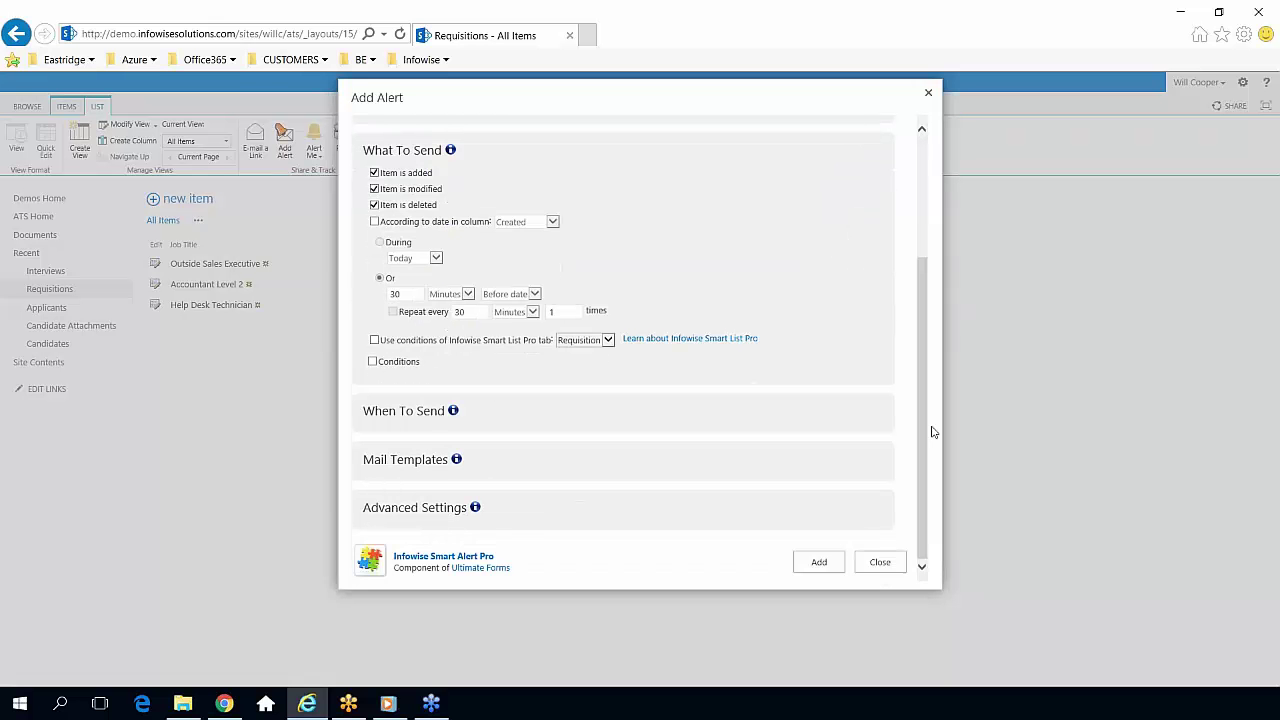
left_click(420, 462)
scroll(689, 406, "down", 2)
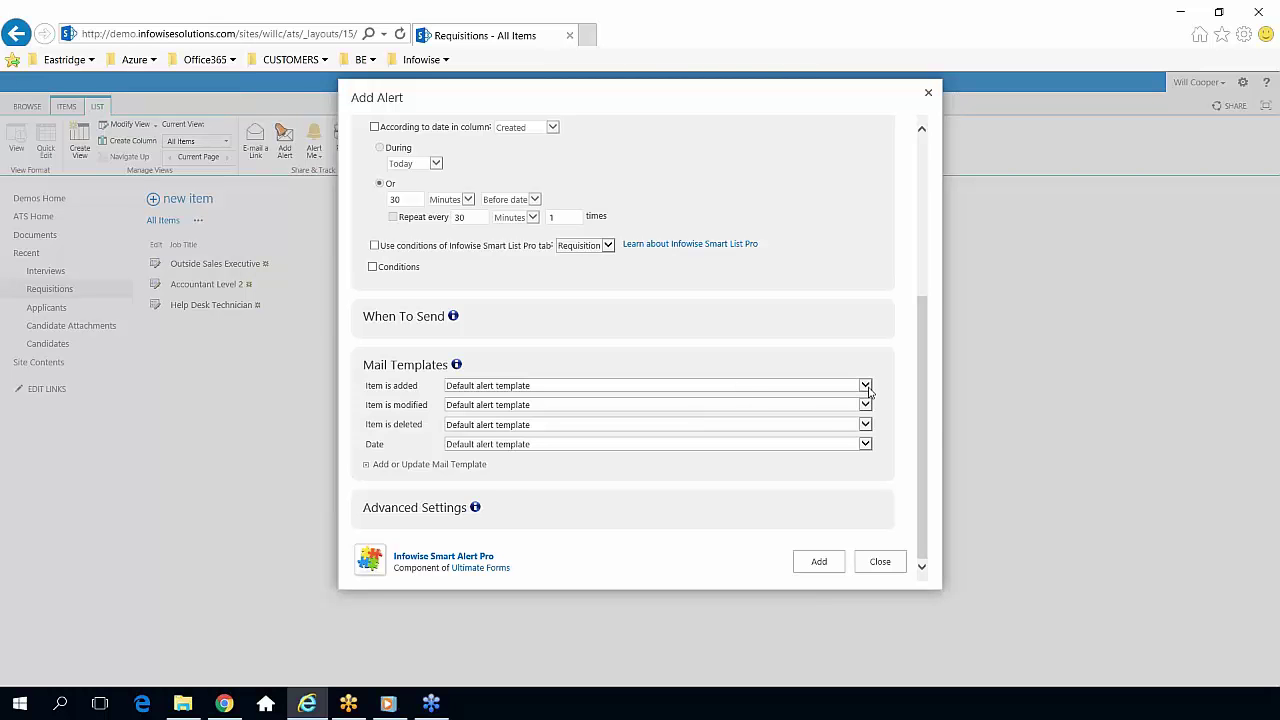
Choose (ATS) New Req as the Item is added template and open the template editor.
left_click(865, 386)
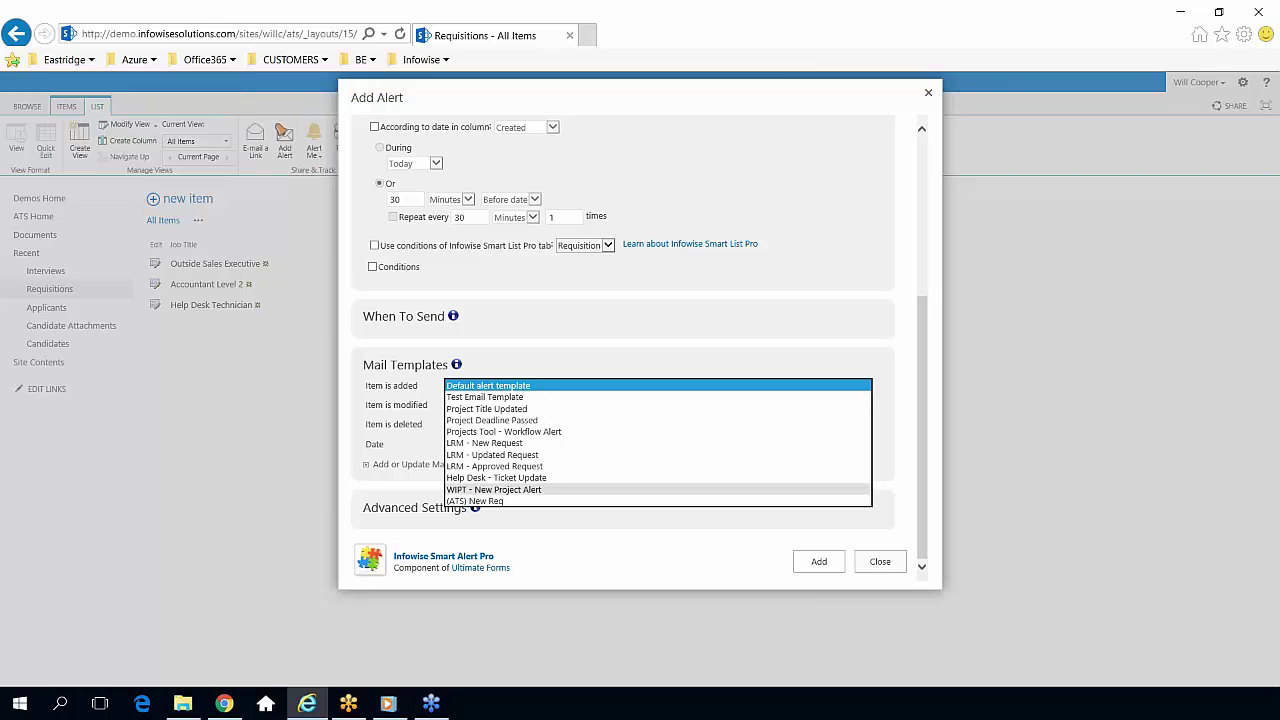
left_click(621, 502)
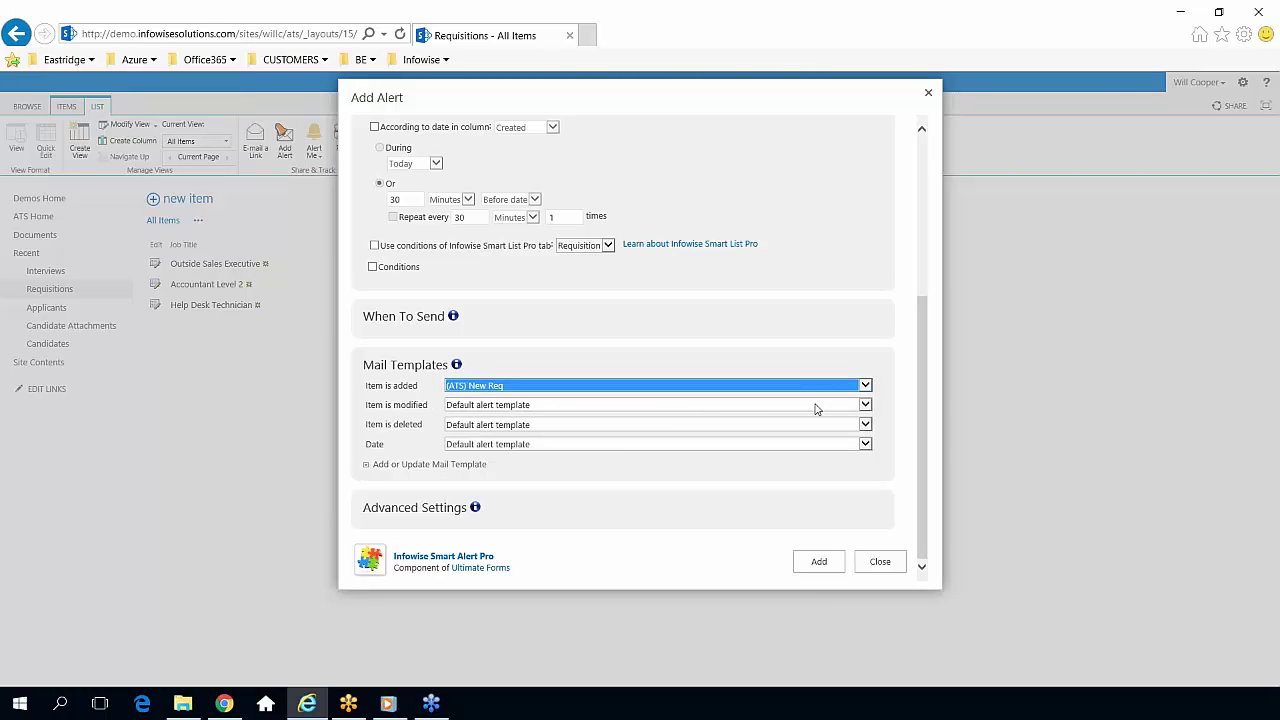
left_click(437, 465)
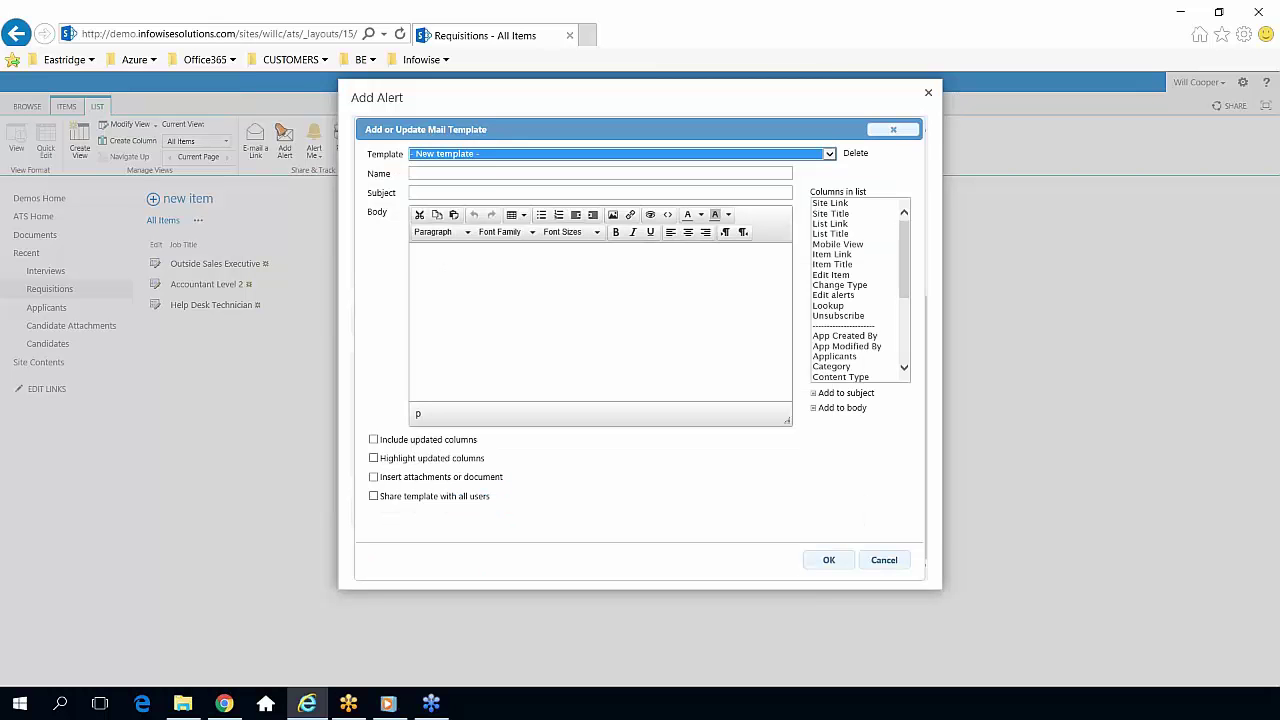
Load the (ATS) New Req template and highlight the [Title|Job Title] placeholder in yellow.
left_click(829, 154)
left_click(641, 268)
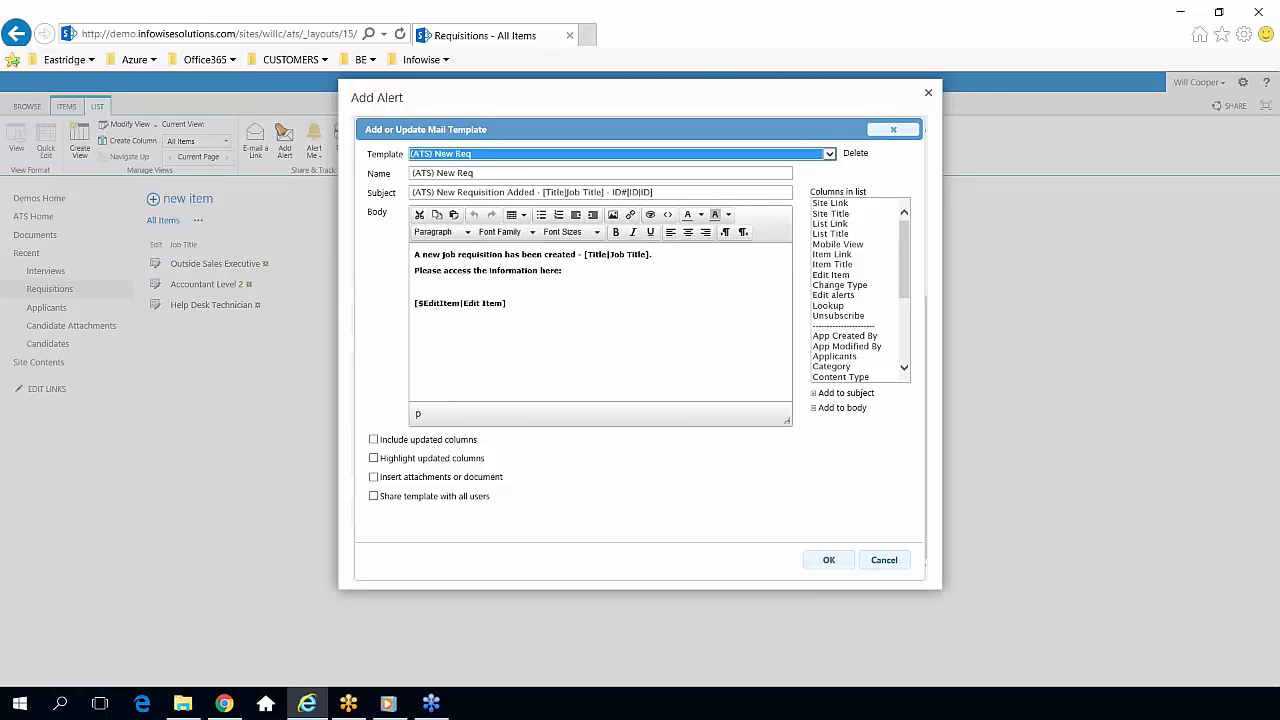
left_click(607, 290)
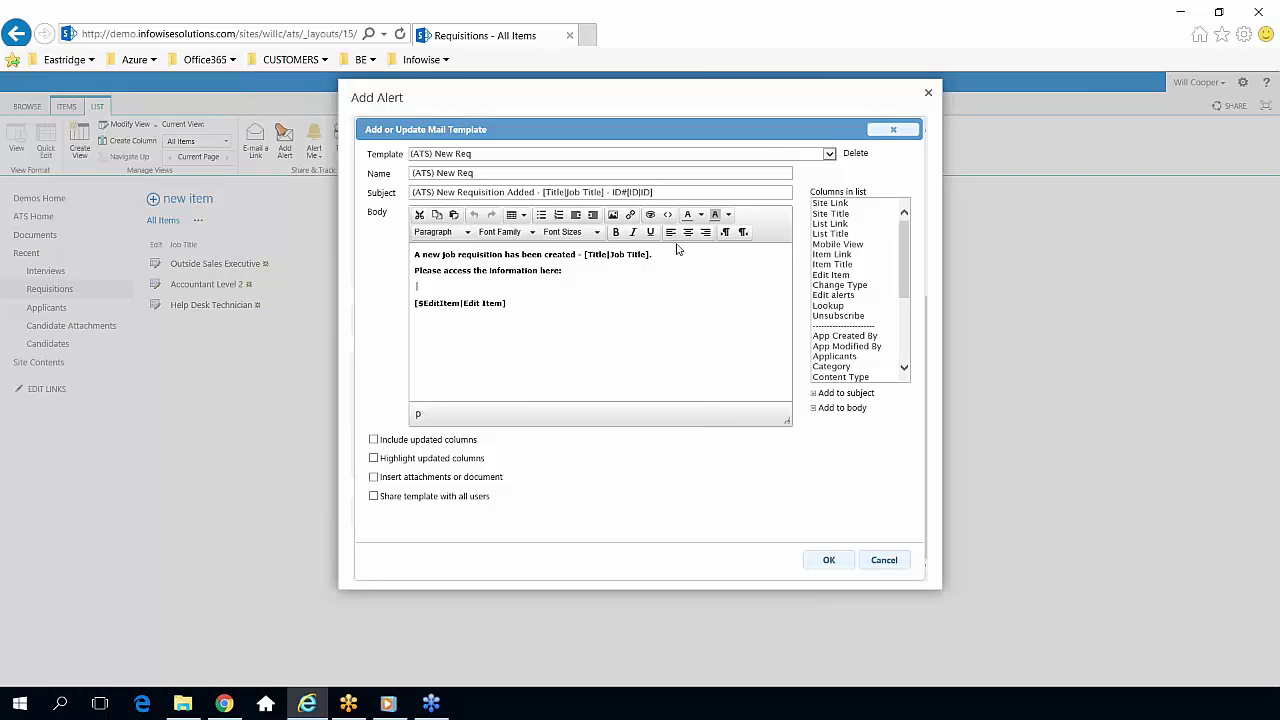
left_click_drag(652, 255, 581, 256)
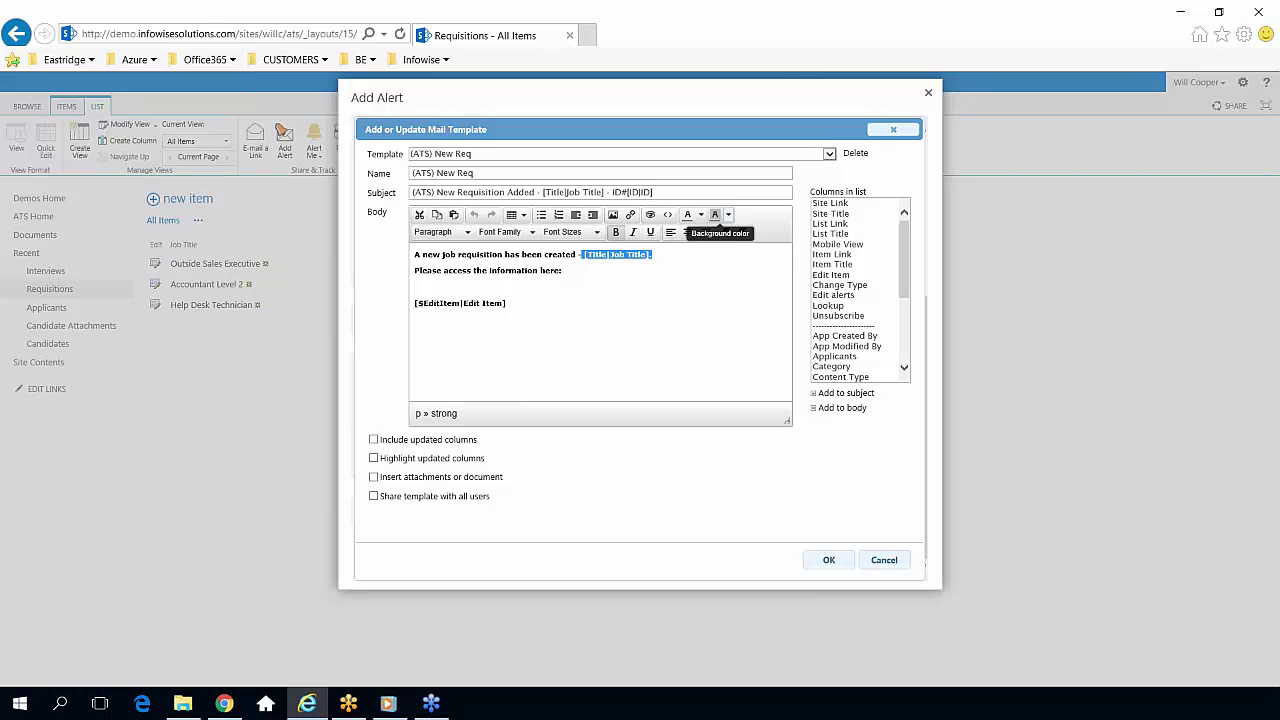
left_click(728, 214)
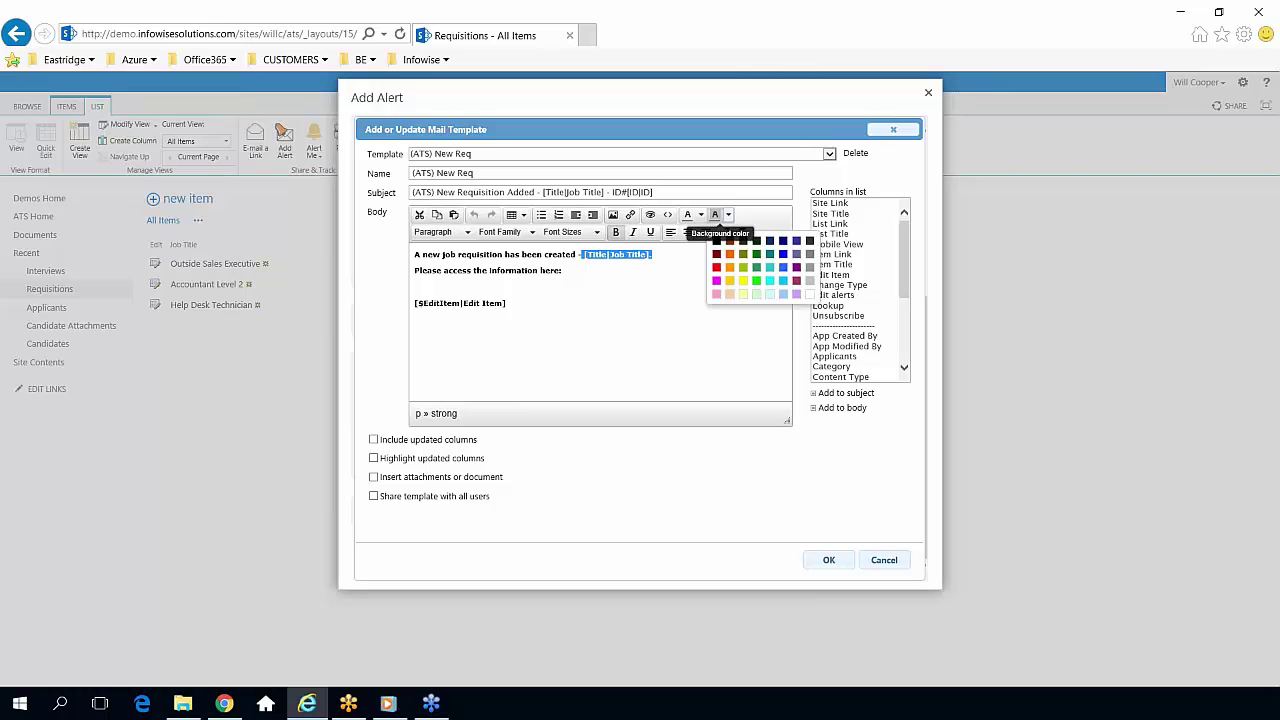
left_click(744, 283)
left_click(620, 293)
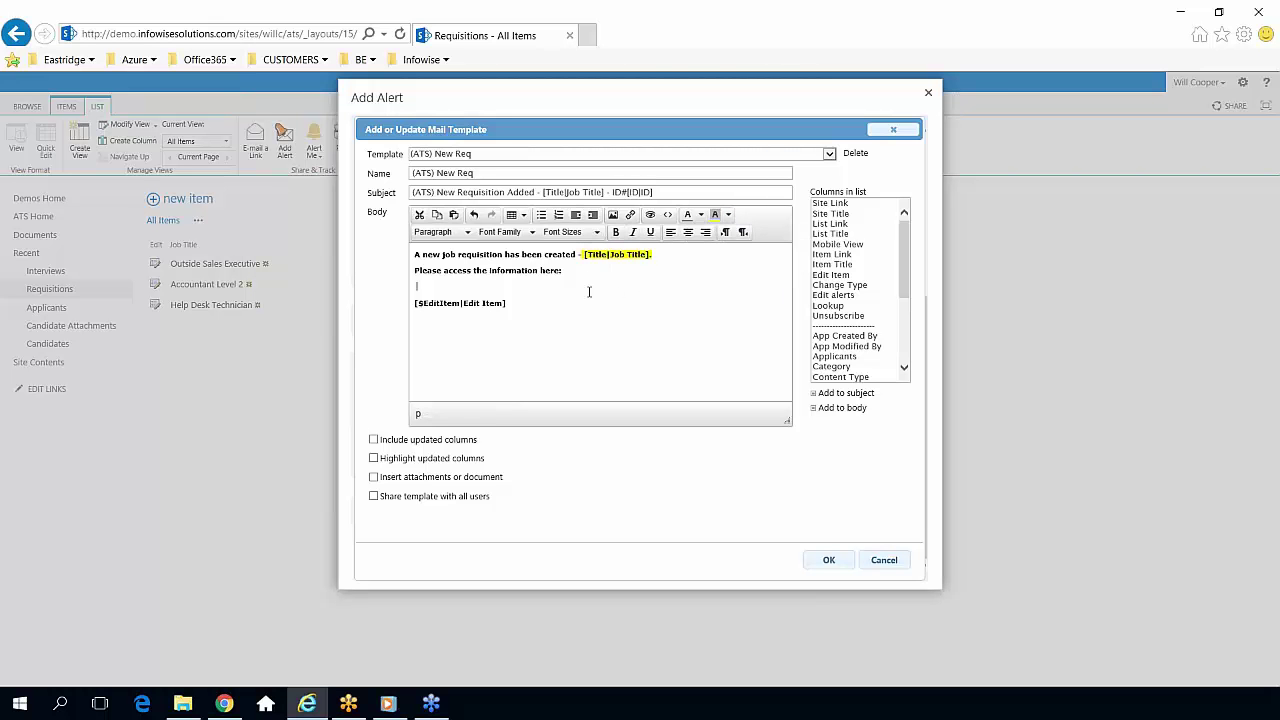
left_click(575, 280)
Append the Job Description column to the template's subject line.
left_click(662, 191)
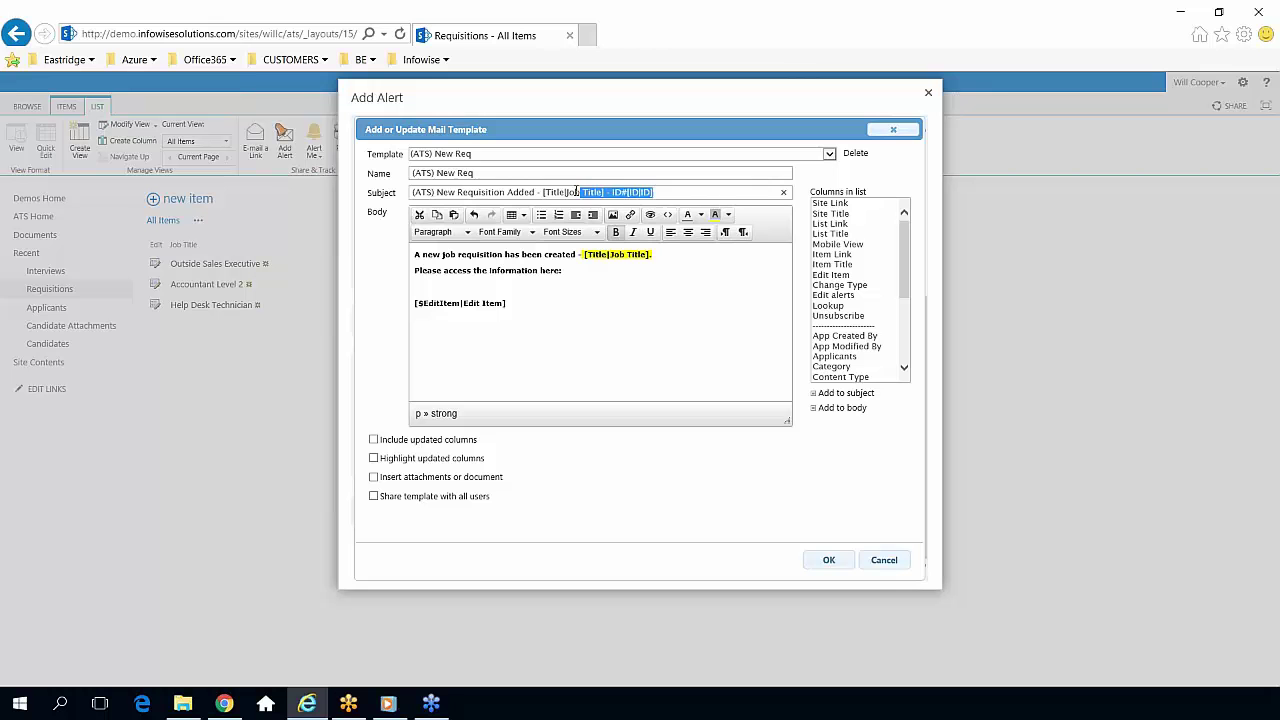
left_click_drag(654, 191, 544, 191)
left_click_drag(900, 240, 896, 330)
left_click(866, 306)
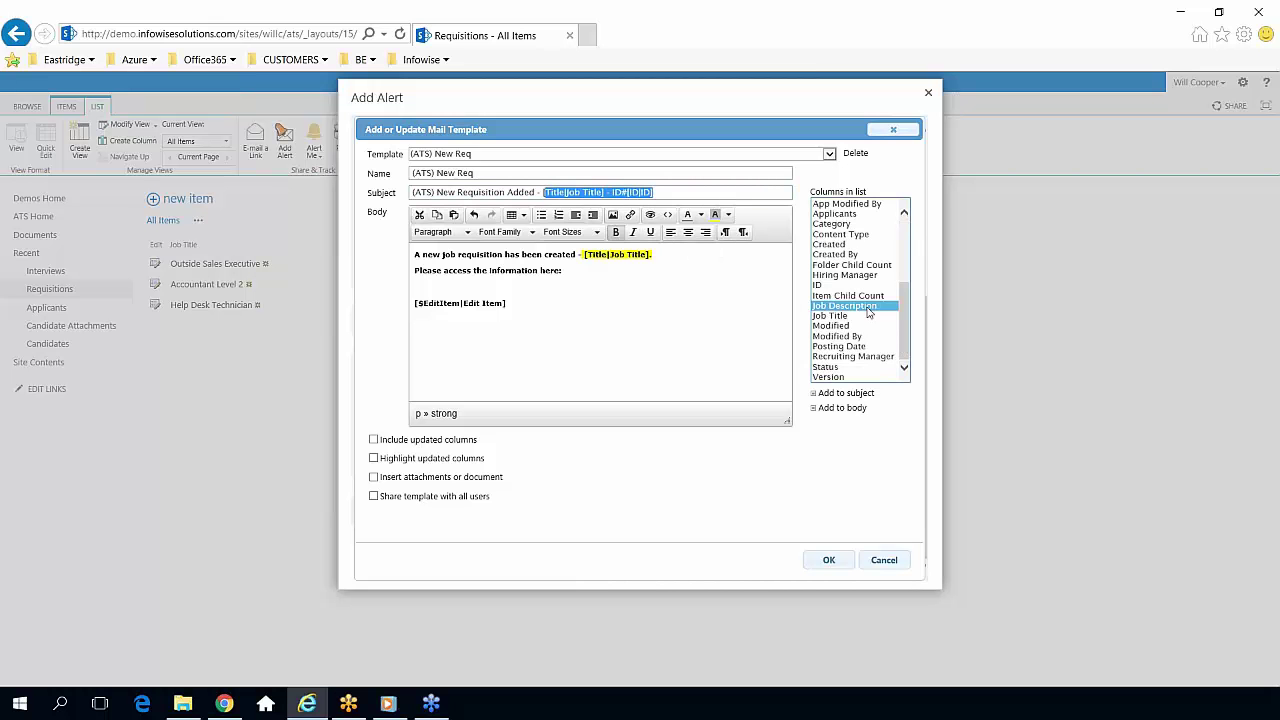
left_click(708, 191)
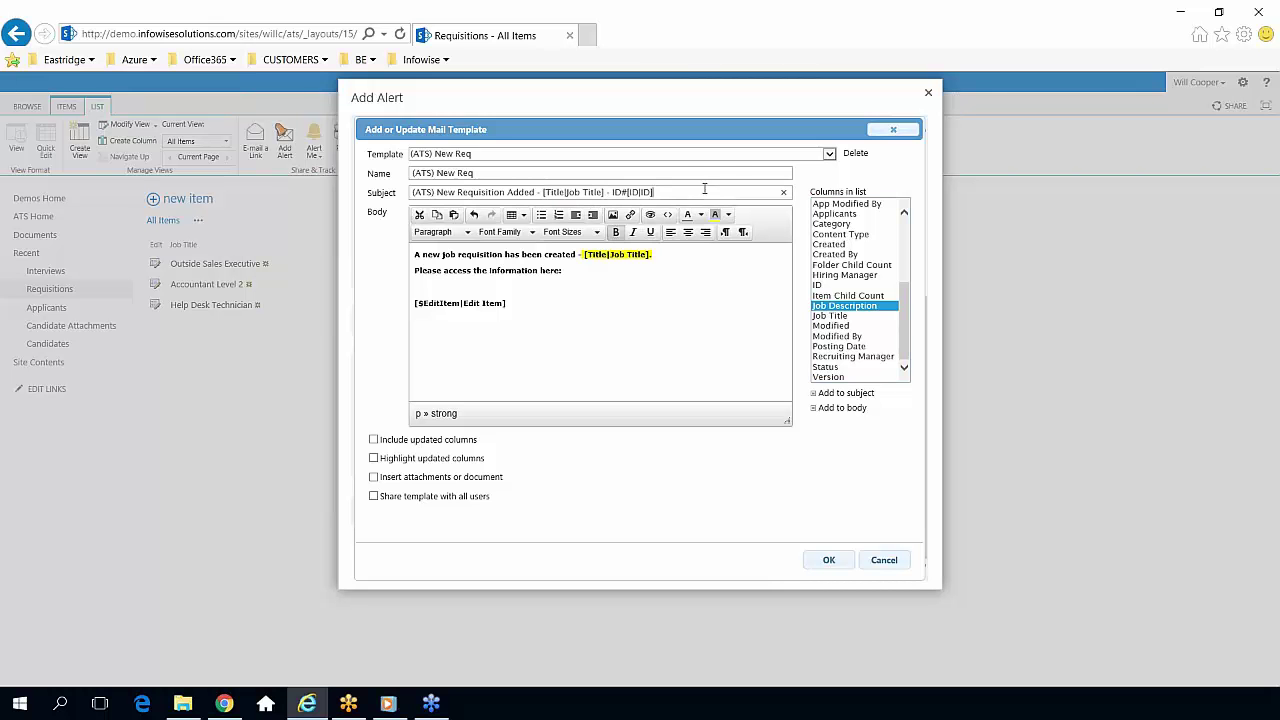
left_click(845, 394)
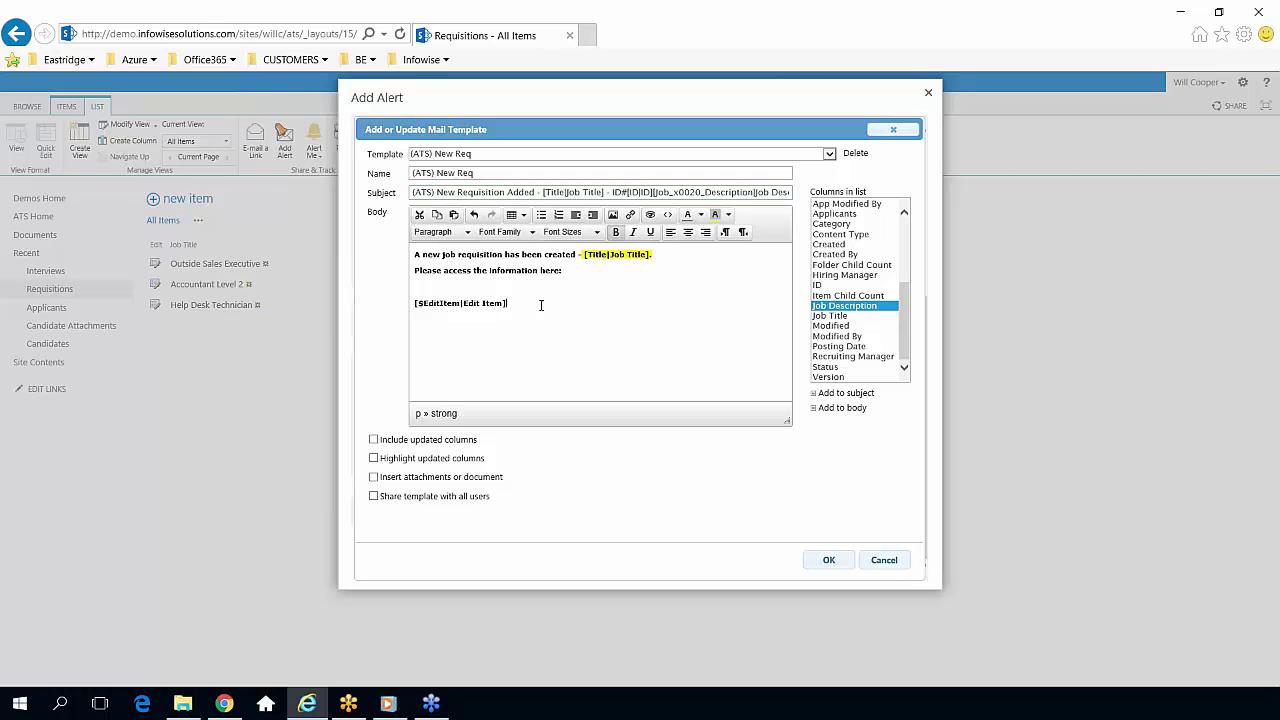
left_click_drag(543, 302, 425, 298)
Retitle the alert 'Requisitions - New Req' and clear the default recipient from the To line.
left_click(893, 129)
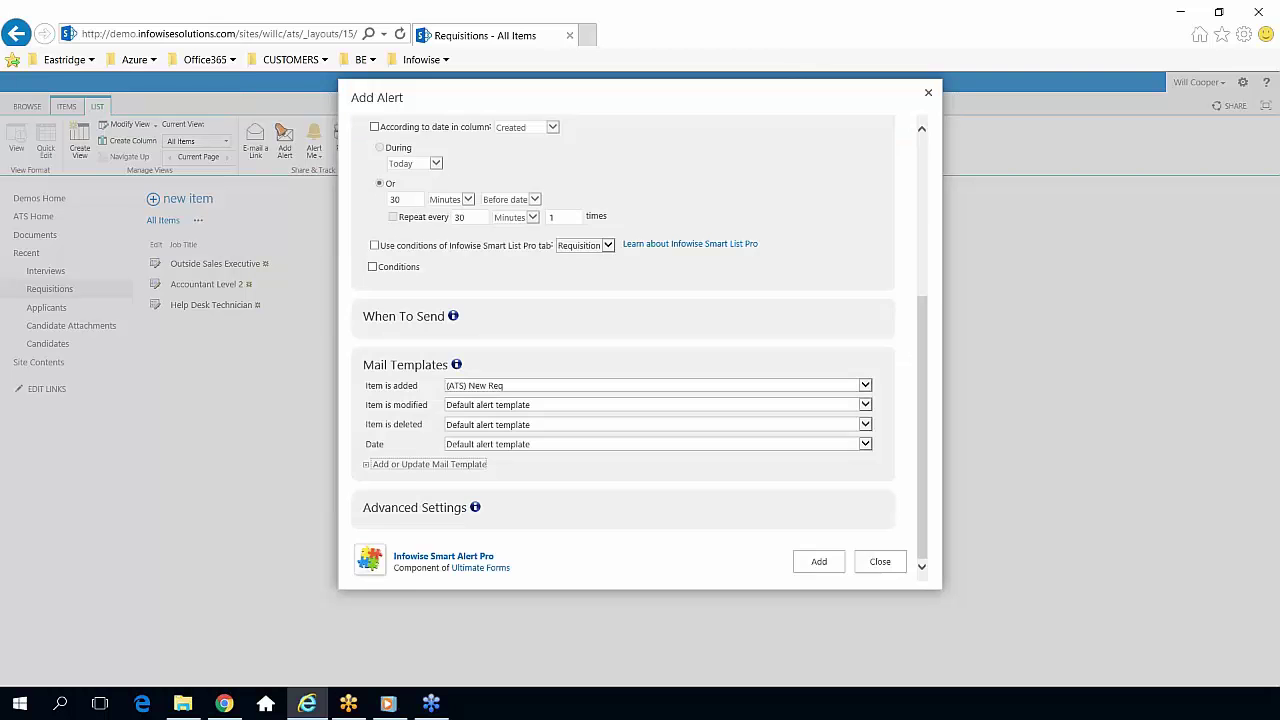
left_click_drag(925, 318, 899, 183)
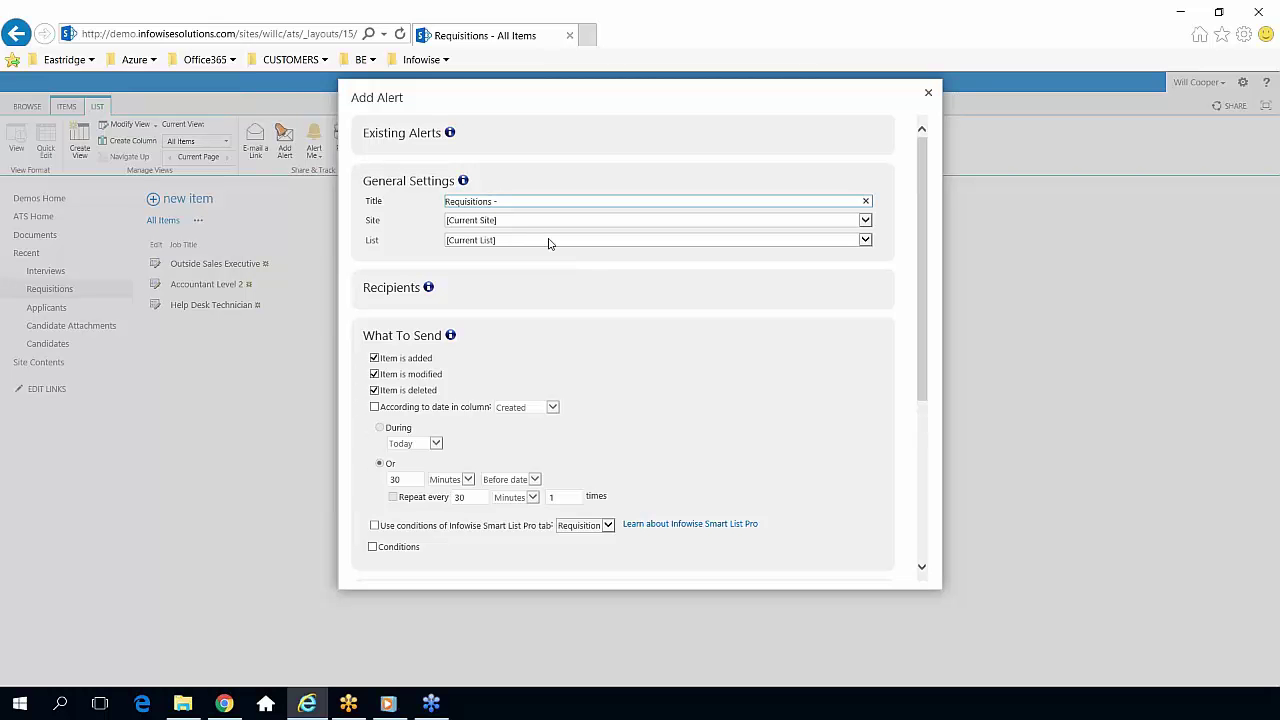
type("New")
type(" Rec")
key("BackSpace")
type("q")
left_click(409, 293)
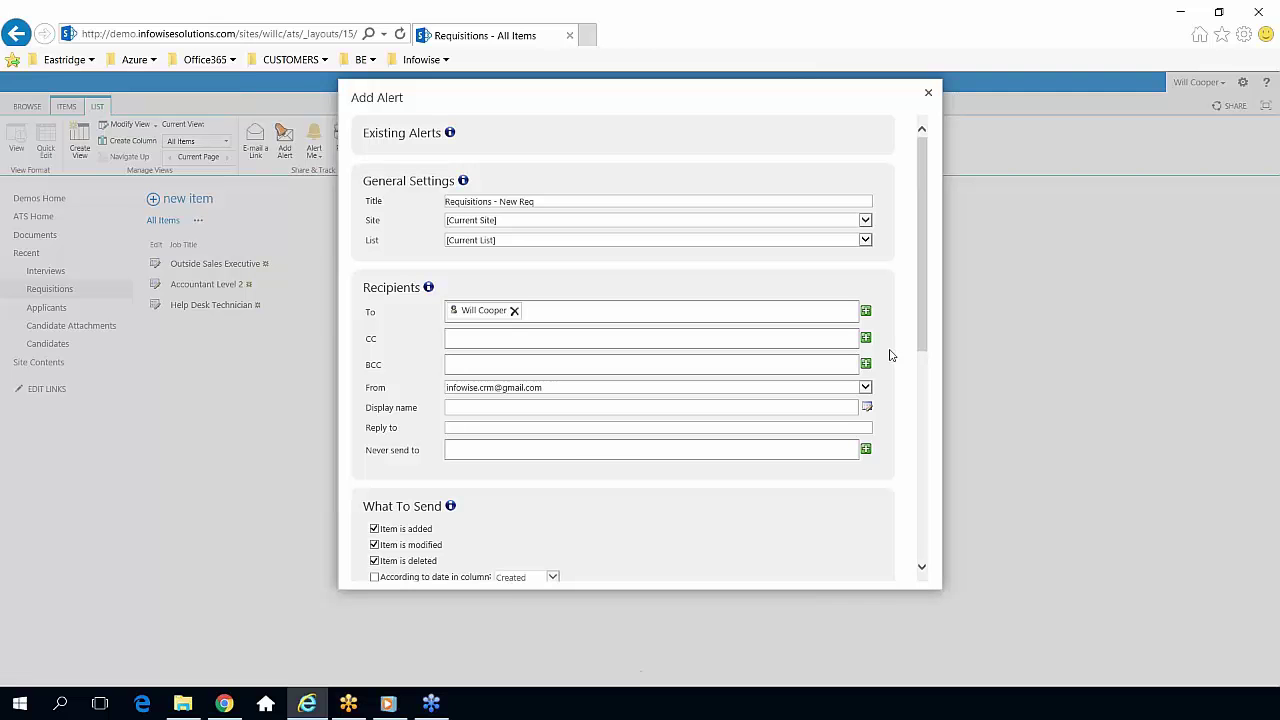
key("BackSpace")
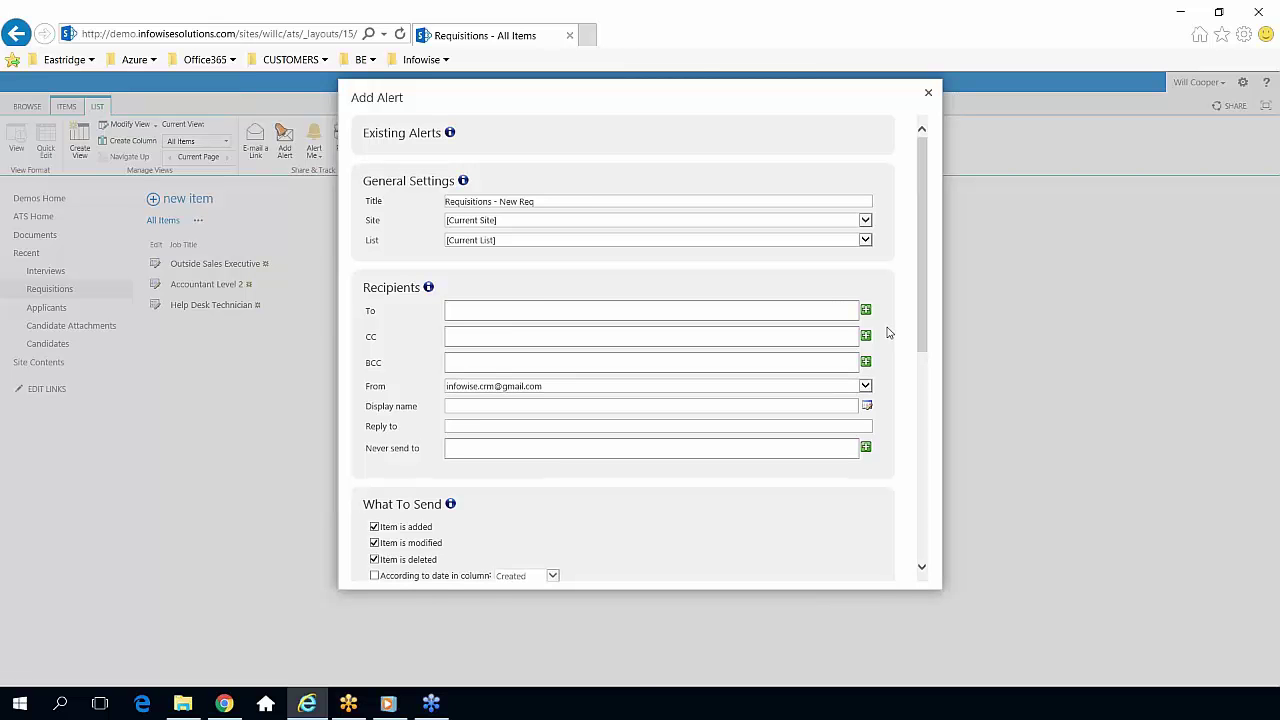
Add the Hiring Manager and Recruiting Manager user columns as To recipients.
left_click(866, 310)
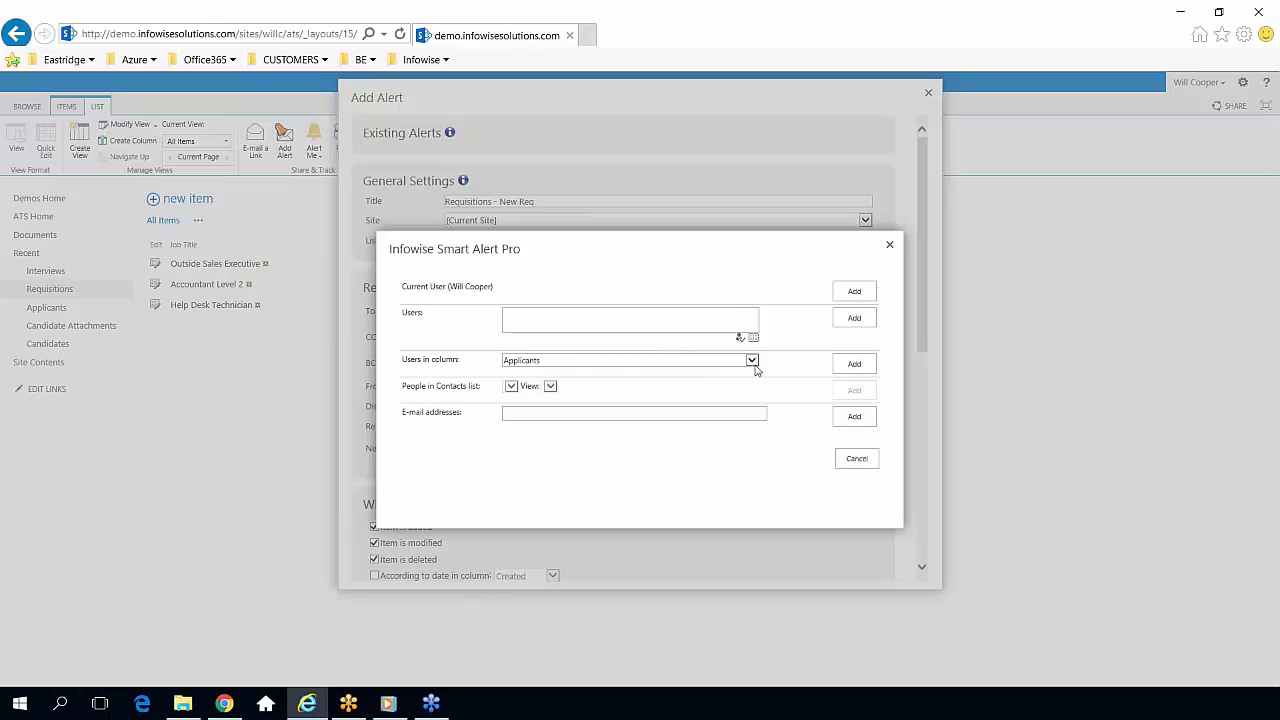
left_click(751, 361)
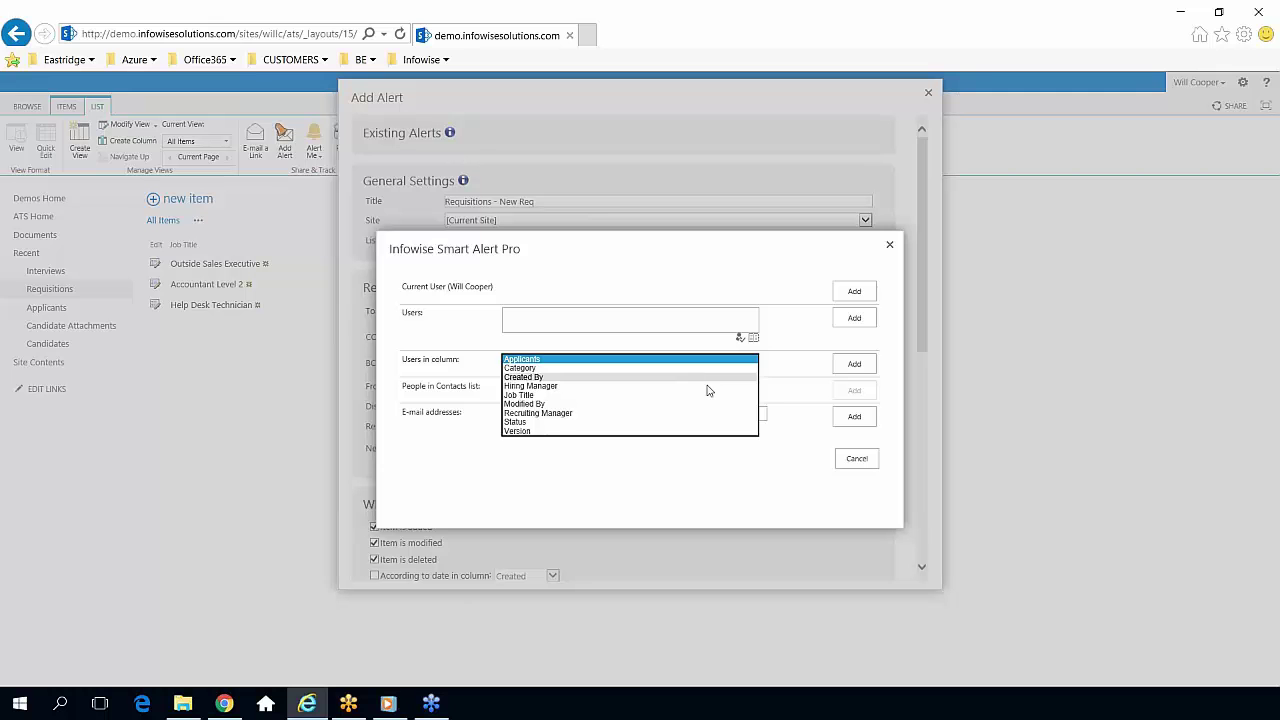
left_click(708, 387)
left_click(845, 366)
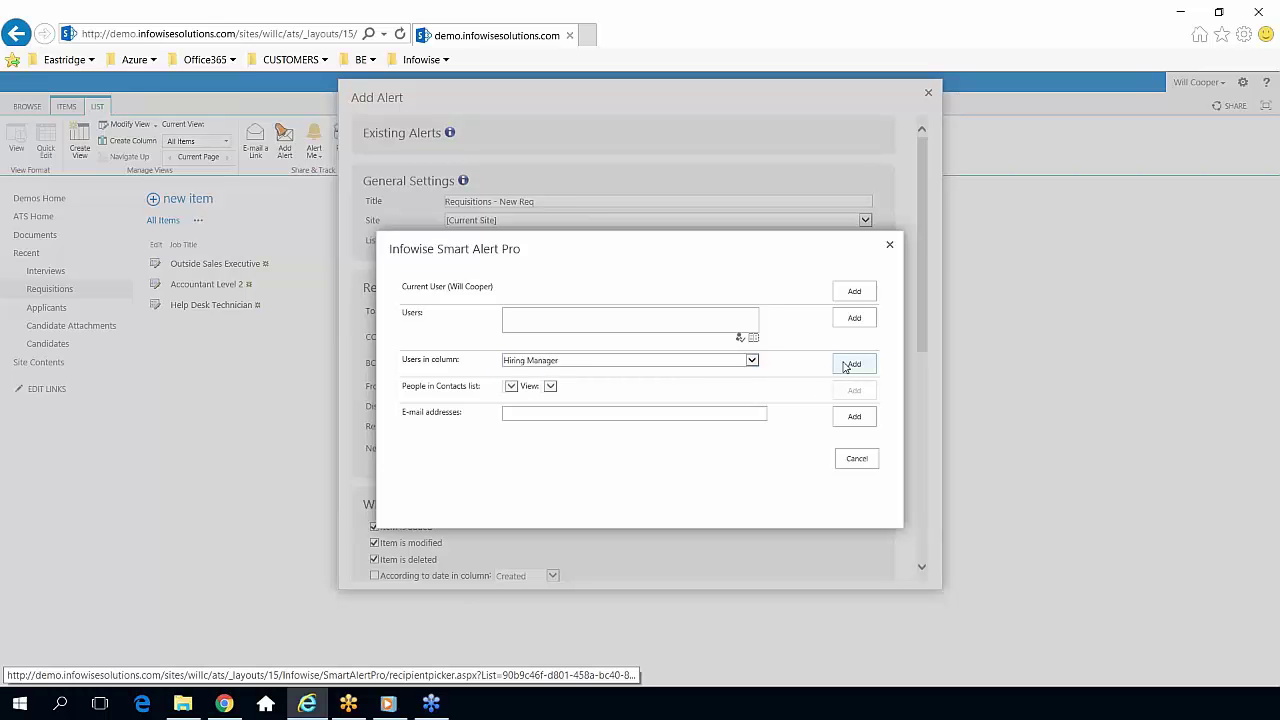
left_click(846, 368)
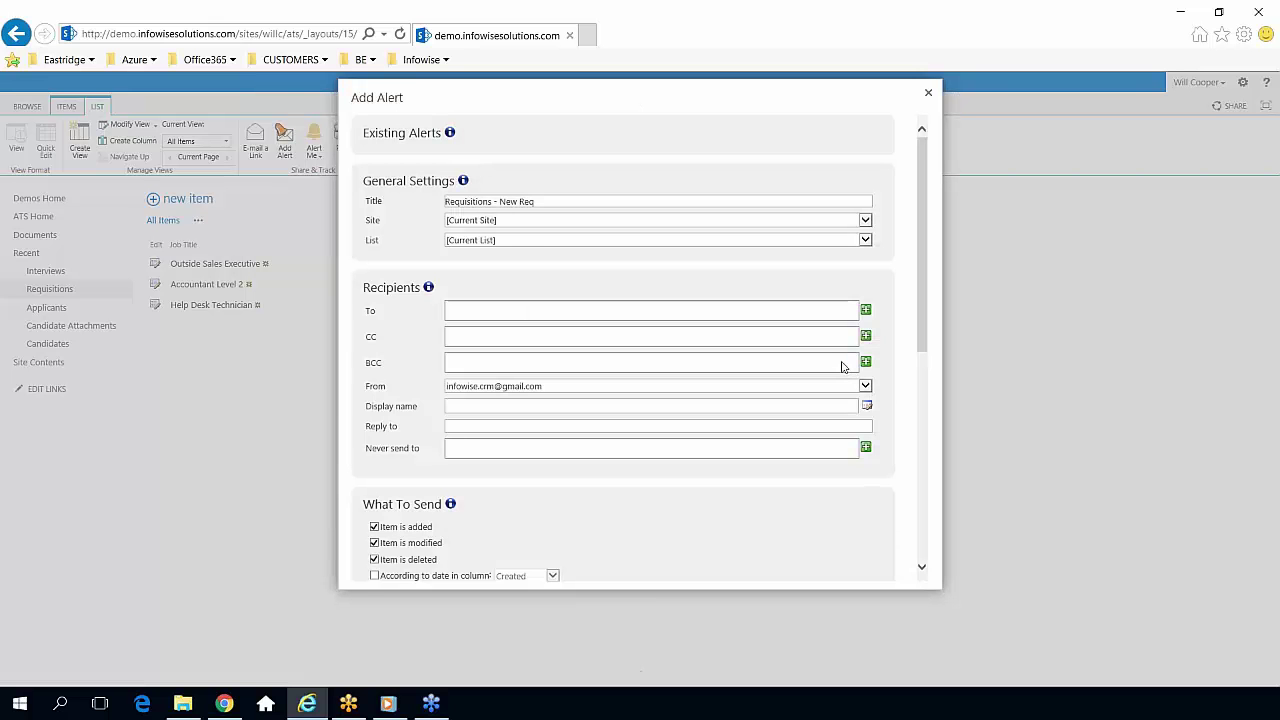
left_click(866, 312)
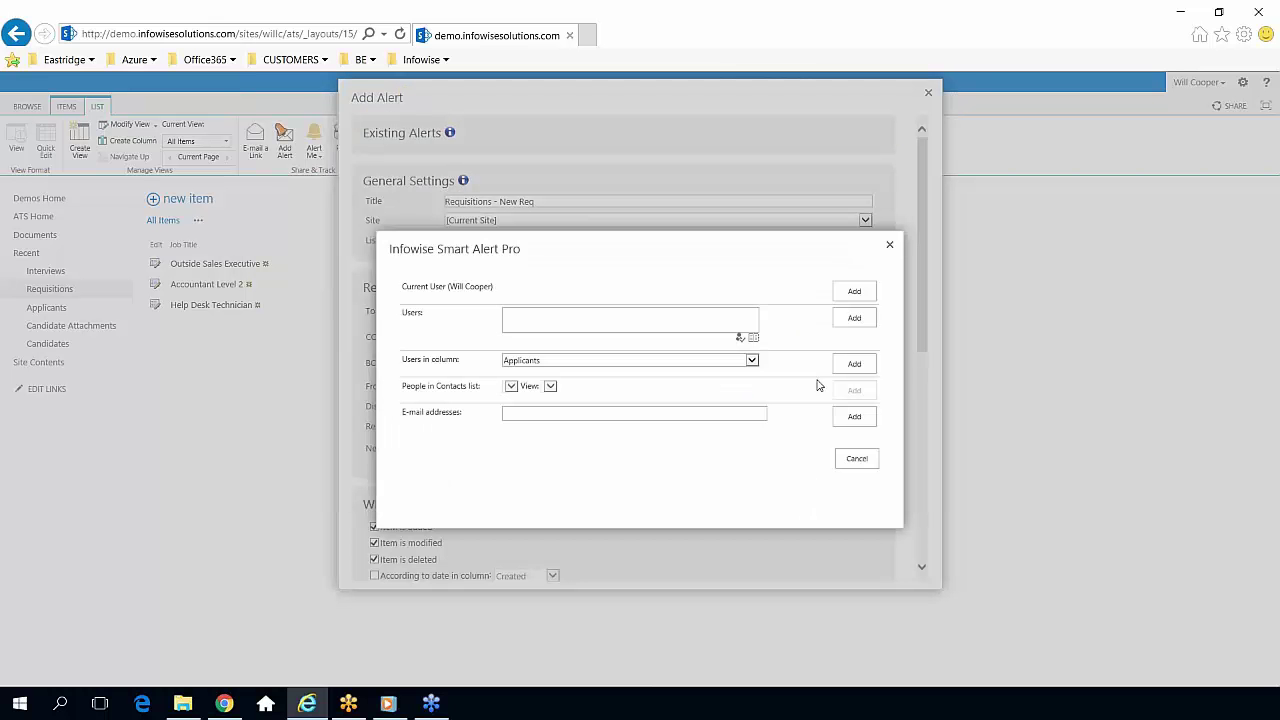
left_click(751, 361)
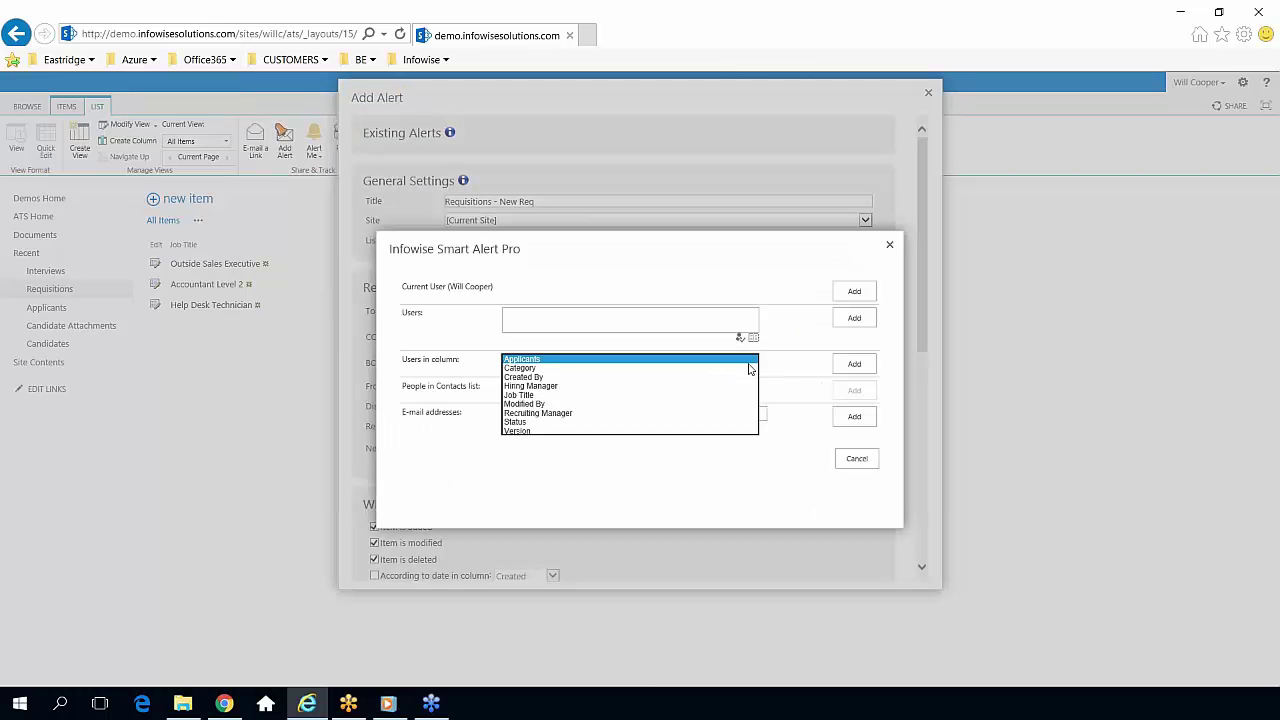
left_click(724, 410)
left_click(851, 365)
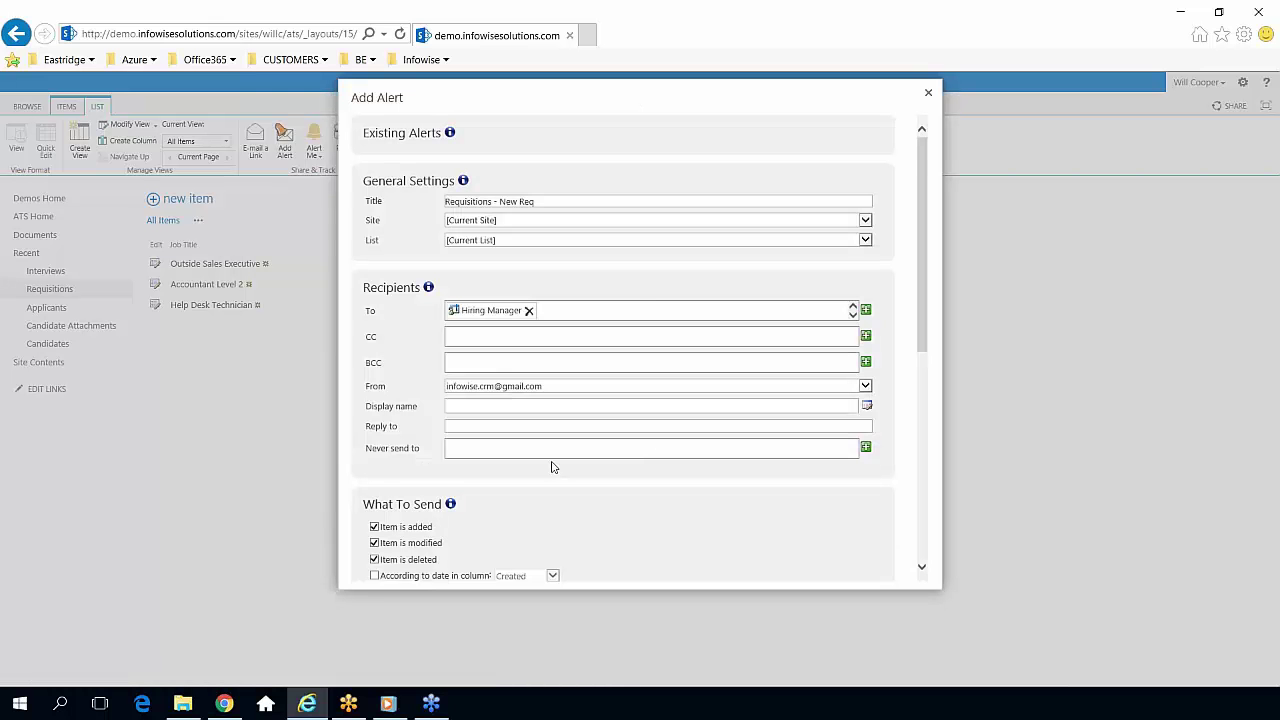
scroll(550, 464, "down", 3)
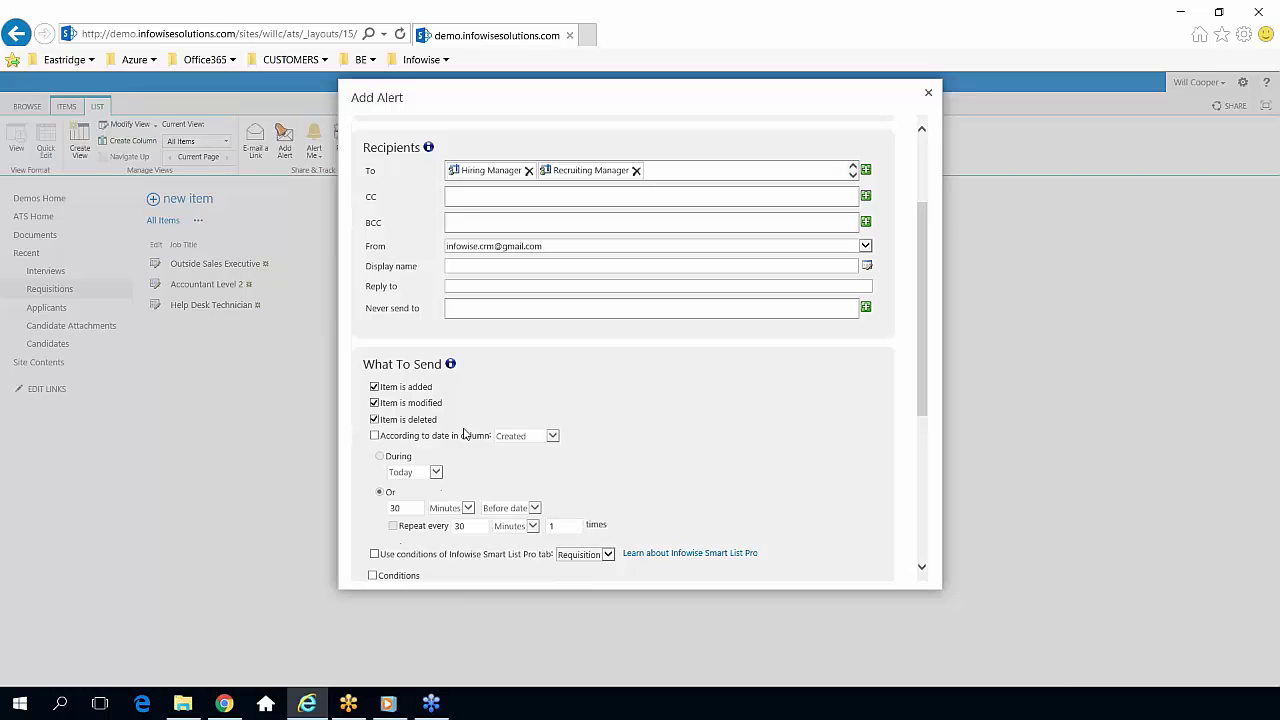
Clear the modified and deleted alert checkboxes and expand the When To Send settings.
left_click(414, 404)
left_click(414, 418)
left_click_drag(436, 390, 385, 388)
left_click(491, 397)
scroll(546, 410, "down", 3)
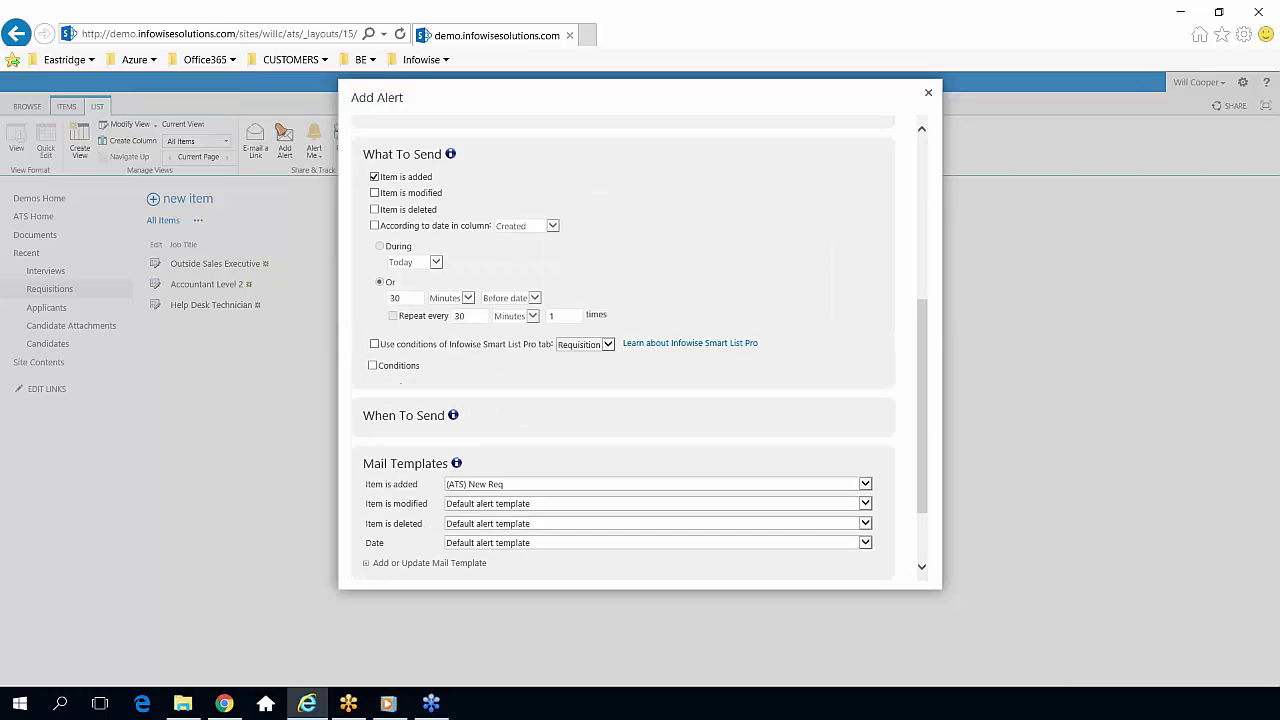
left_click(445, 415)
scroll(460, 418, "down", 2)
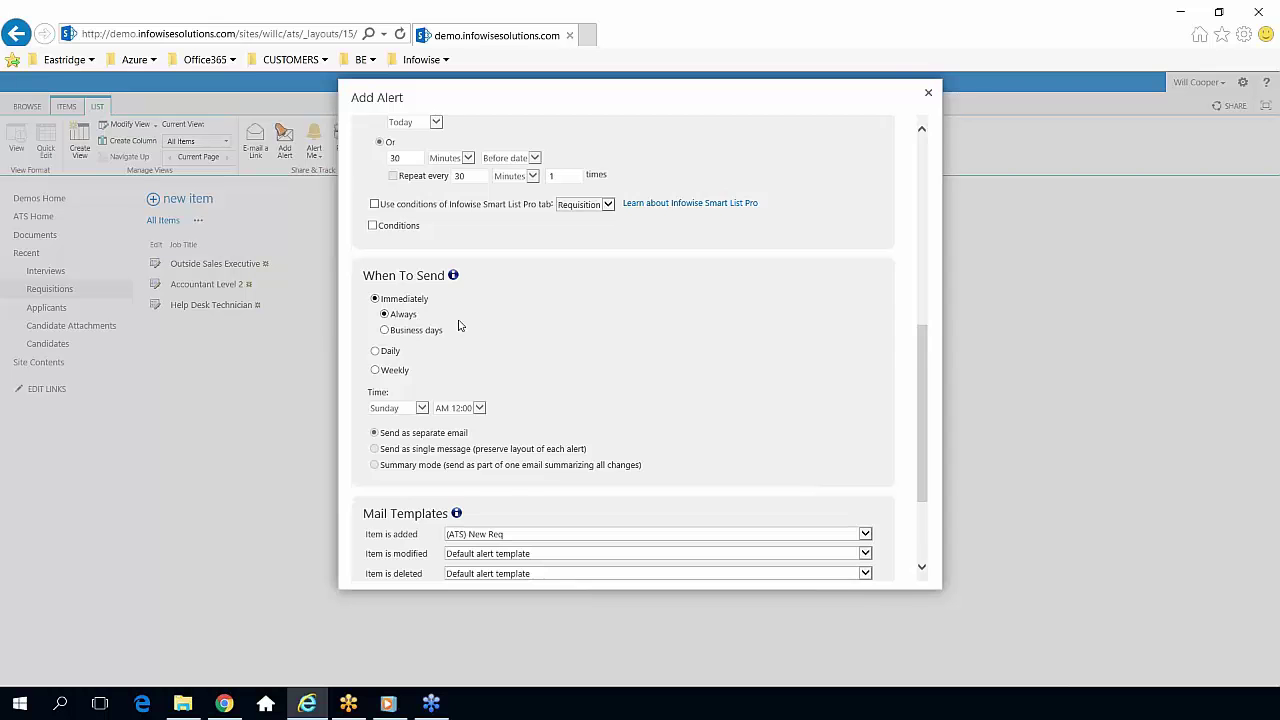
scroll(538, 347, "down", 2)
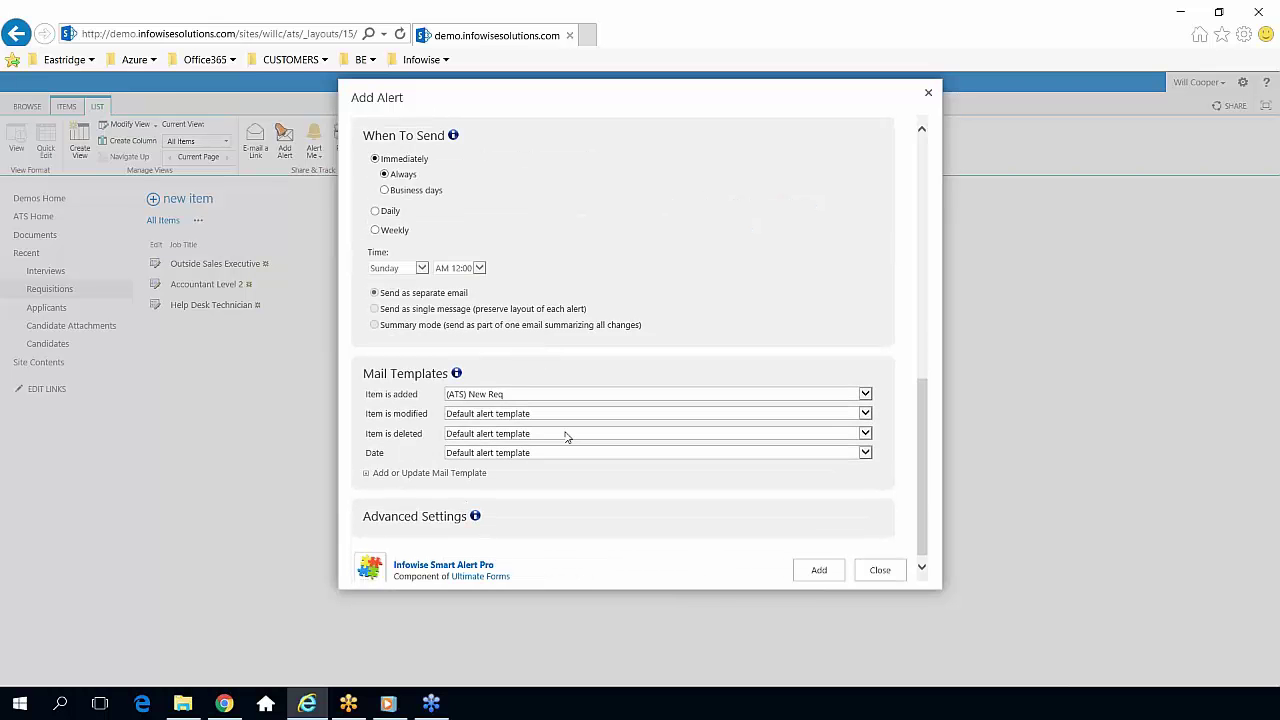
Use (ATS) New Req as the template for modified, deleted and date alerts, then add the alert.
left_click(866, 414)
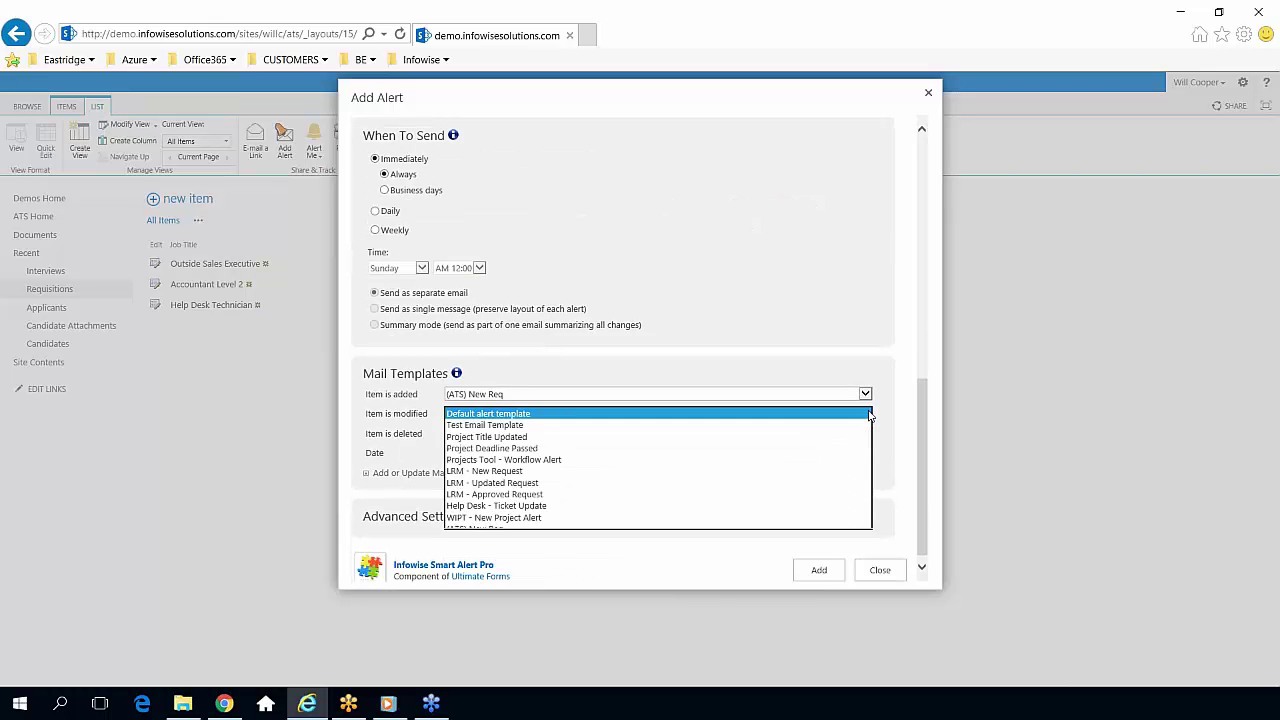
left_click(691, 528)
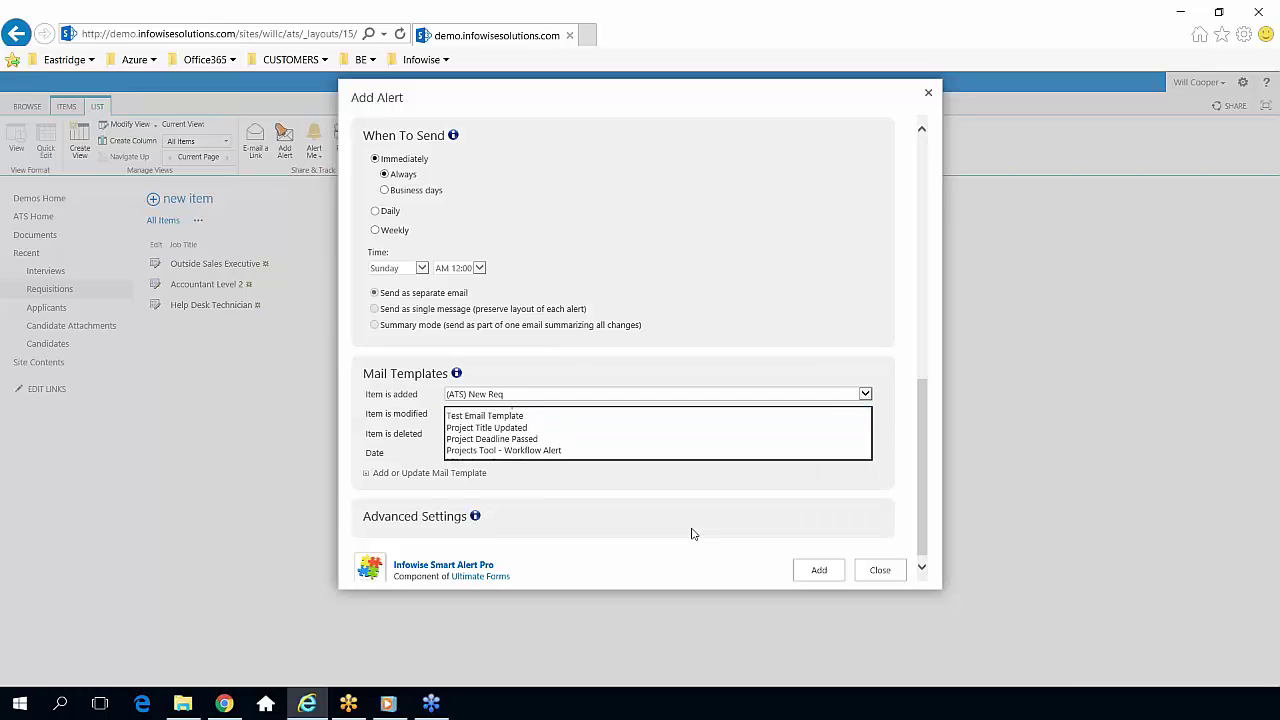
left_click(866, 434)
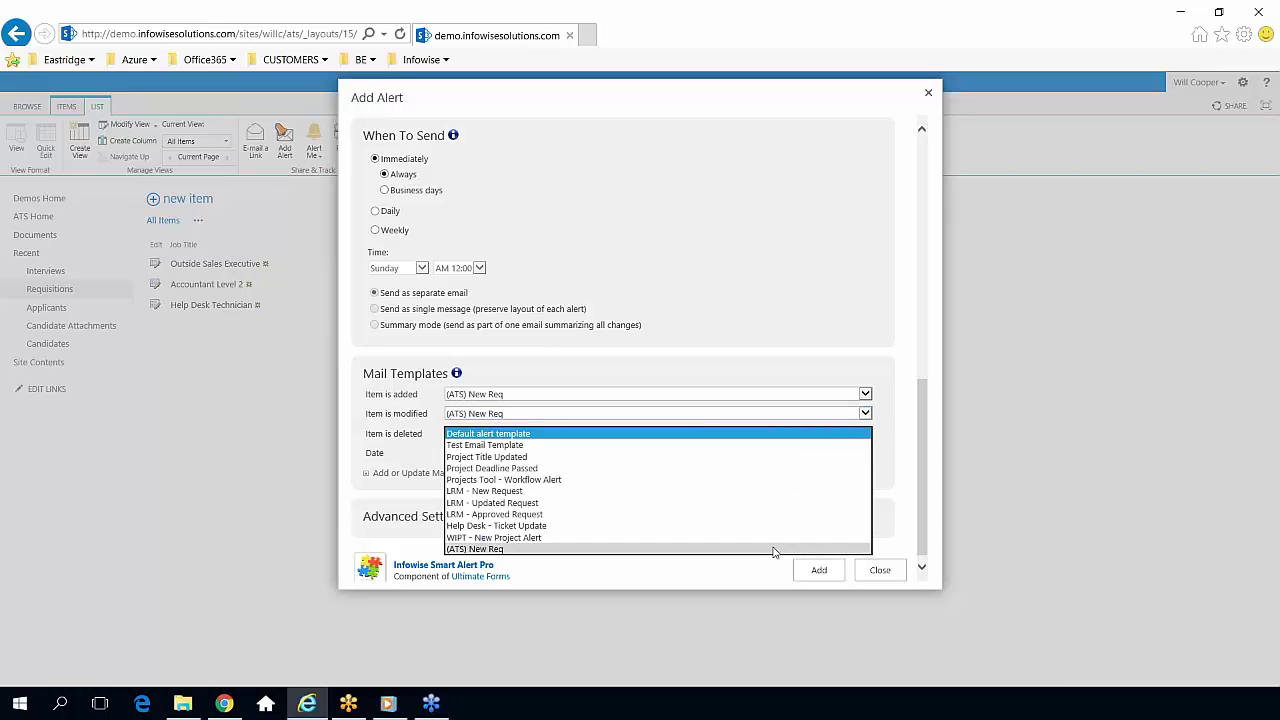
left_click(771, 549)
left_click(865, 453)
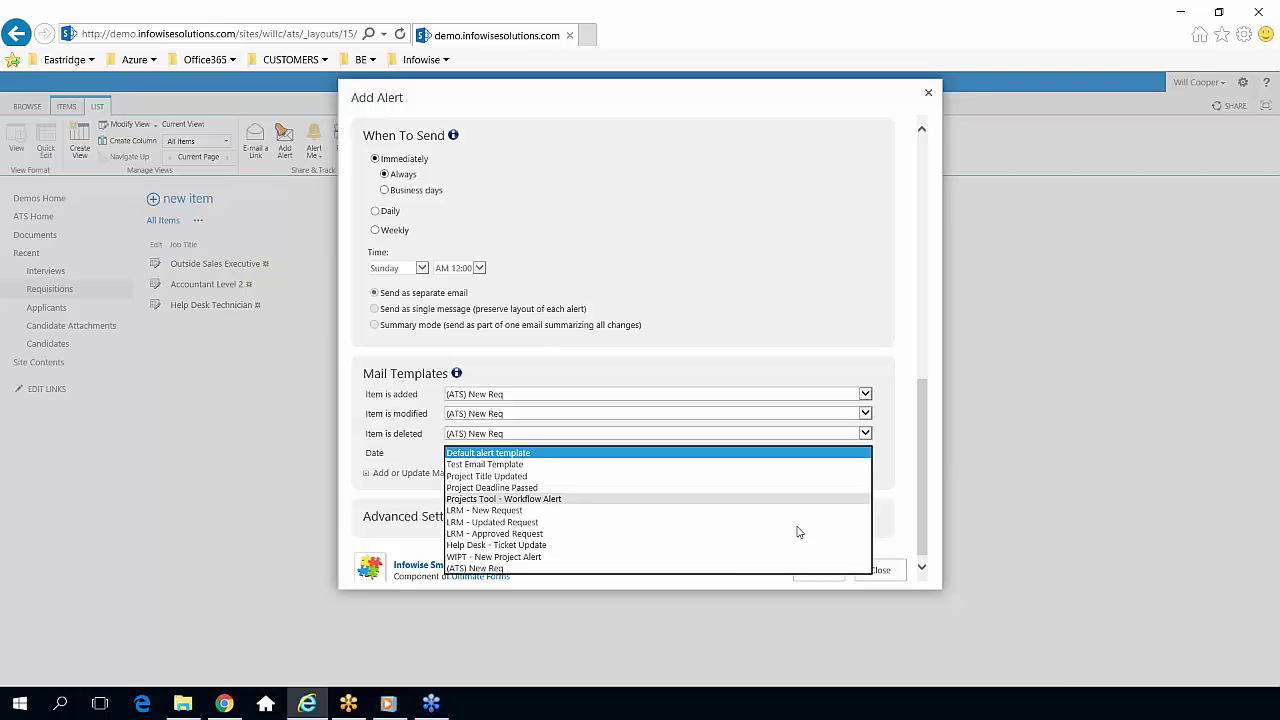
left_click(778, 568)
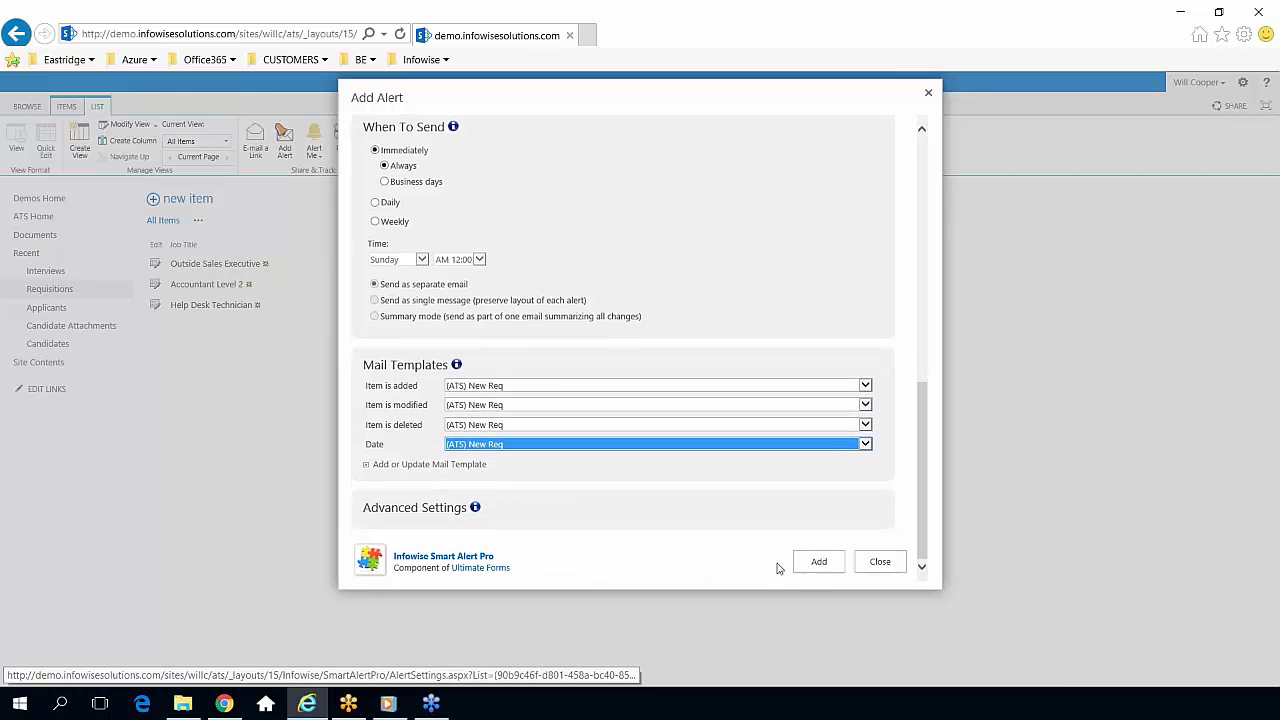
left_click(812, 565)
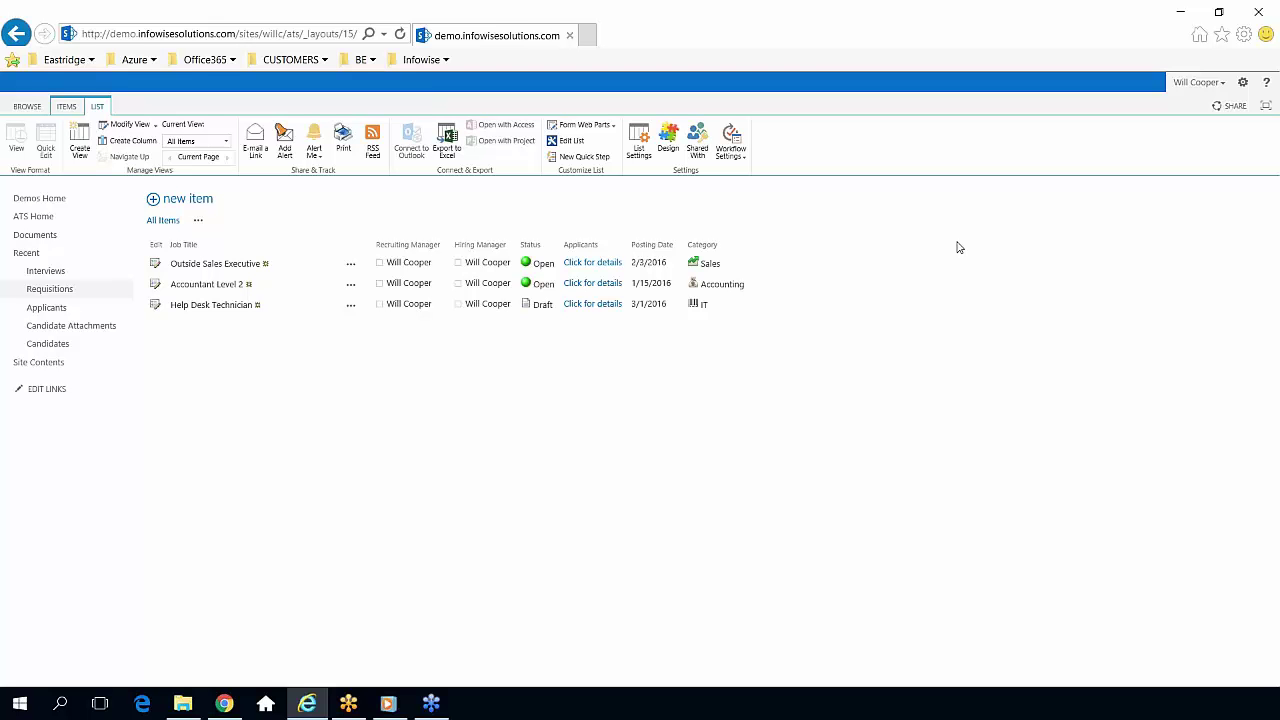
Go to the Requisitions list settings page via LIST > List Settings.
left_click(57, 290)
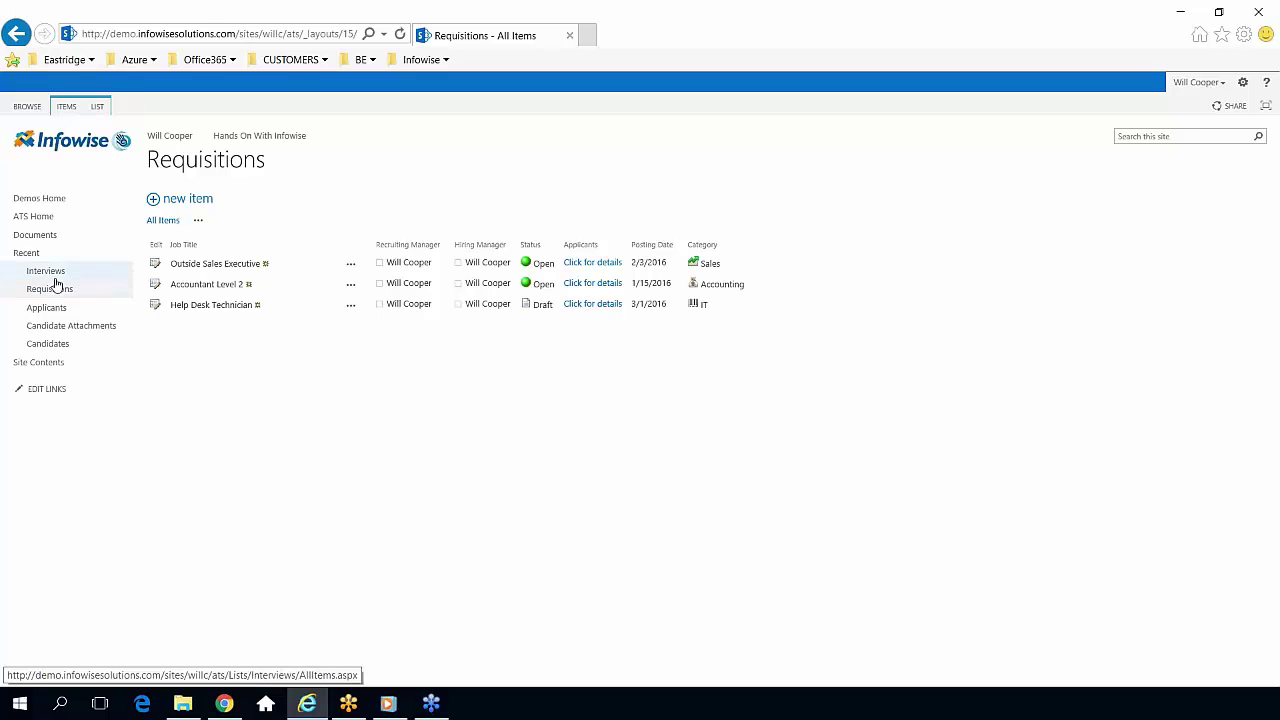
left_click(95, 112)
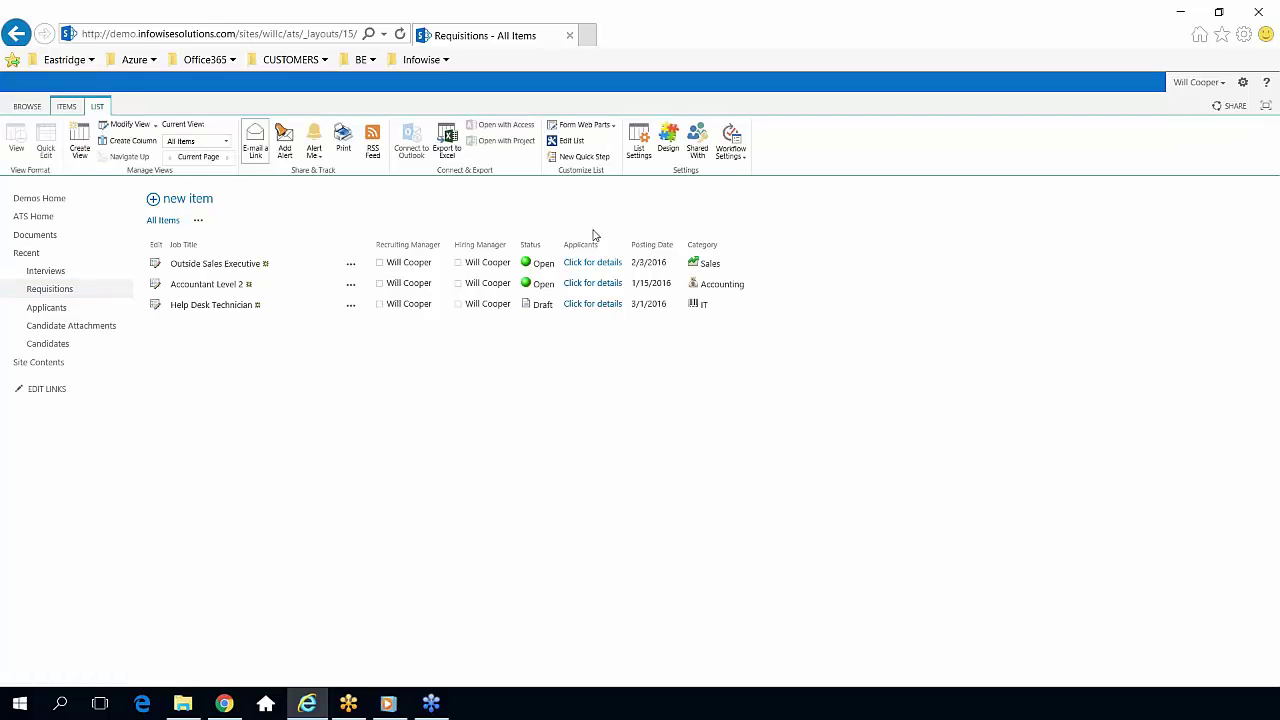
left_click(640, 148)
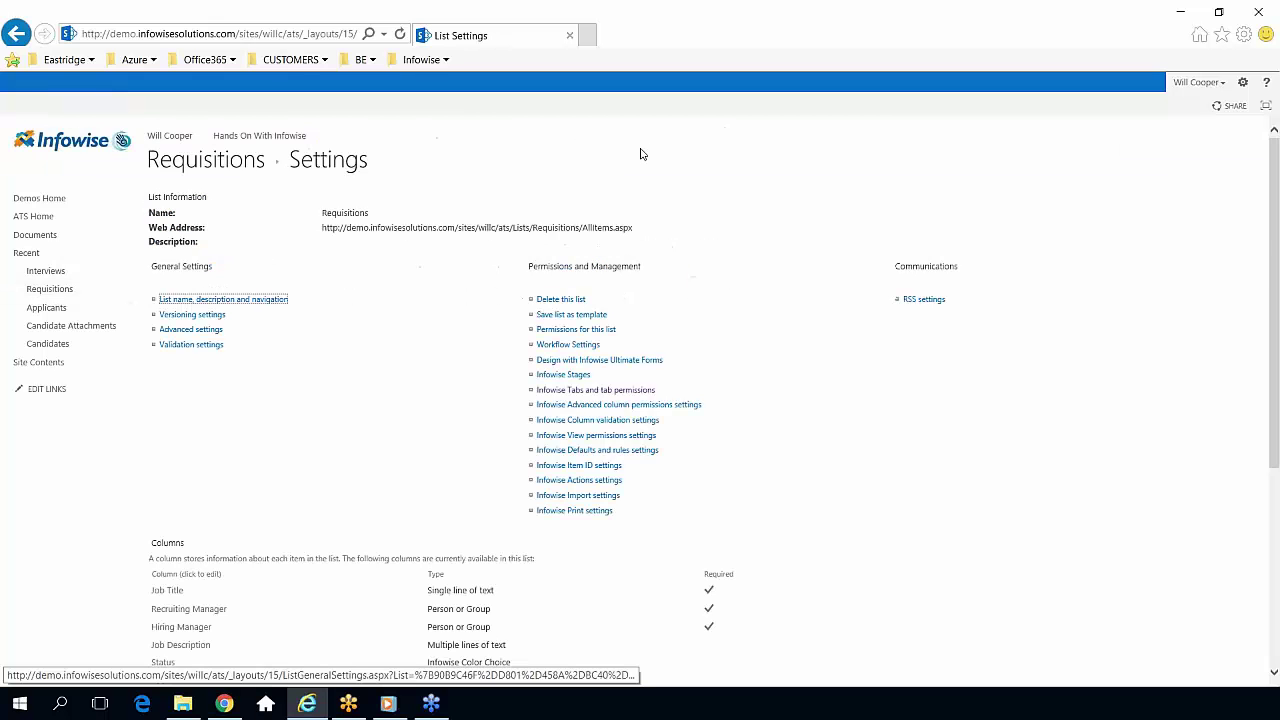
scroll(686, 505, "down", 3)
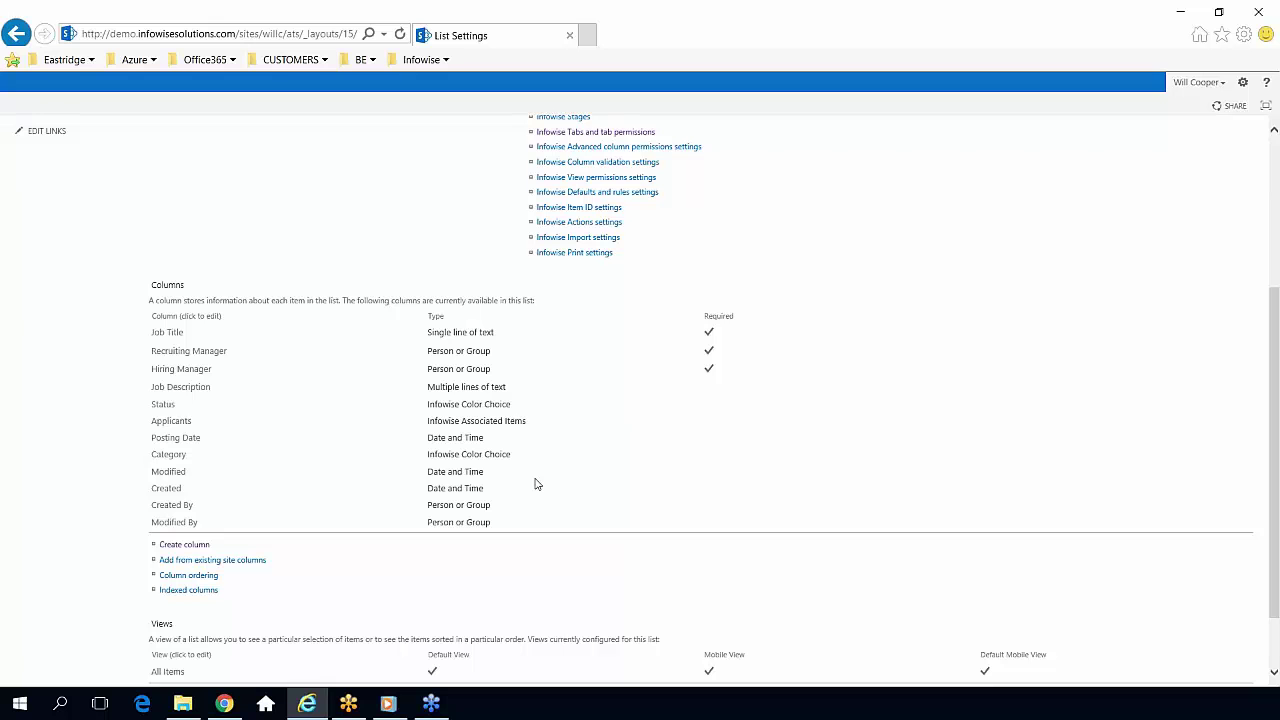
Inspect the Status column's icon choices for Draft, then cancel without changes.
left_click(168, 408)
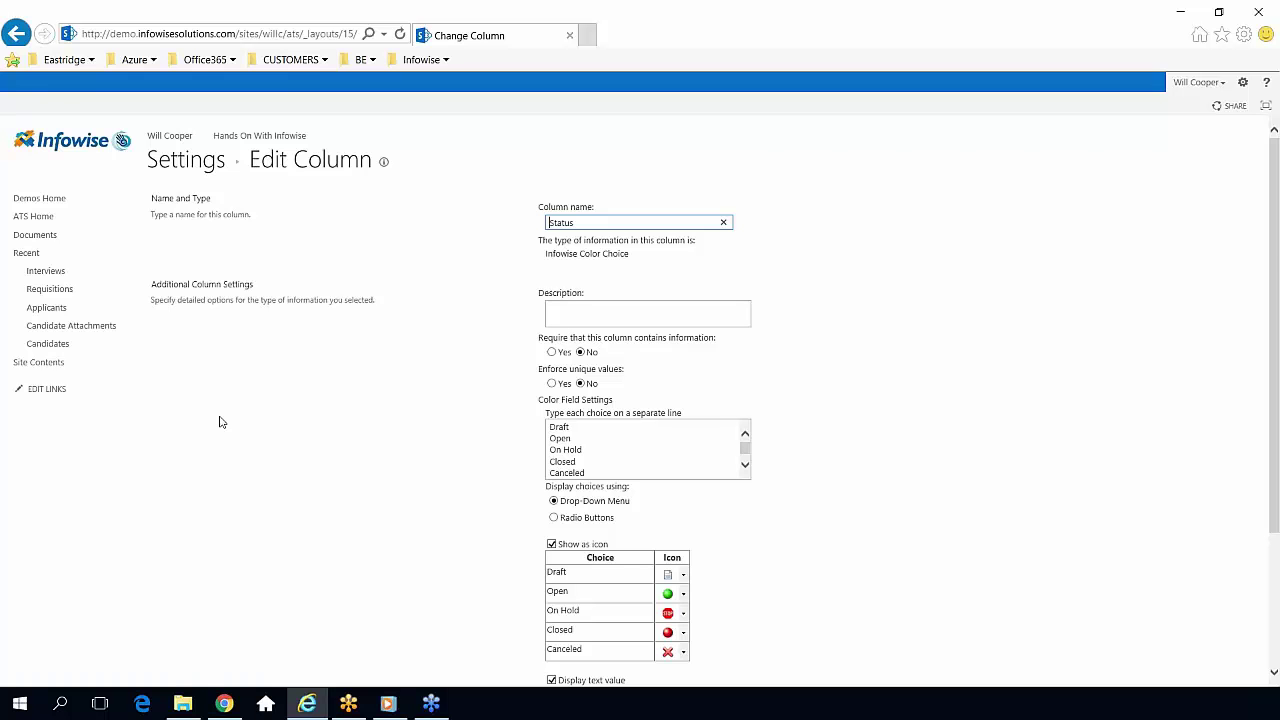
left_click(449, 459)
scroll(449, 455, "down", 3)
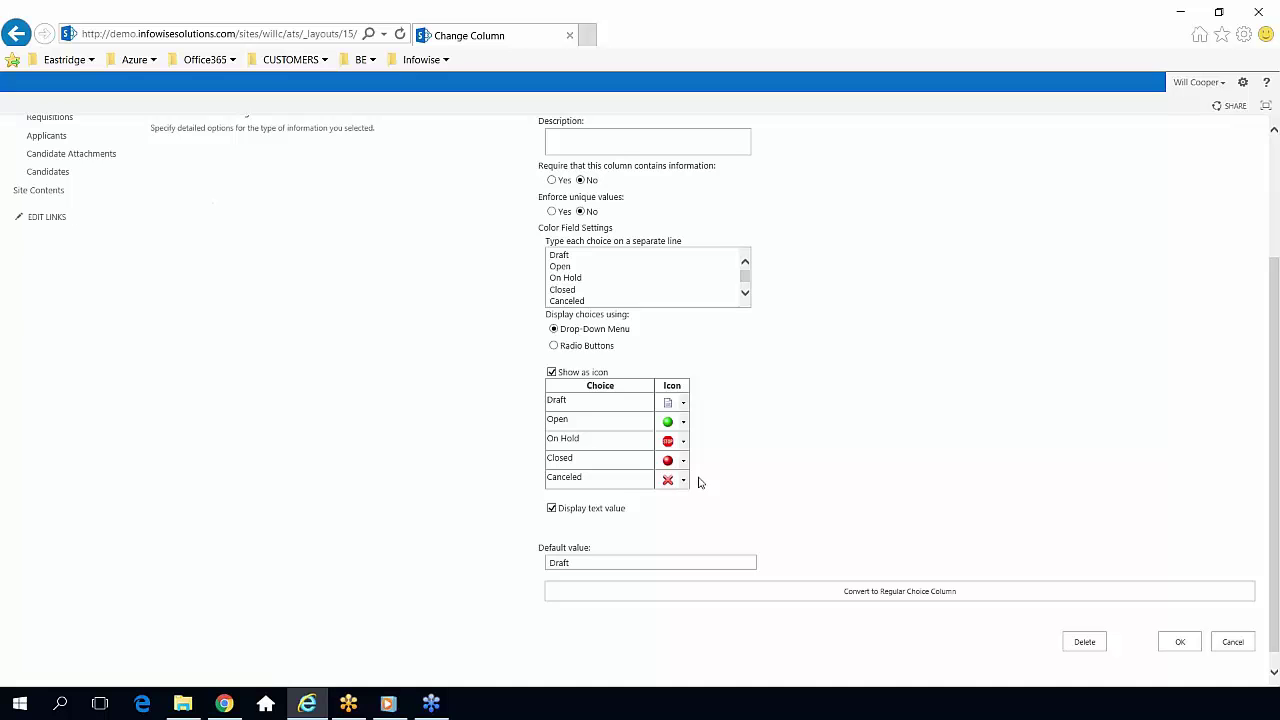
left_click(683, 402)
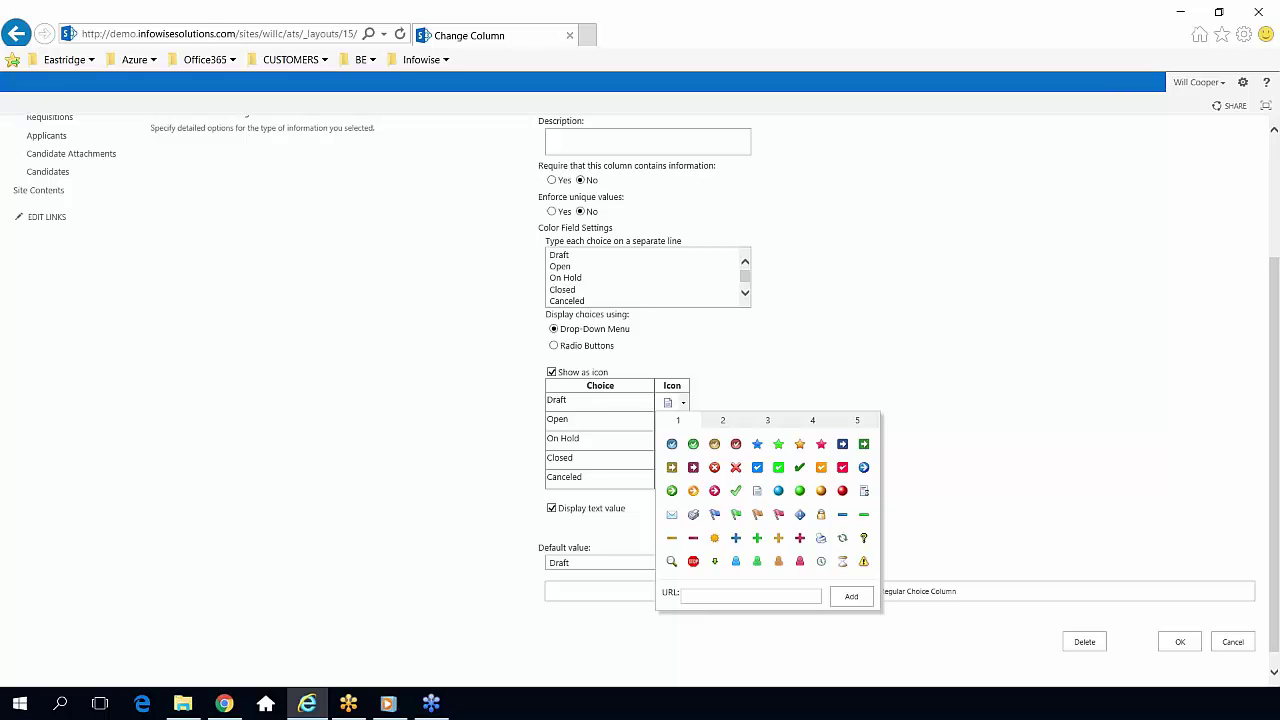
left_click(855, 346)
scroll(903, 386, "up", 3)
scroll(874, 420, "down", 1)
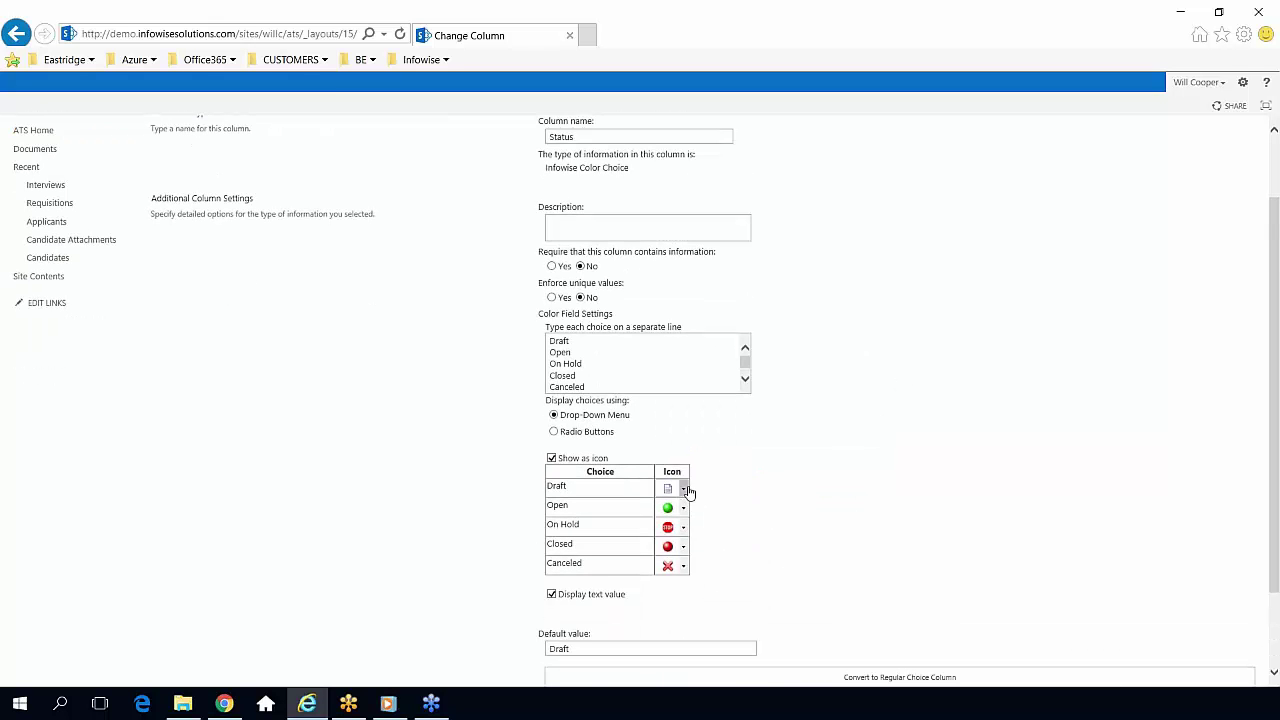
scroll(783, 492, "down", 1)
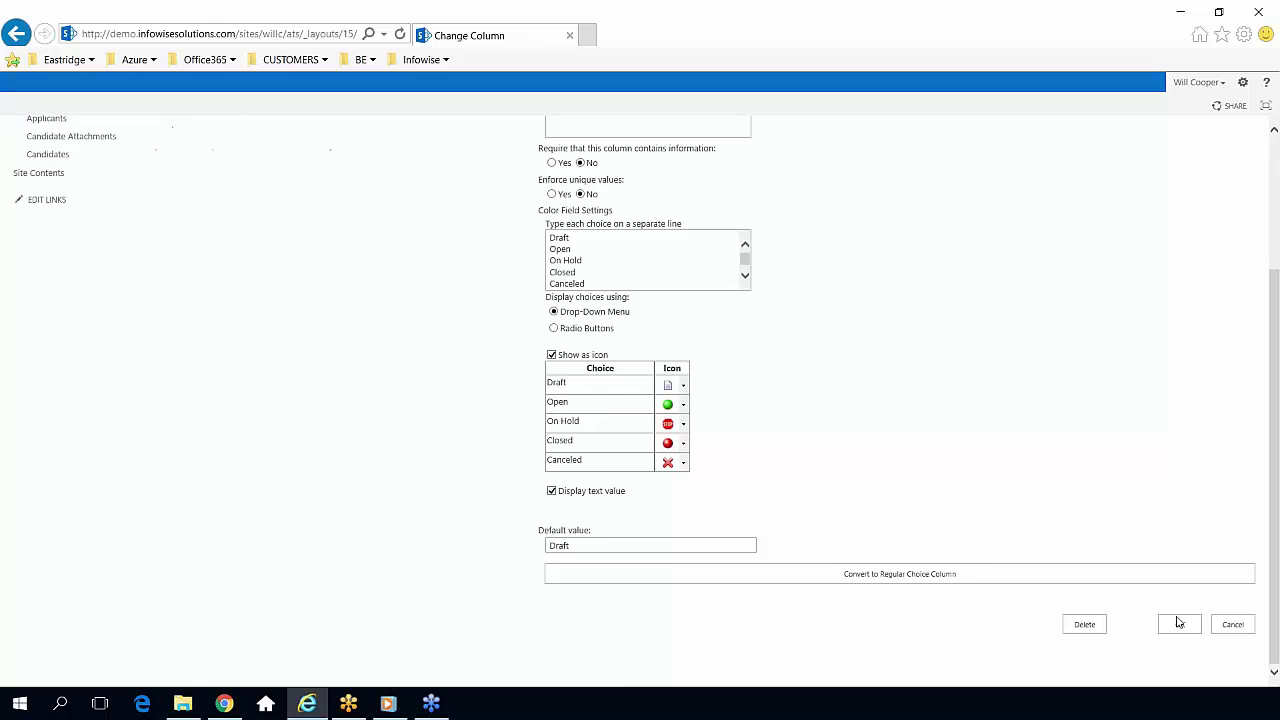
left_click(1220, 628)
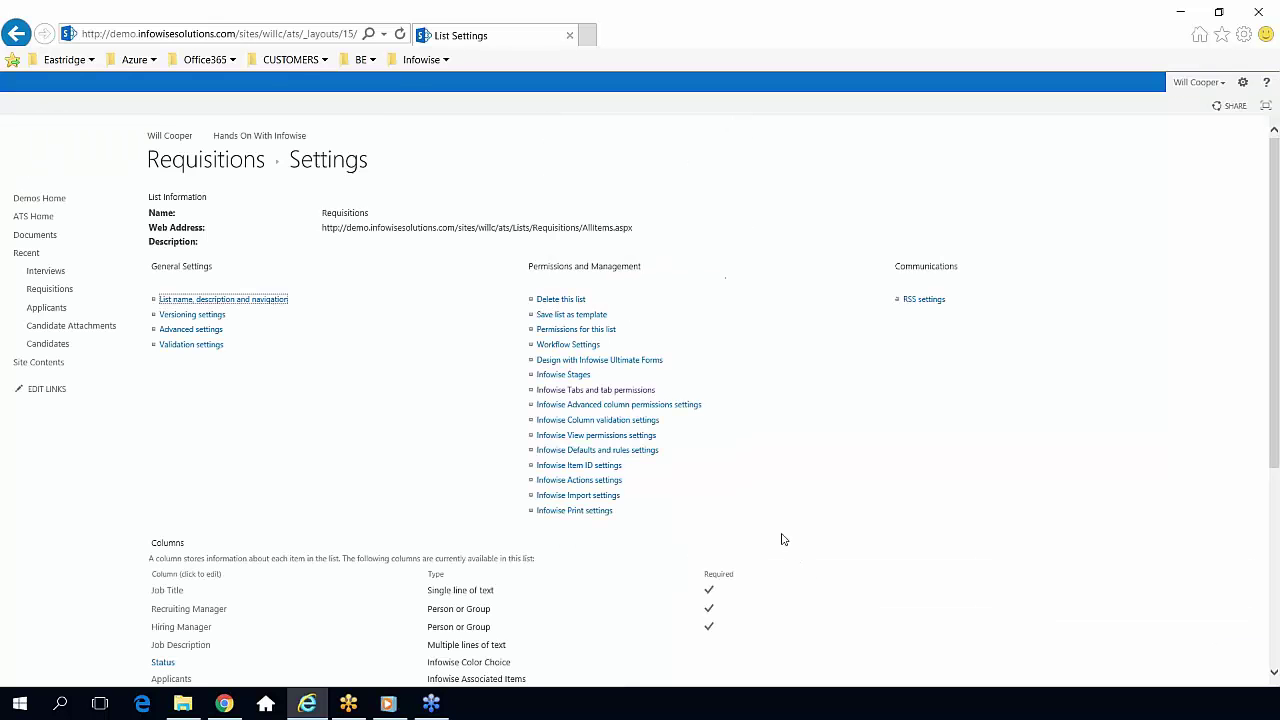
Create the 'Actions' action column for Requisitions, entering the owner's e-mail address.
left_click(580, 481)
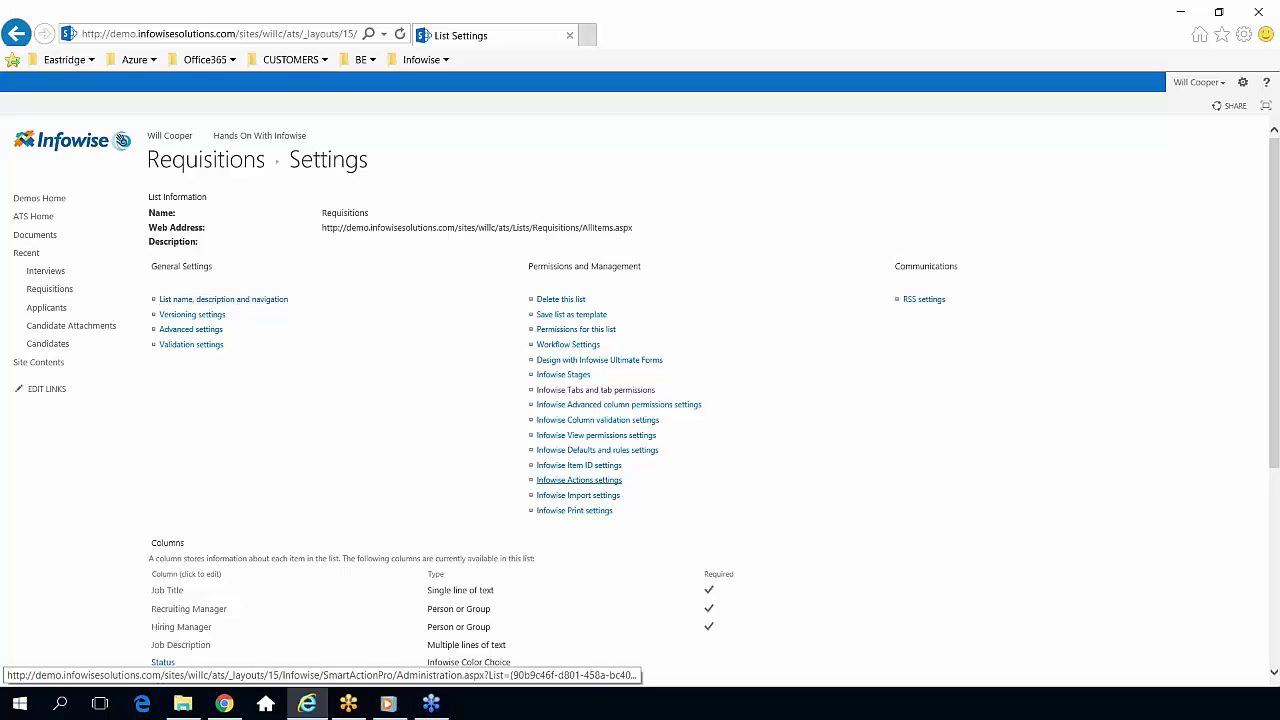
left_click(580, 481)
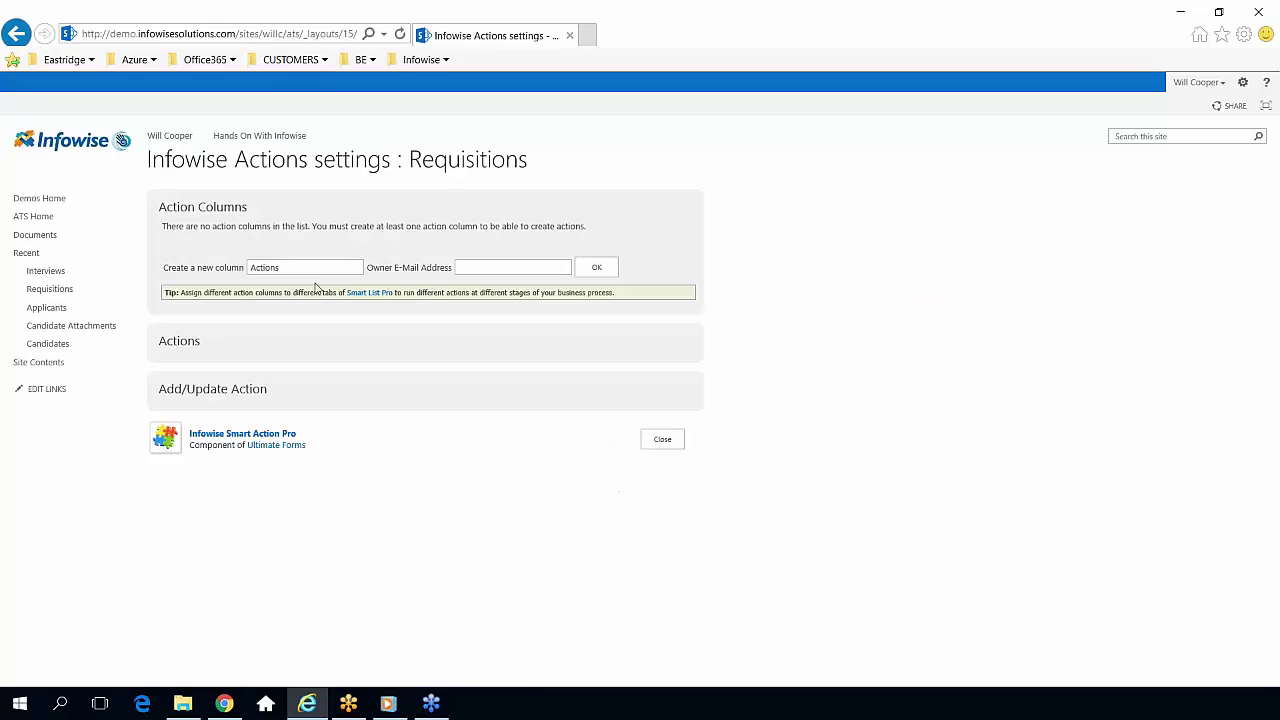
left_click(527, 264)
key("Tab")
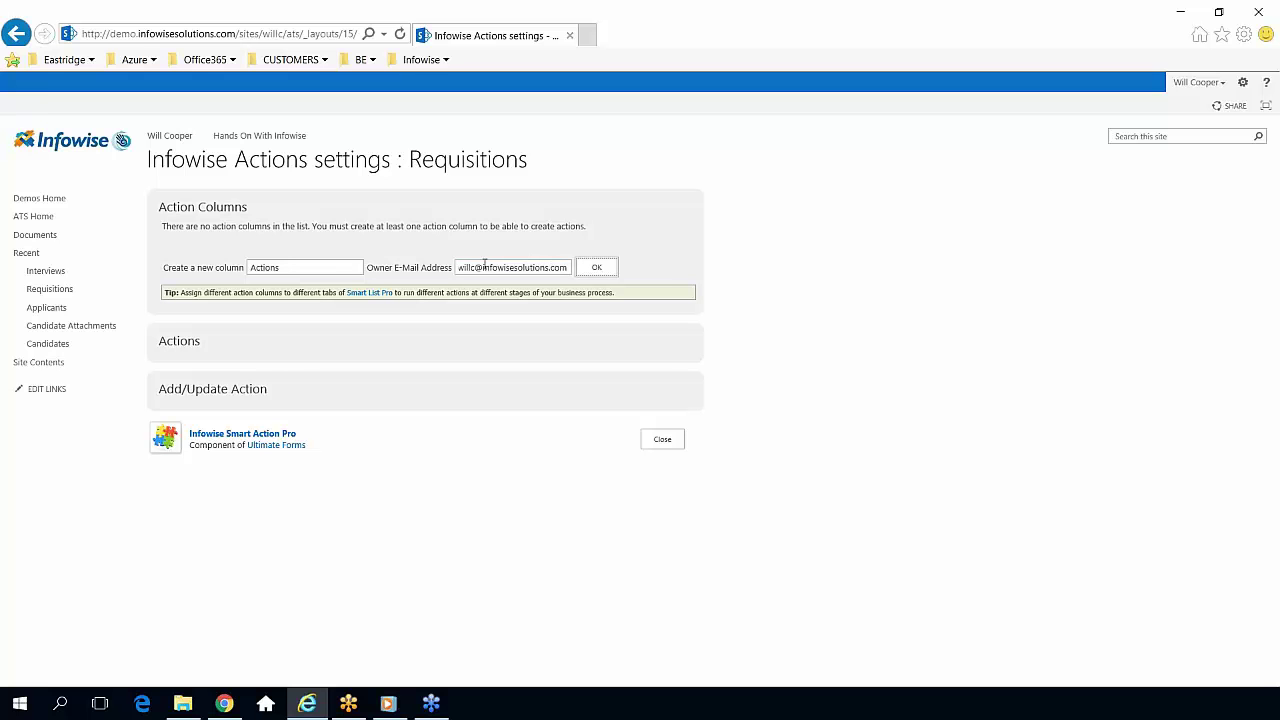
left_click(605, 275)
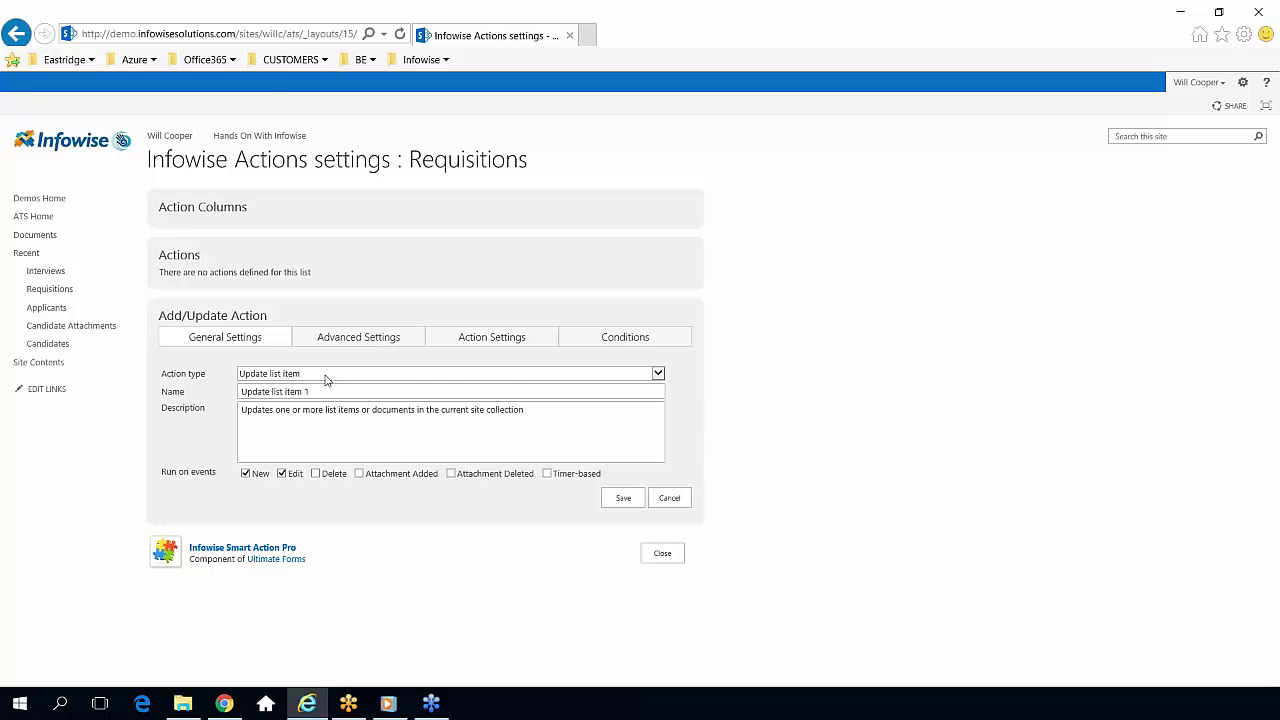
Keep Update list item as the action type and close Infowise Actions settings without adding an action.
left_click(410, 377)
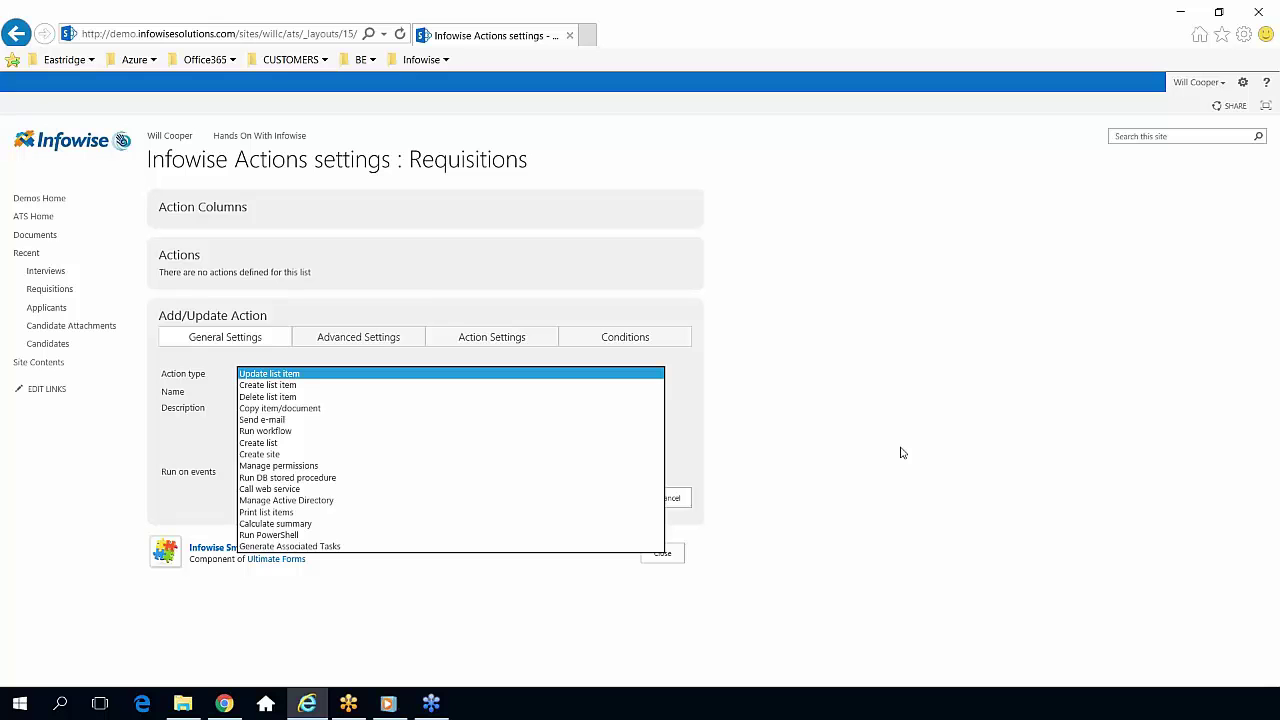
left_click(867, 446)
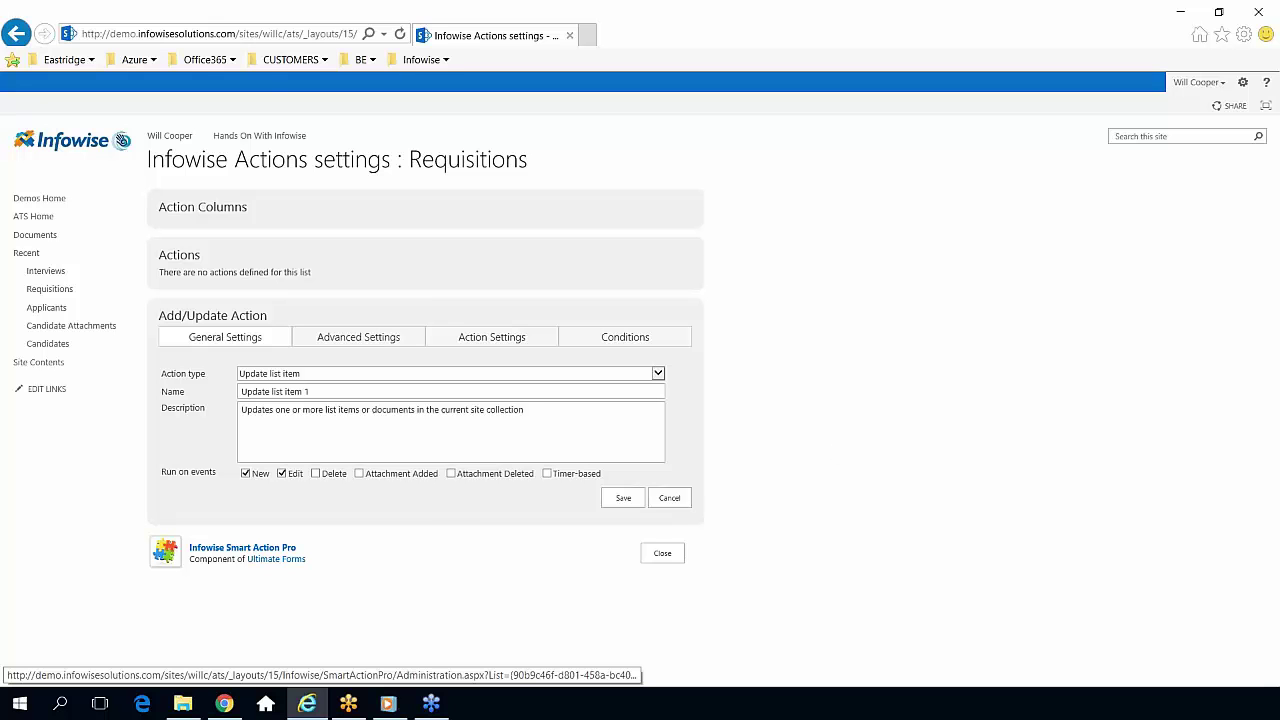
left_click(662, 556)
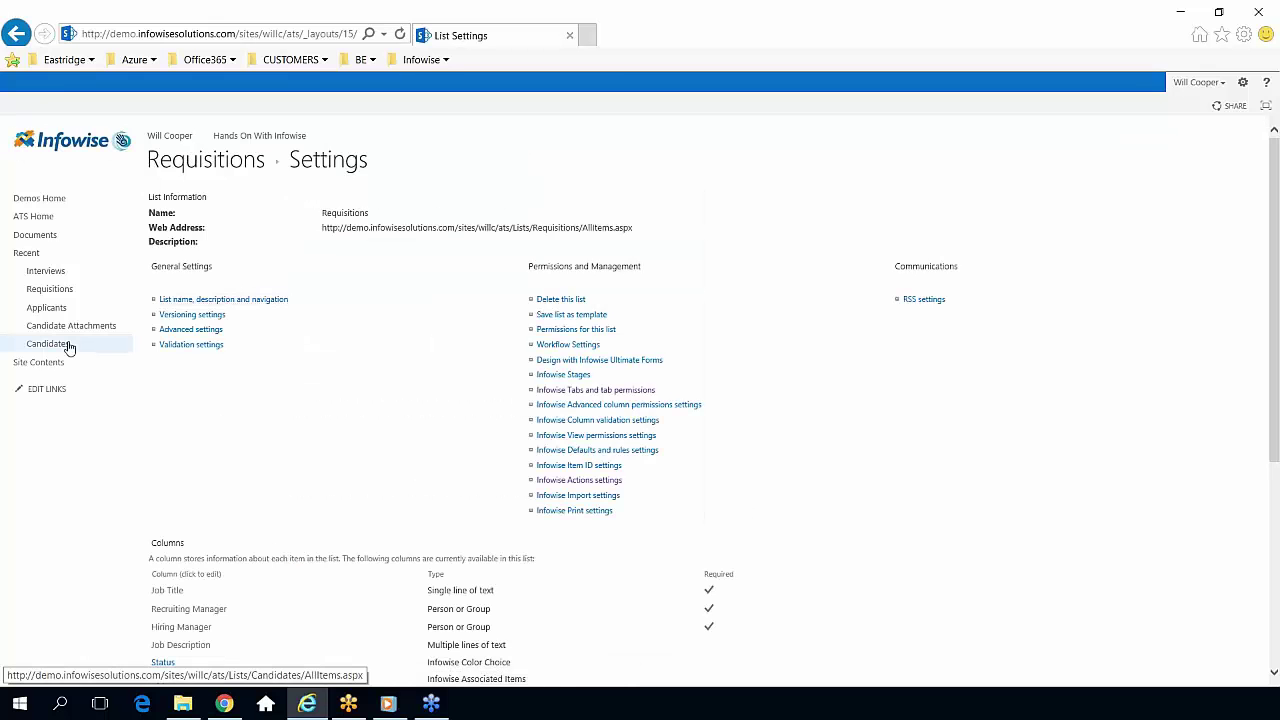
Filter the Candidates list to show only candidates with Executive set to Yes.
left_click(68, 346)
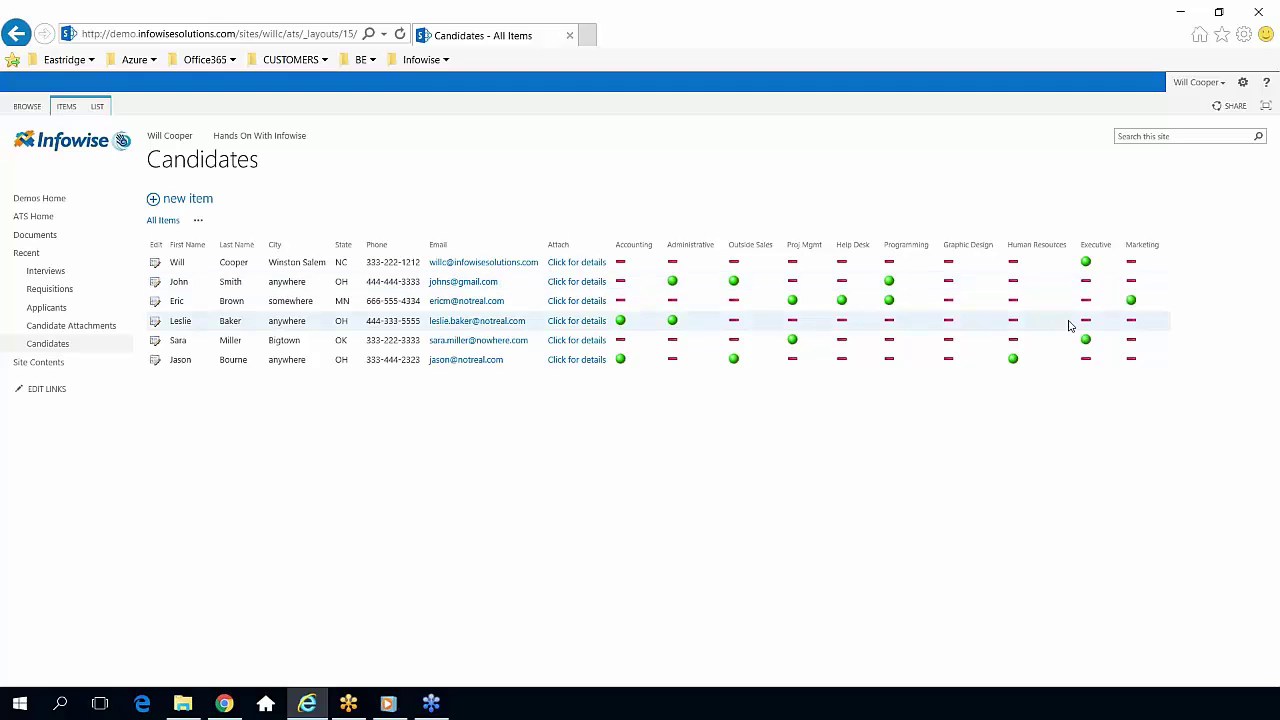
left_click(1118, 245)
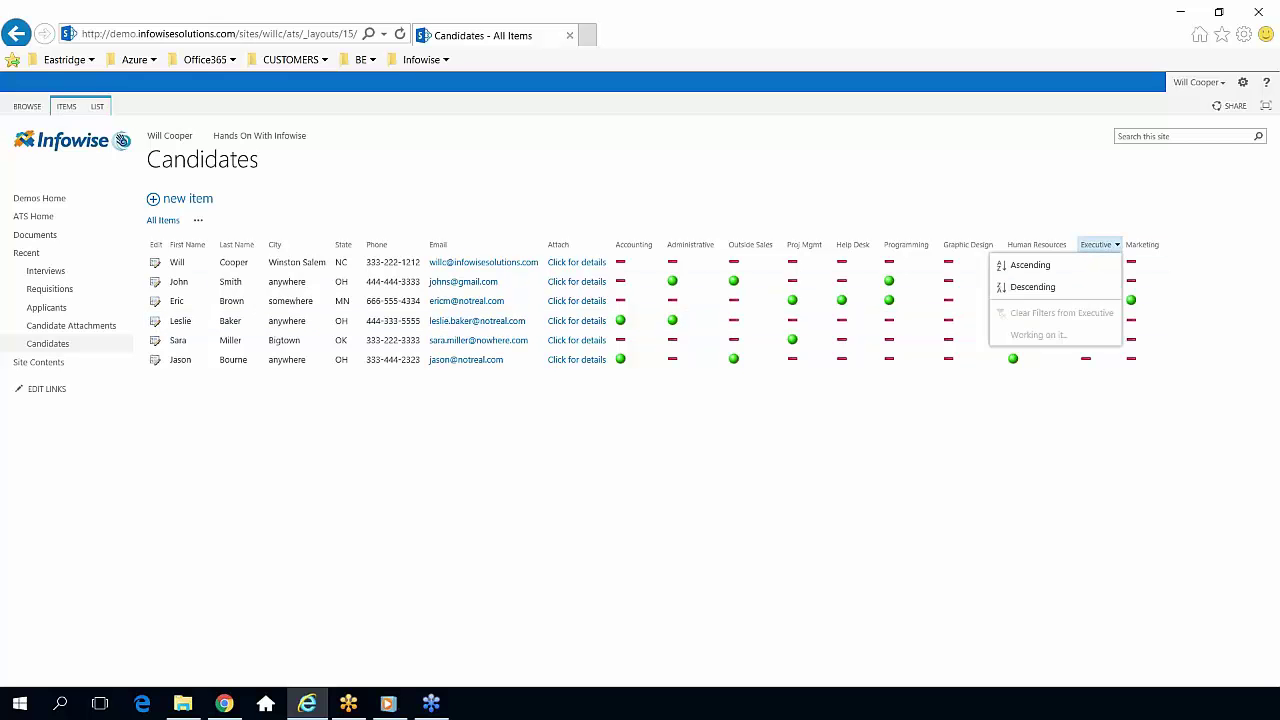
left_click(1020, 357)
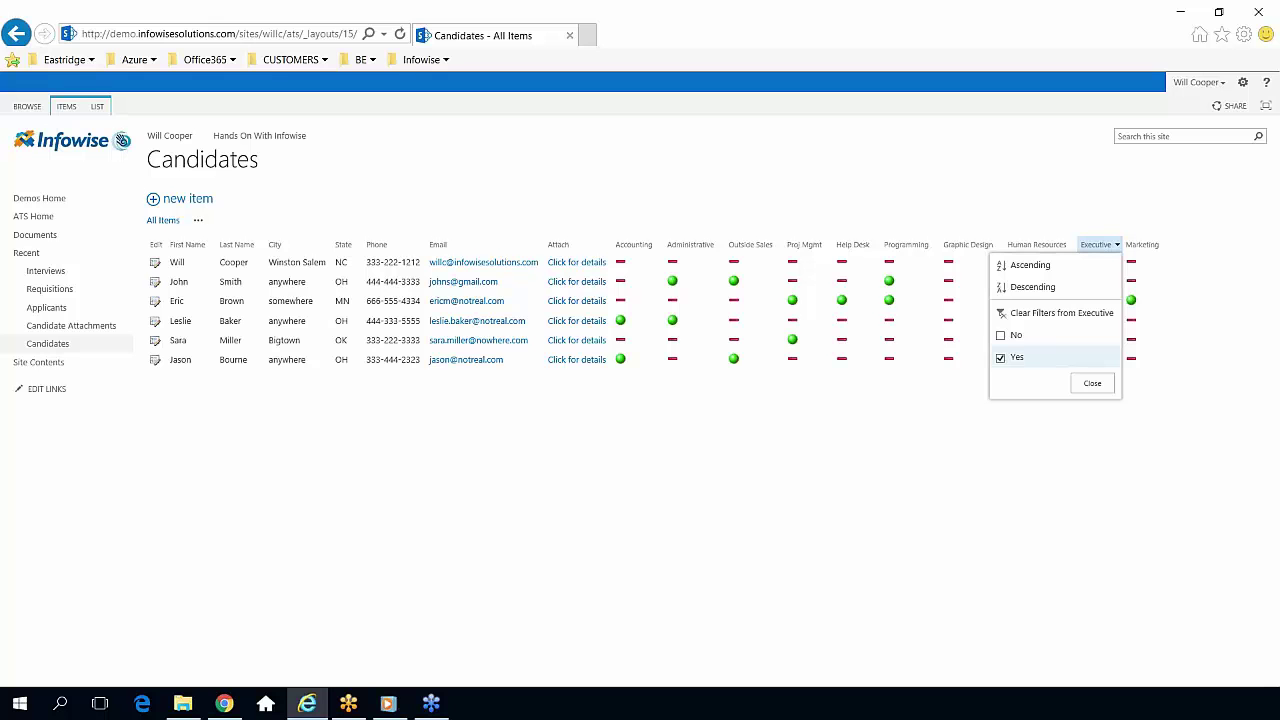
left_click(1090, 382)
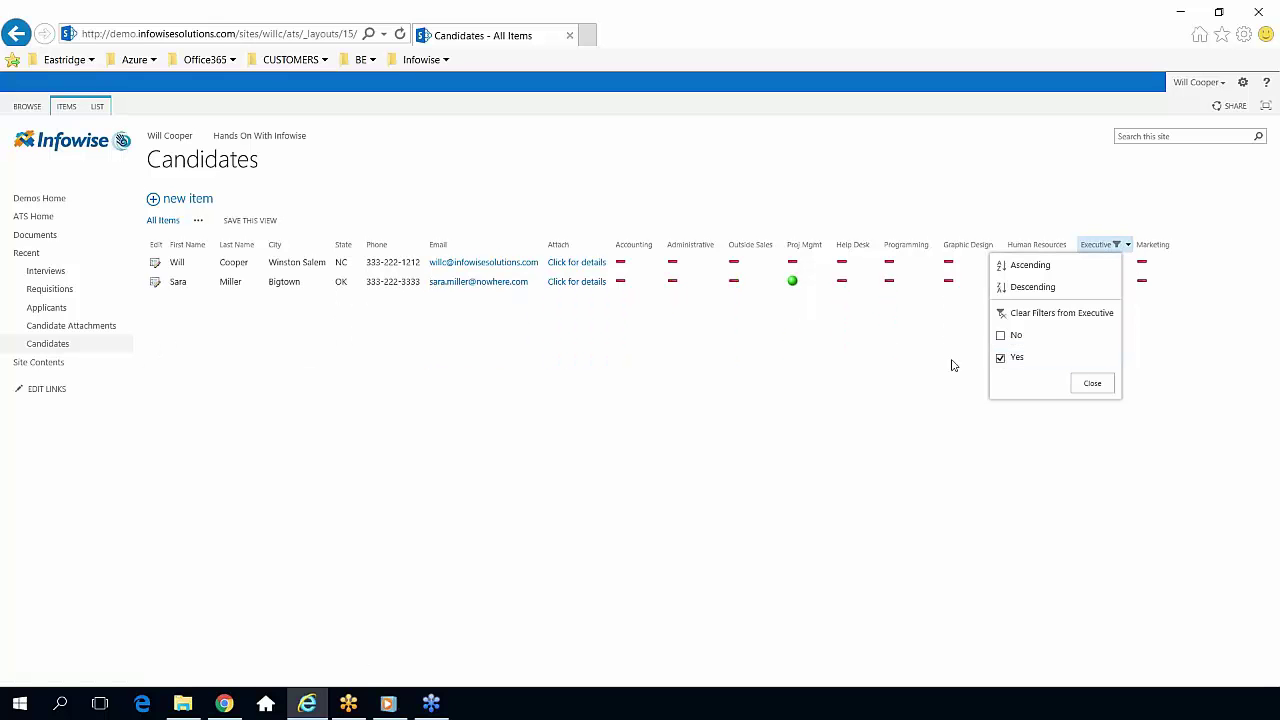
Add a Proj Mgmt = Yes filter, then return to the site home page.
left_click(828, 245)
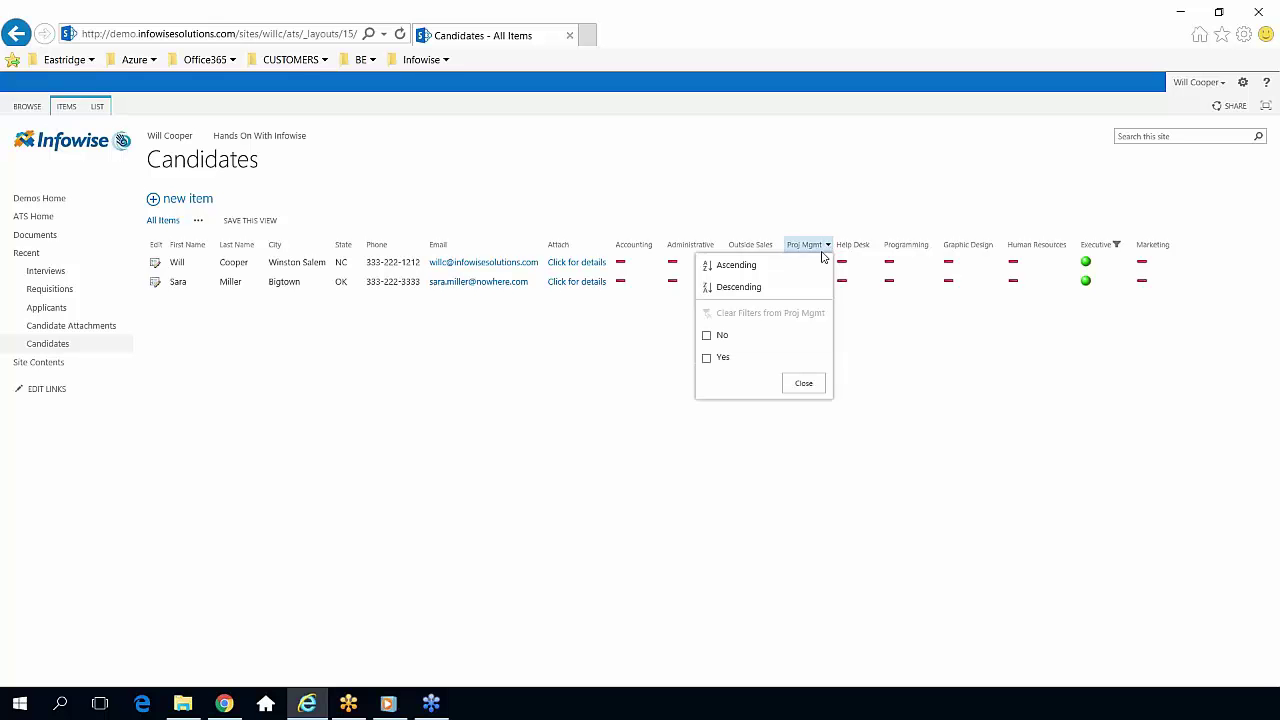
left_click(733, 359)
left_click(802, 385)
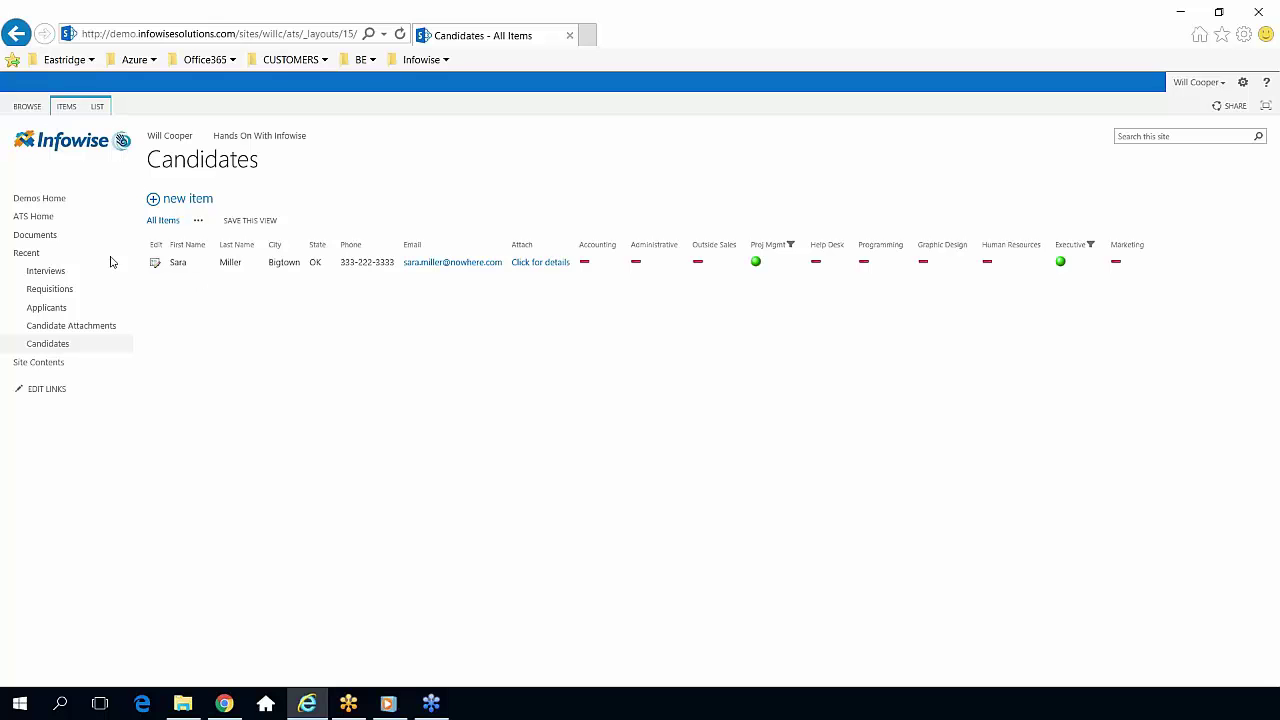
left_click(67, 202)
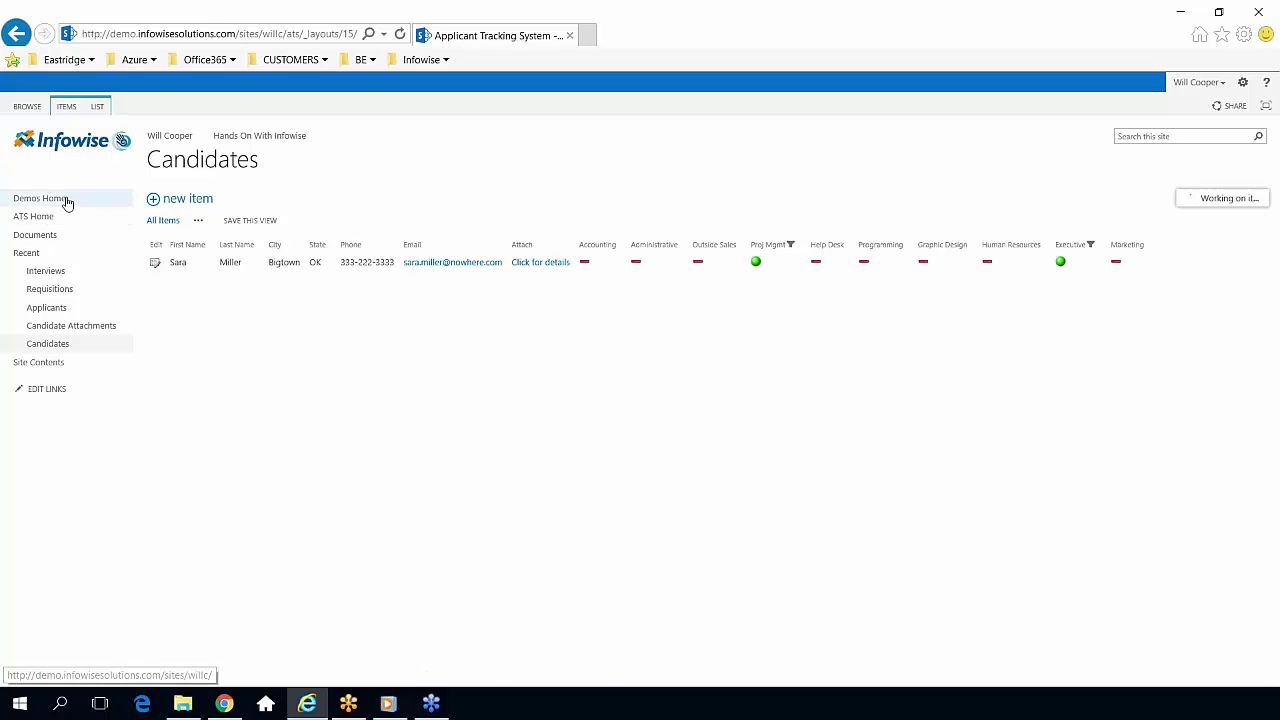